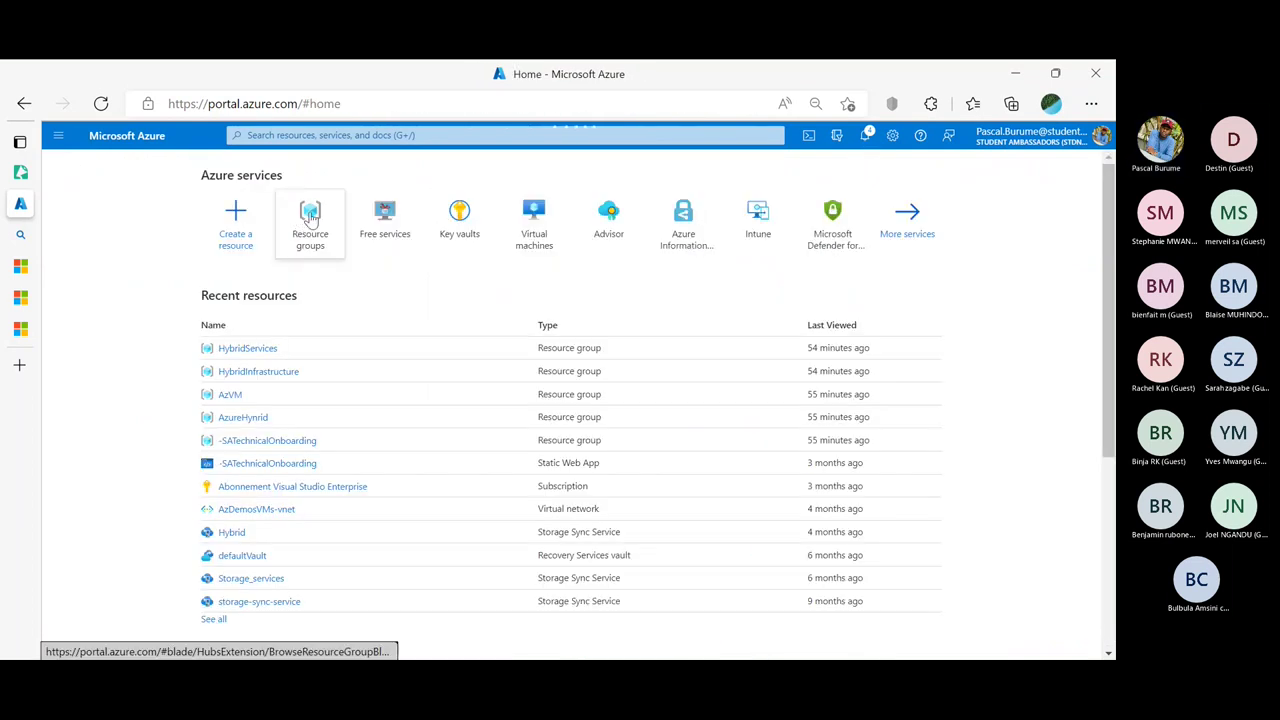
# Open the AzVM resource group from Recent resources and start creating a resource in it
pyautogui.moveTo(322, 213)
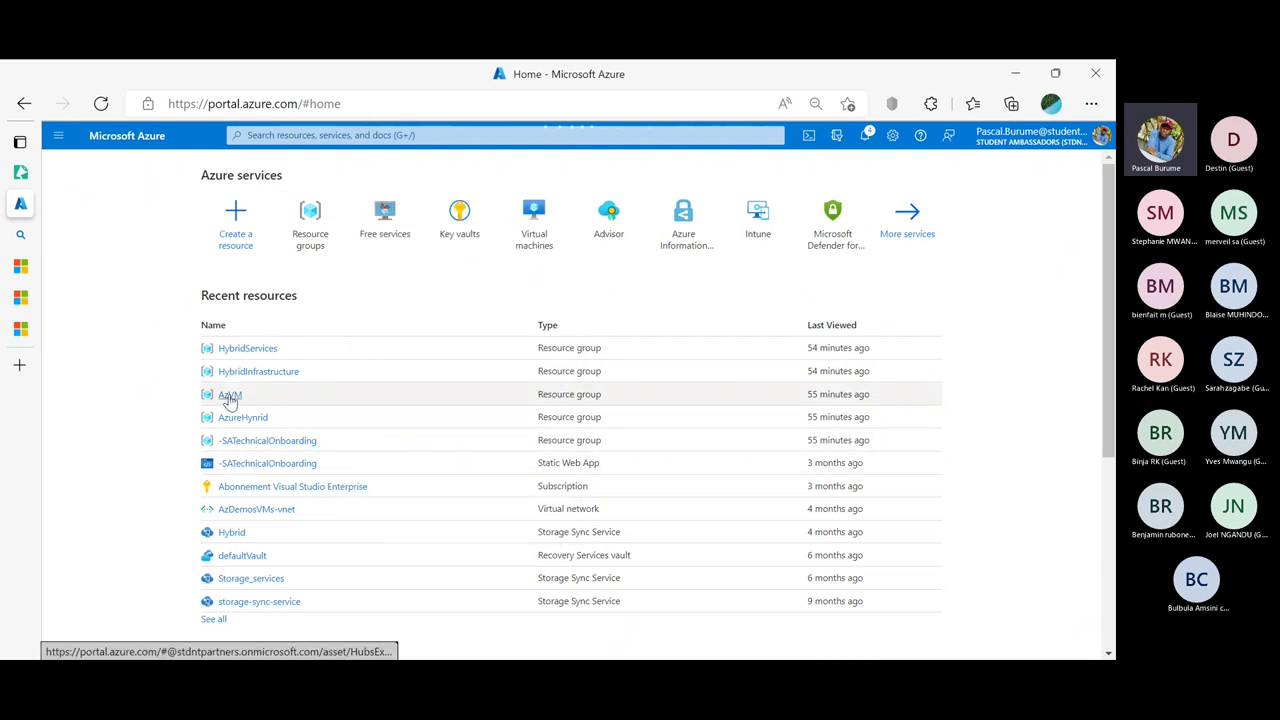
pyautogui.click(229, 396)
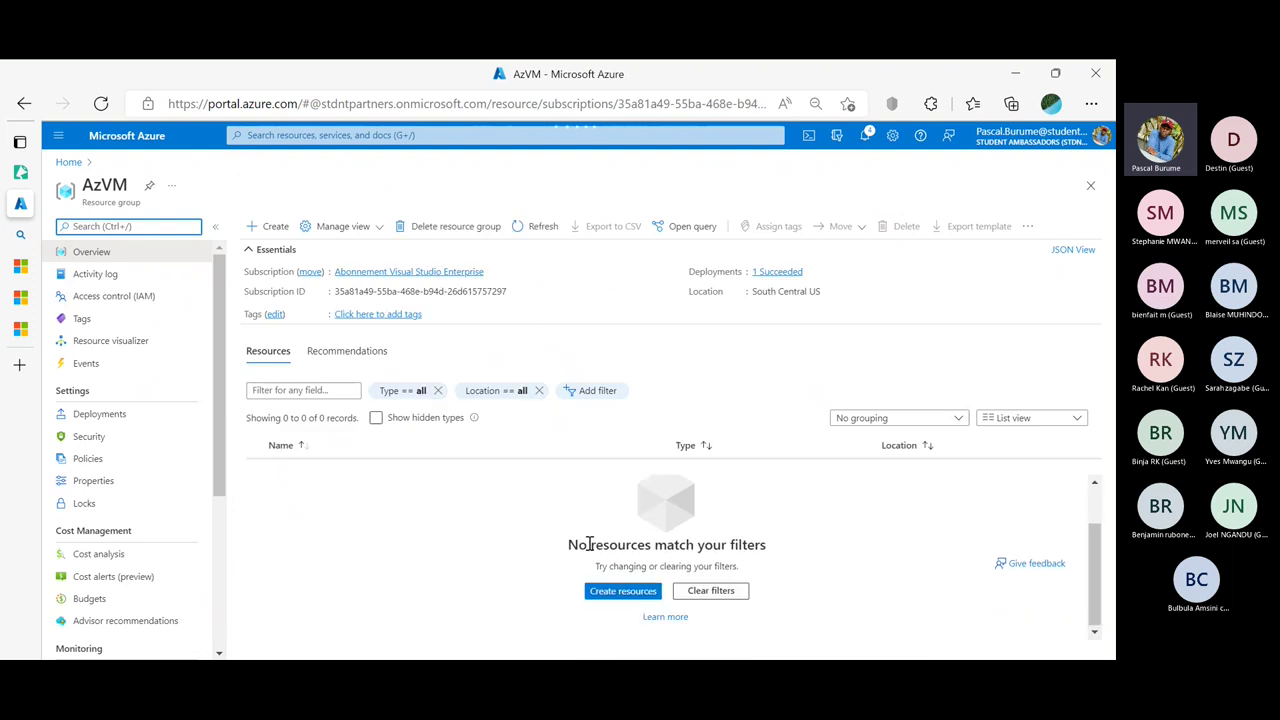
pyautogui.click(607, 595)
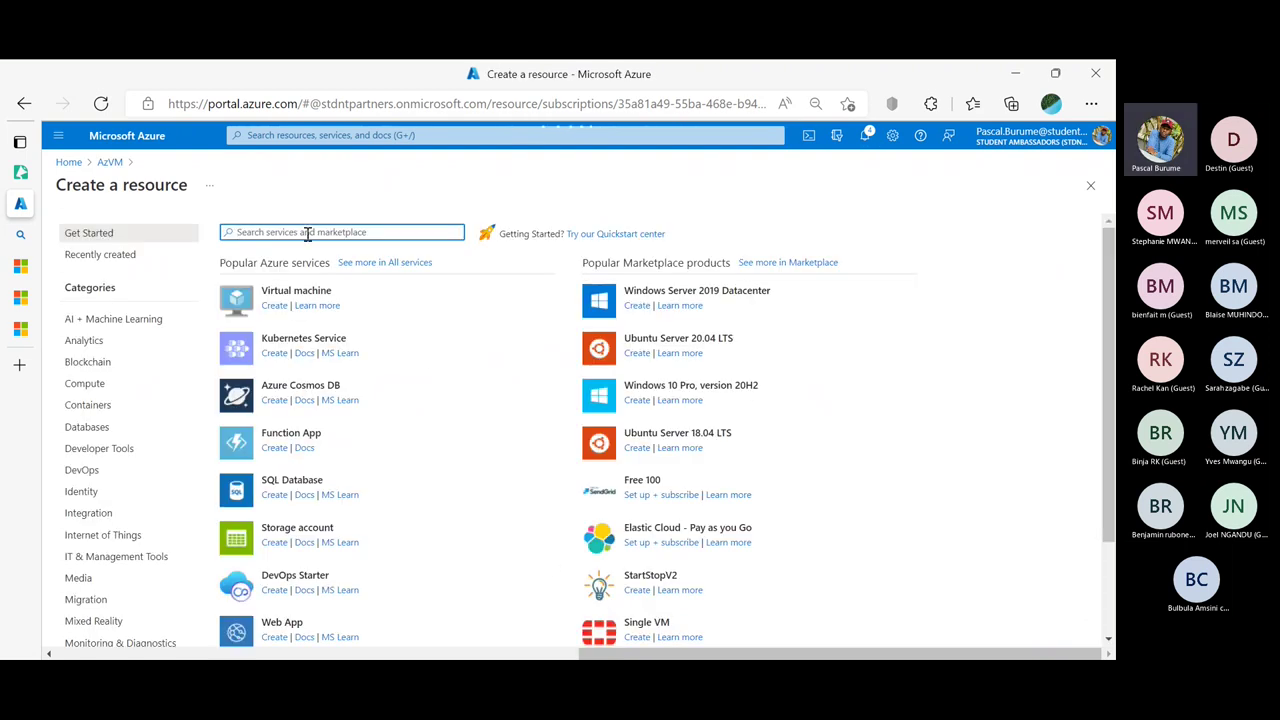
# Search the marketplace for 'Windows server 2022' and open the Windows Server 2022 Core image
pyautogui.write('Wind')
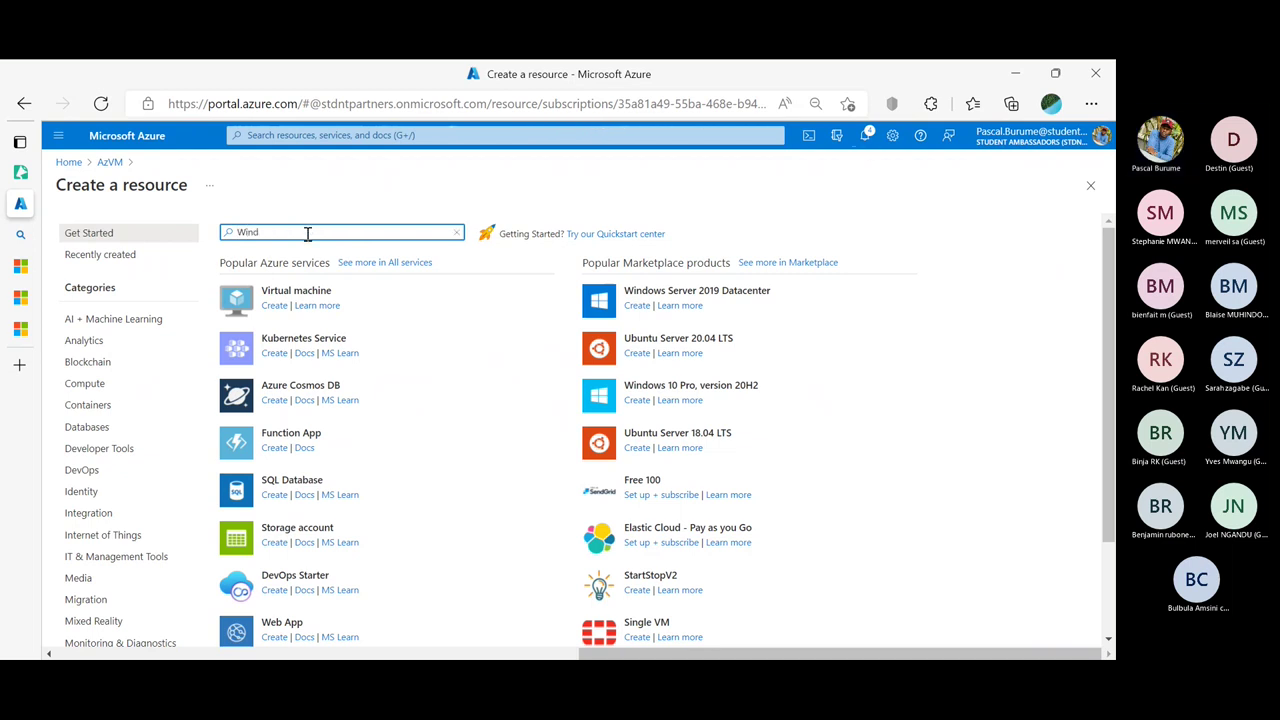
pyautogui.write('ows server 2022')
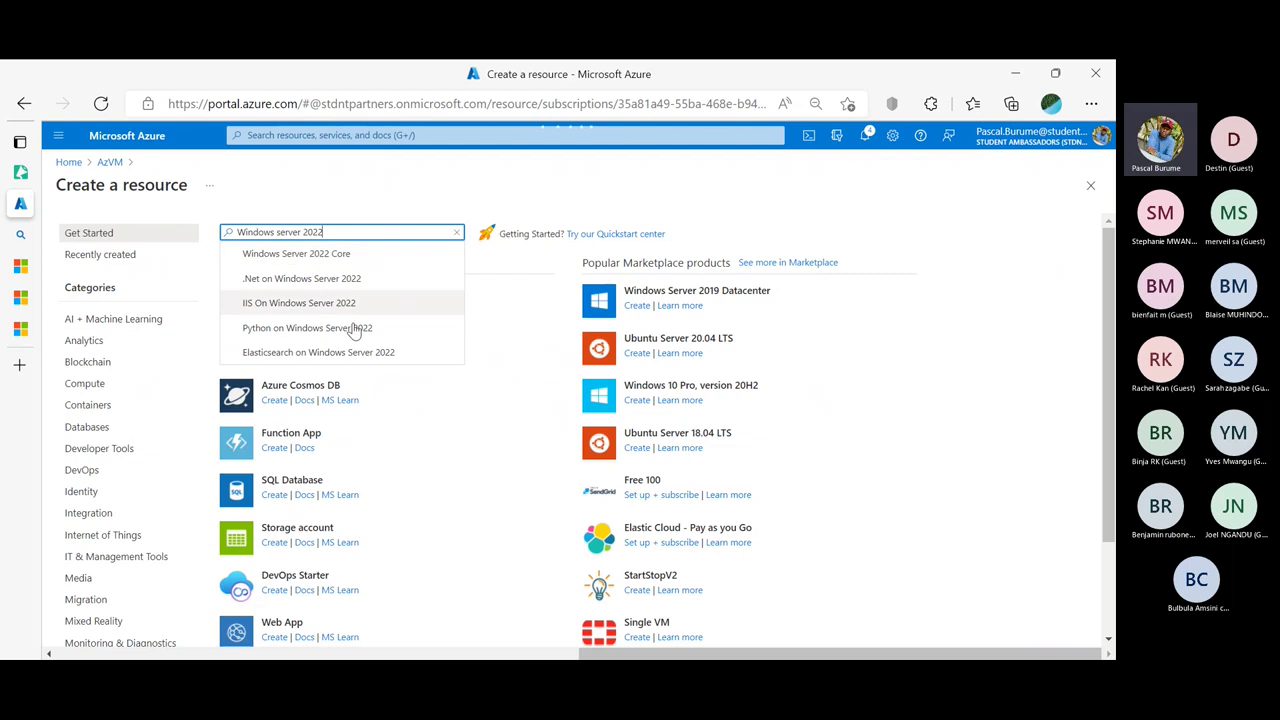
pyautogui.scroll(-2, 357, 349)
pyautogui.scroll(2, 353, 347)
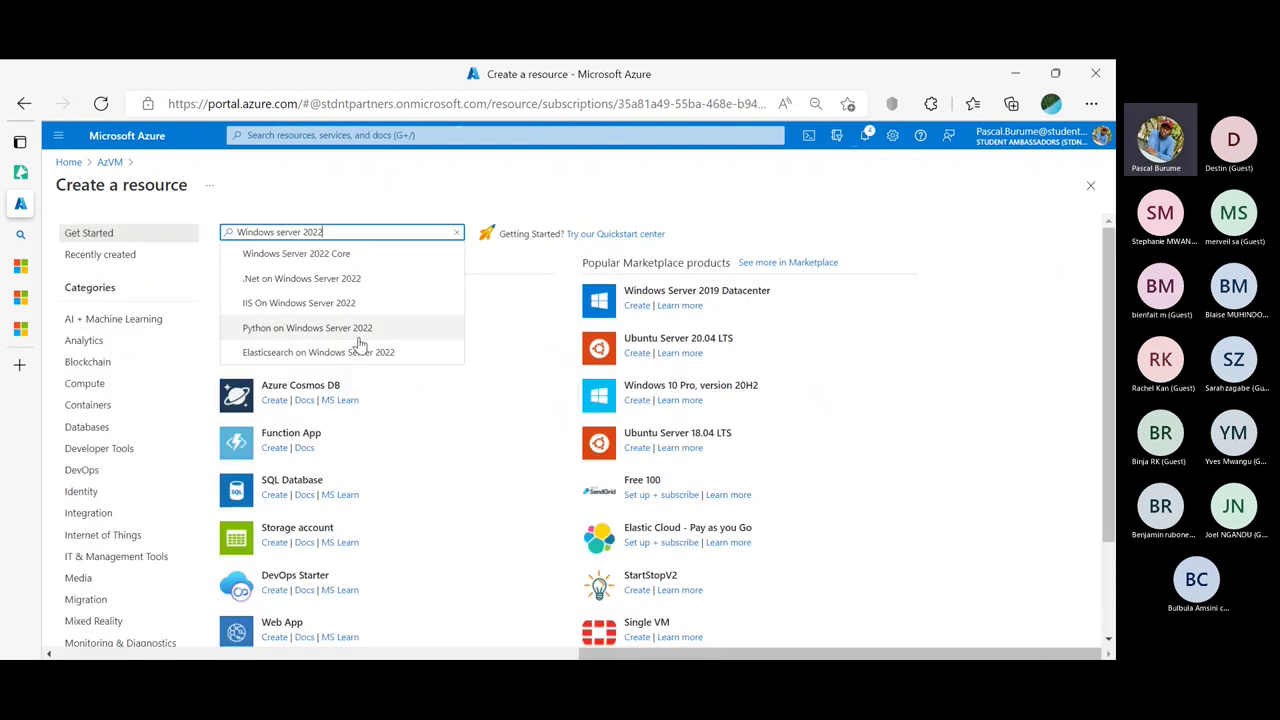
pyautogui.click(319, 255)
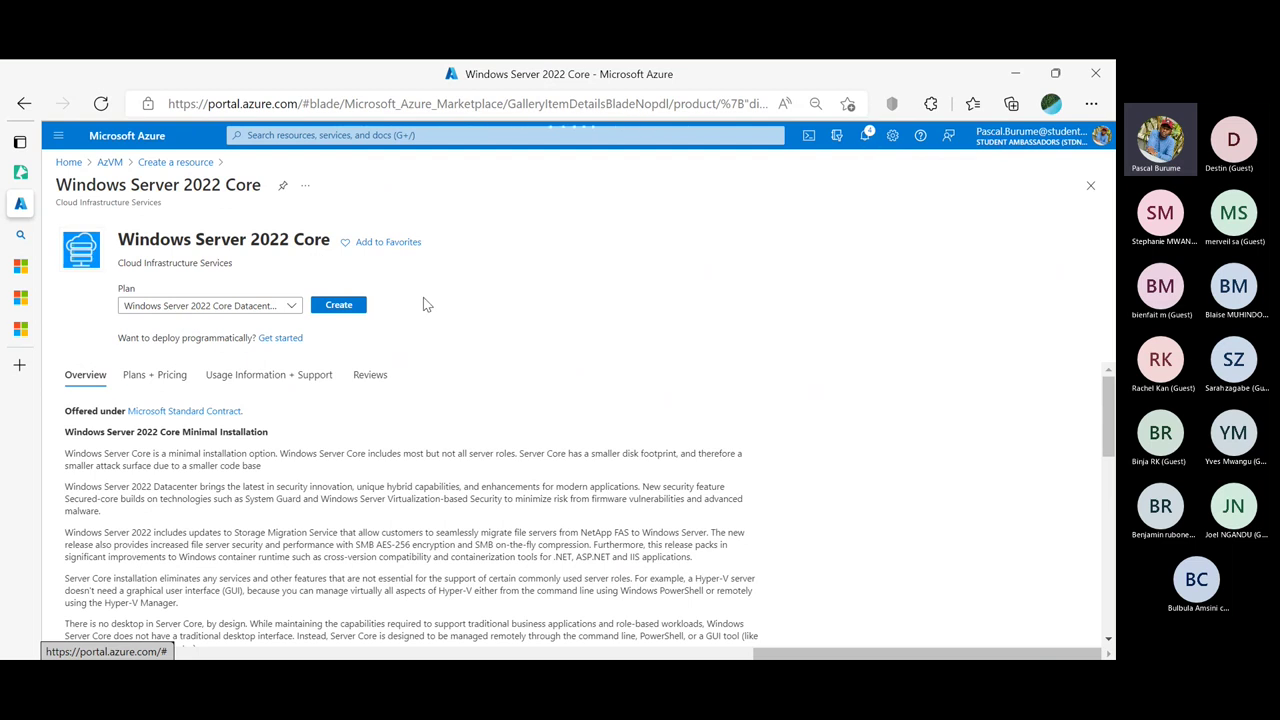
pyautogui.click(171, 386)
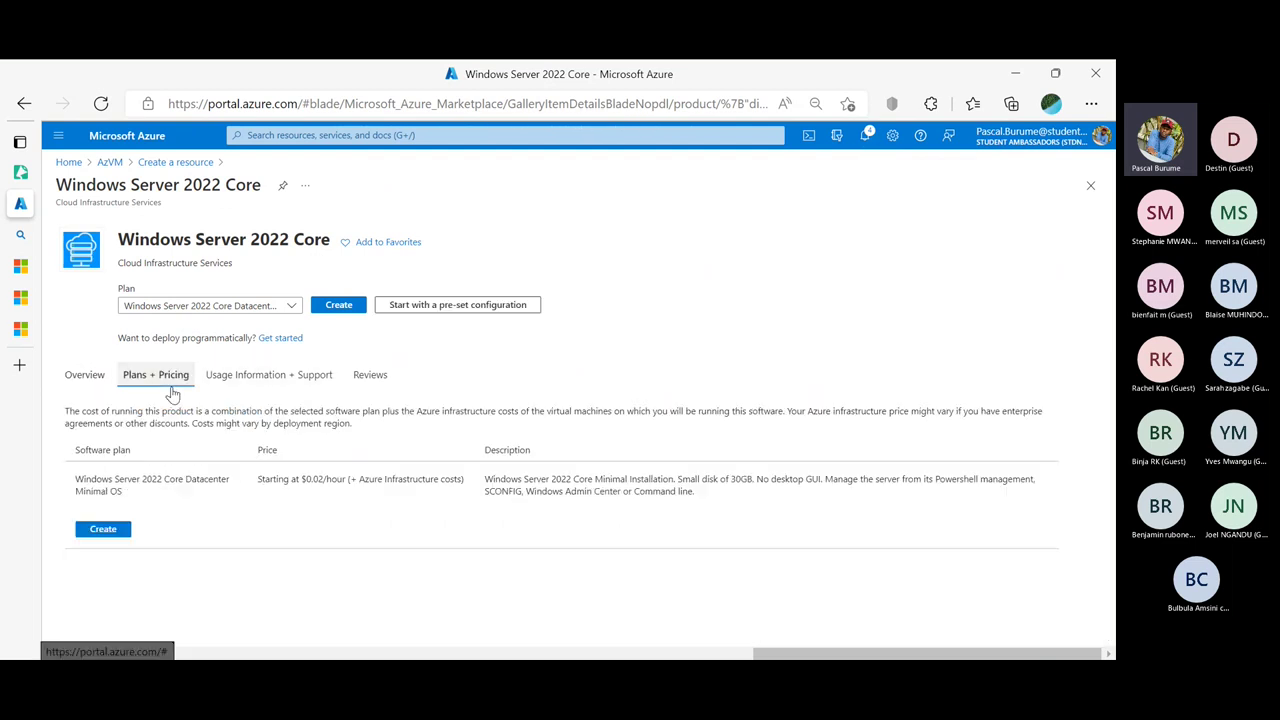
pyautogui.click(250, 376)
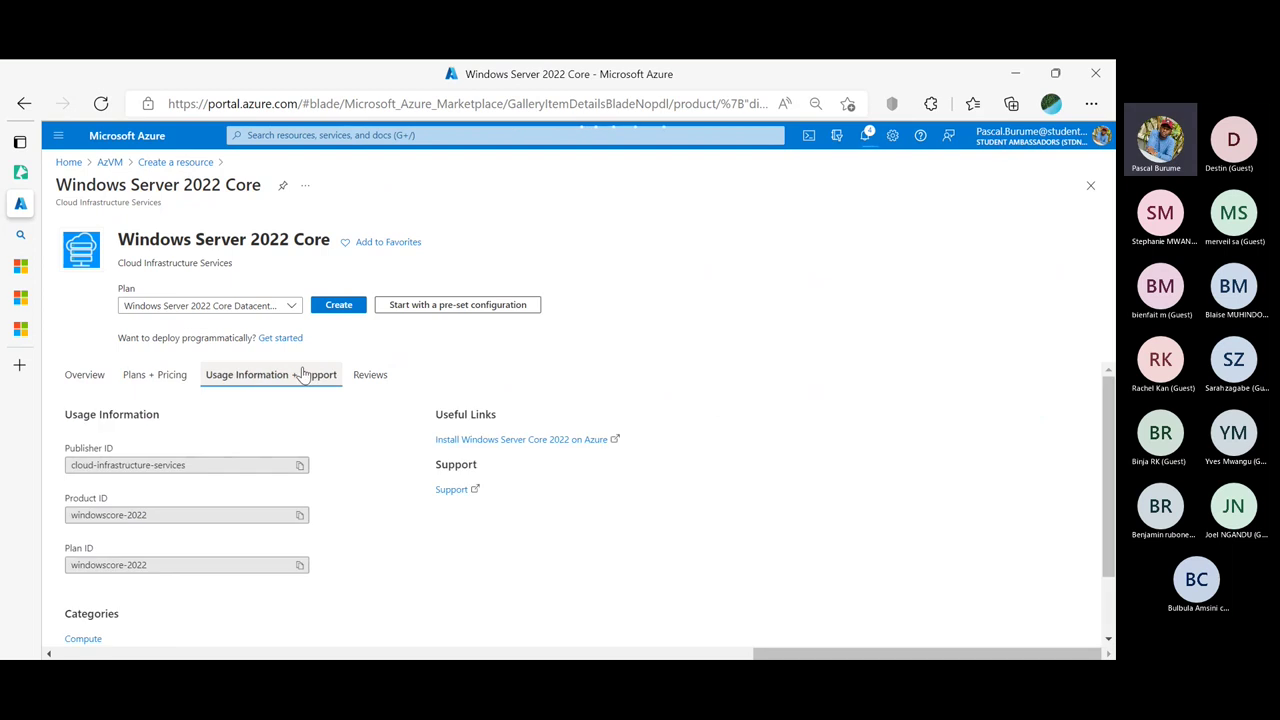
pyautogui.click(366, 376)
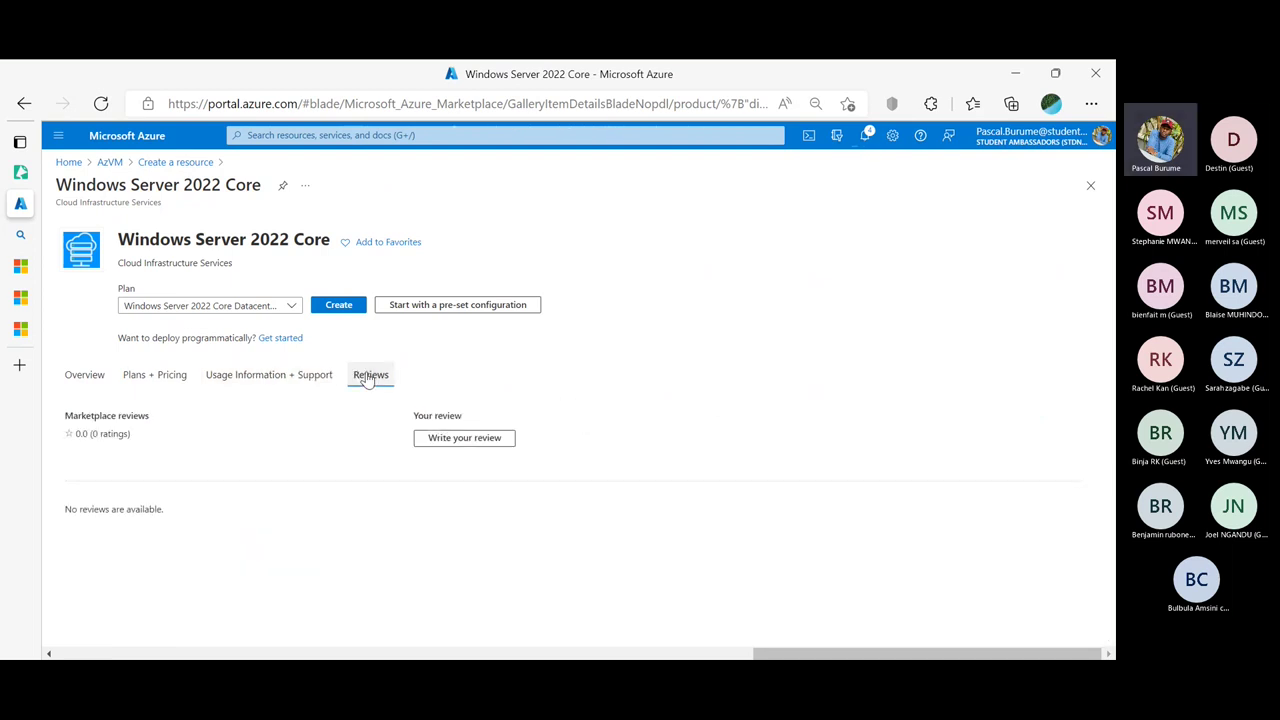
pyautogui.click(314, 378)
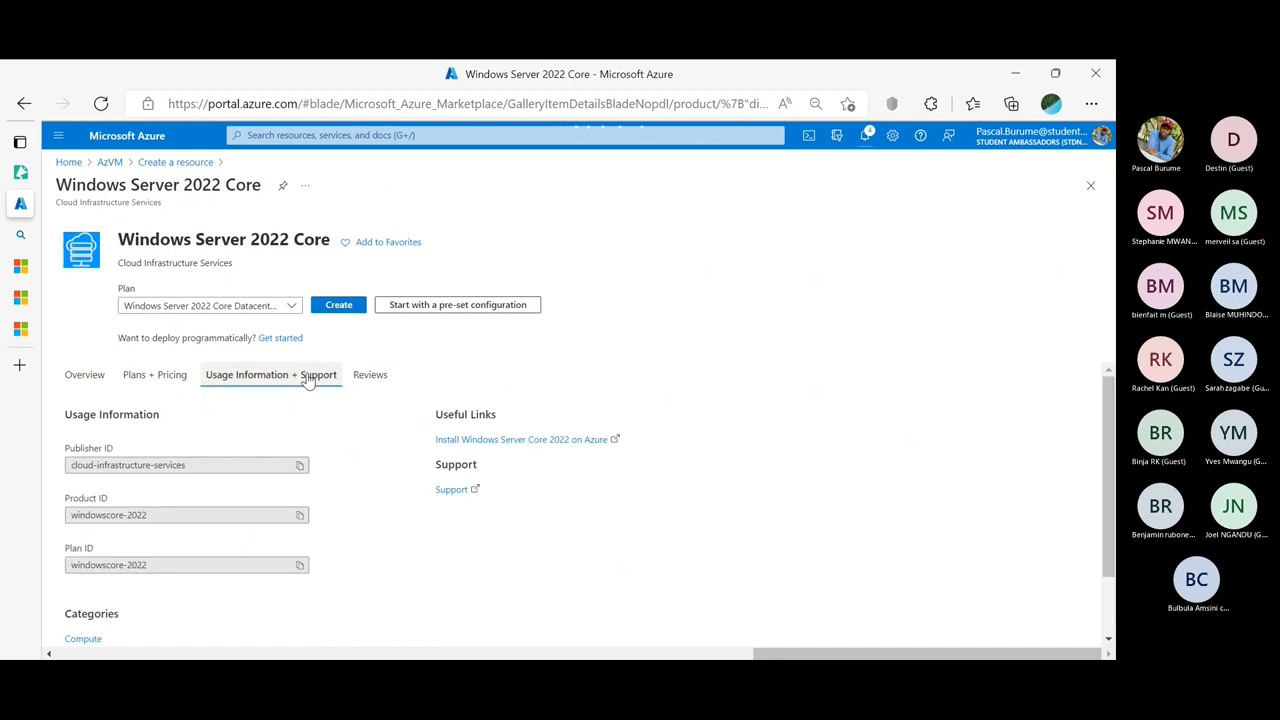
pyautogui.click(174, 376)
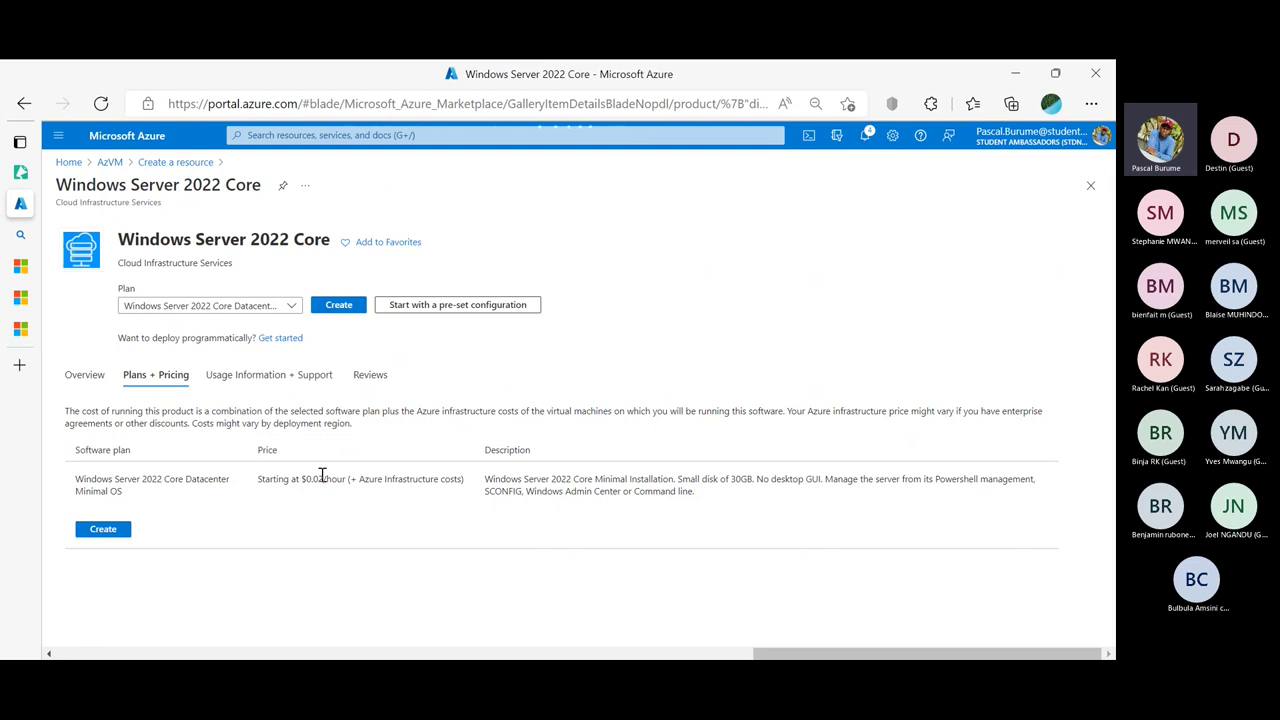
pyautogui.click(84, 375)
pyautogui.scroll(-3, 270, 475)
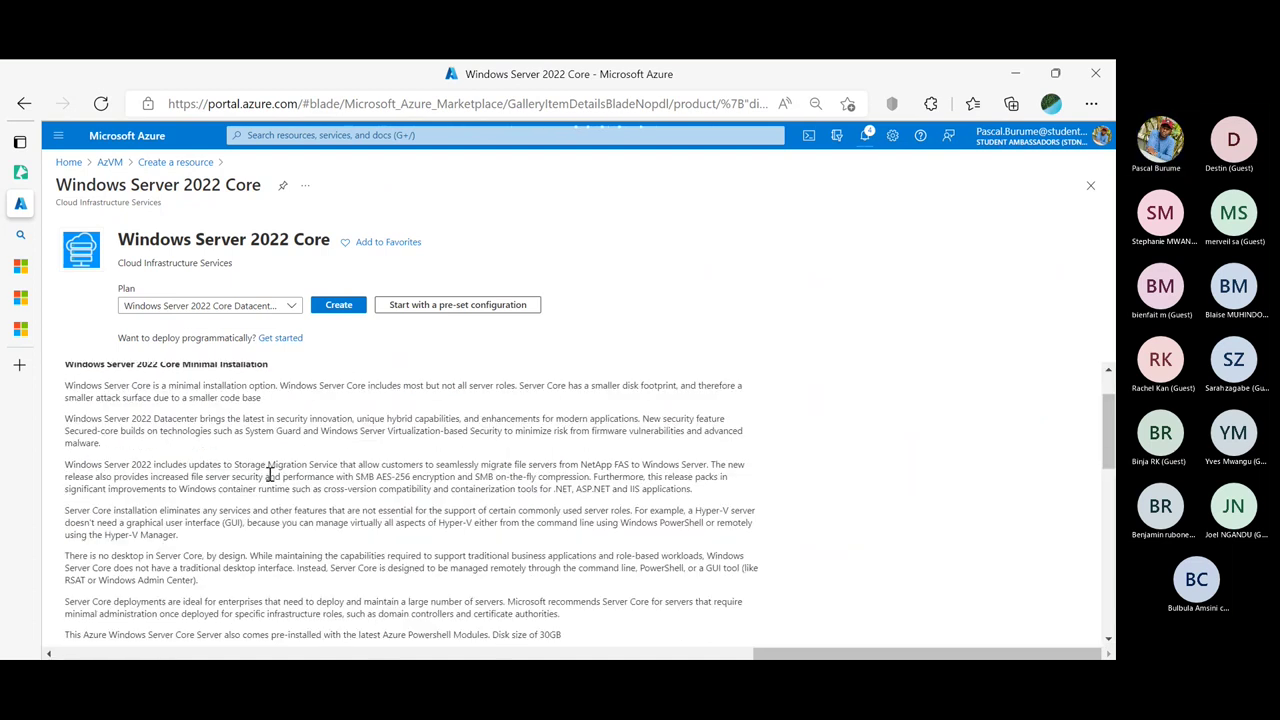
pyautogui.scroll(-4, 270, 480)
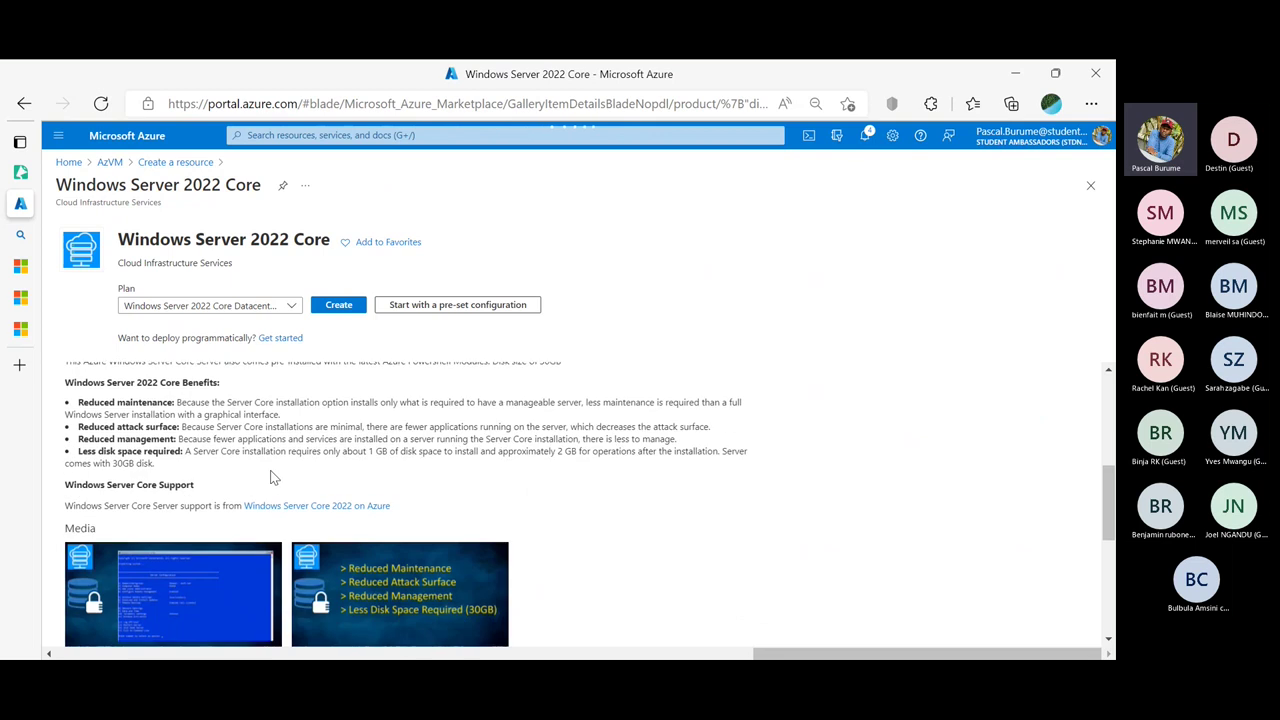
pyautogui.scroll(-2, 271, 478)
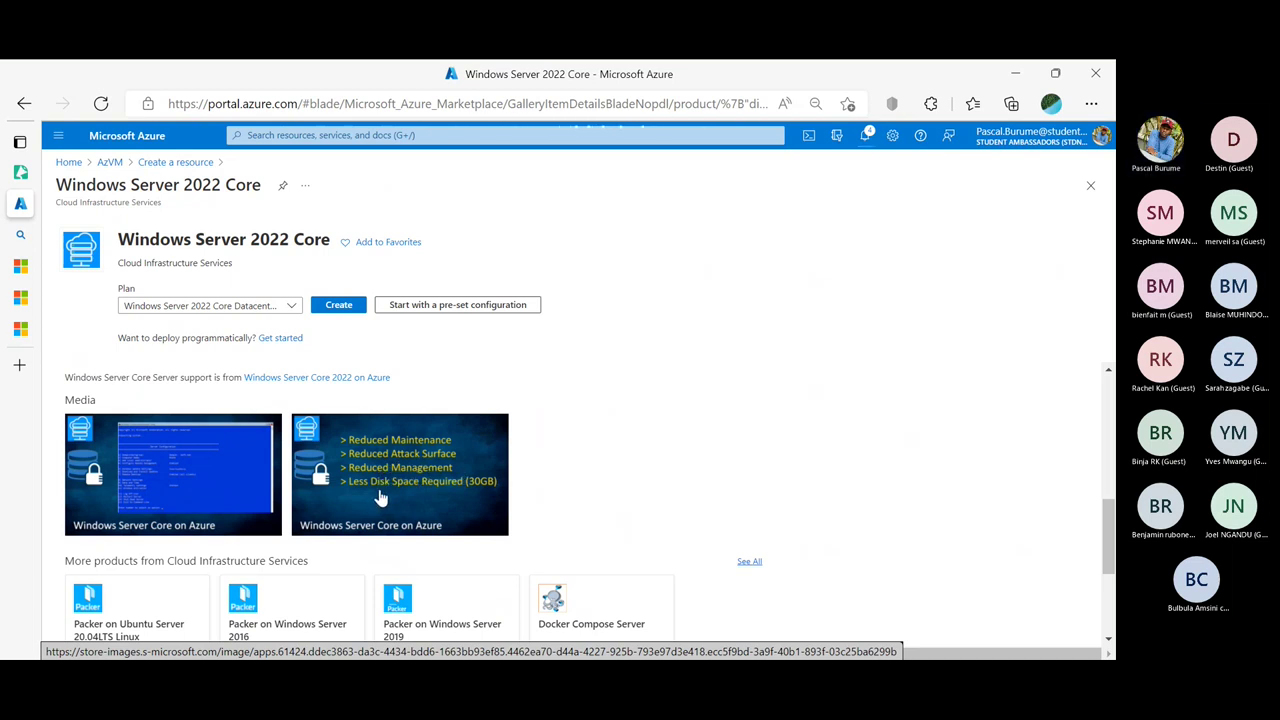
pyautogui.scroll(-2, 380, 497)
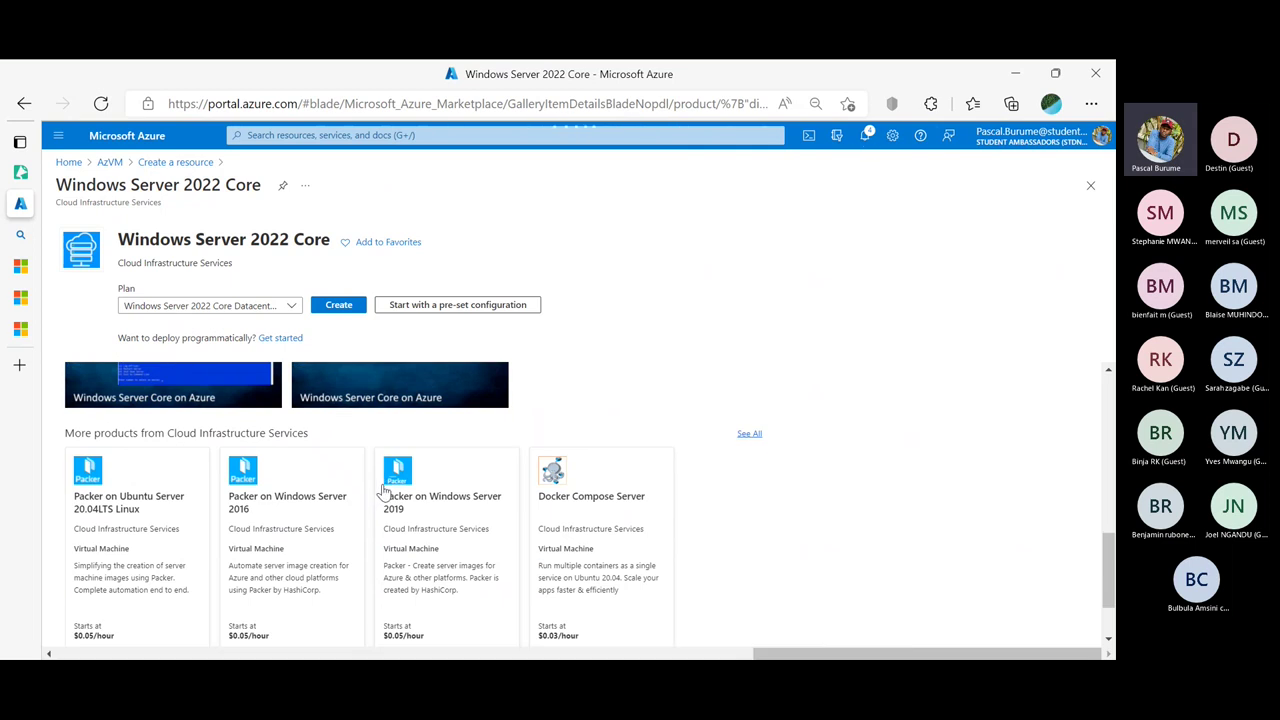
pyautogui.scroll(-1, 380, 492)
pyautogui.scroll(2, 380, 492)
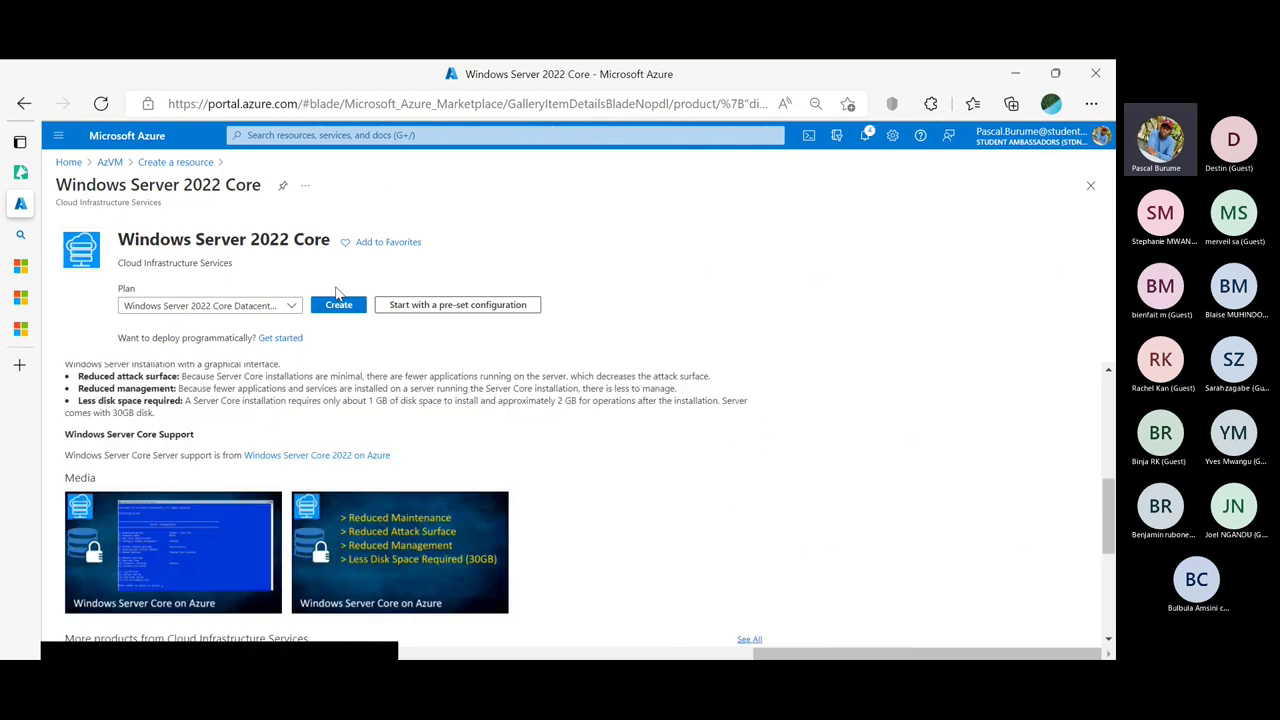
# Start a VM from the image and set the administrator username to azureuser
pyautogui.click(336, 307)
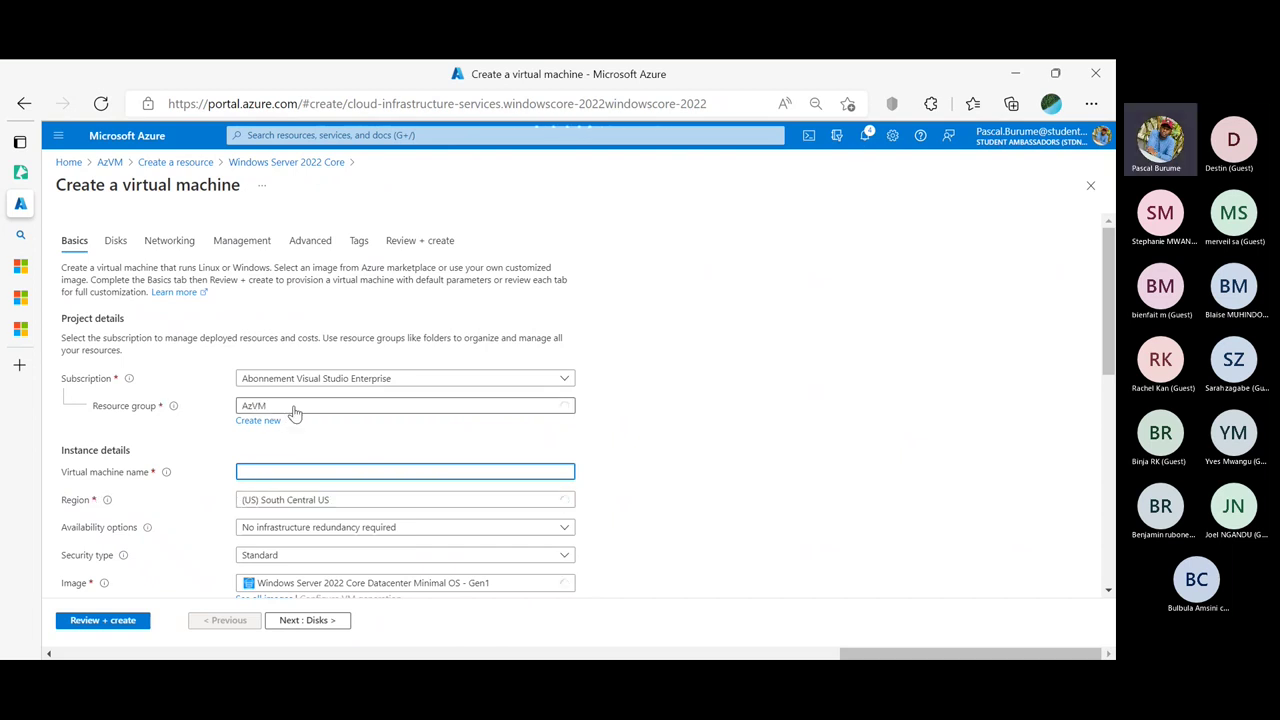
pyautogui.scroll(-3, 152, 296)
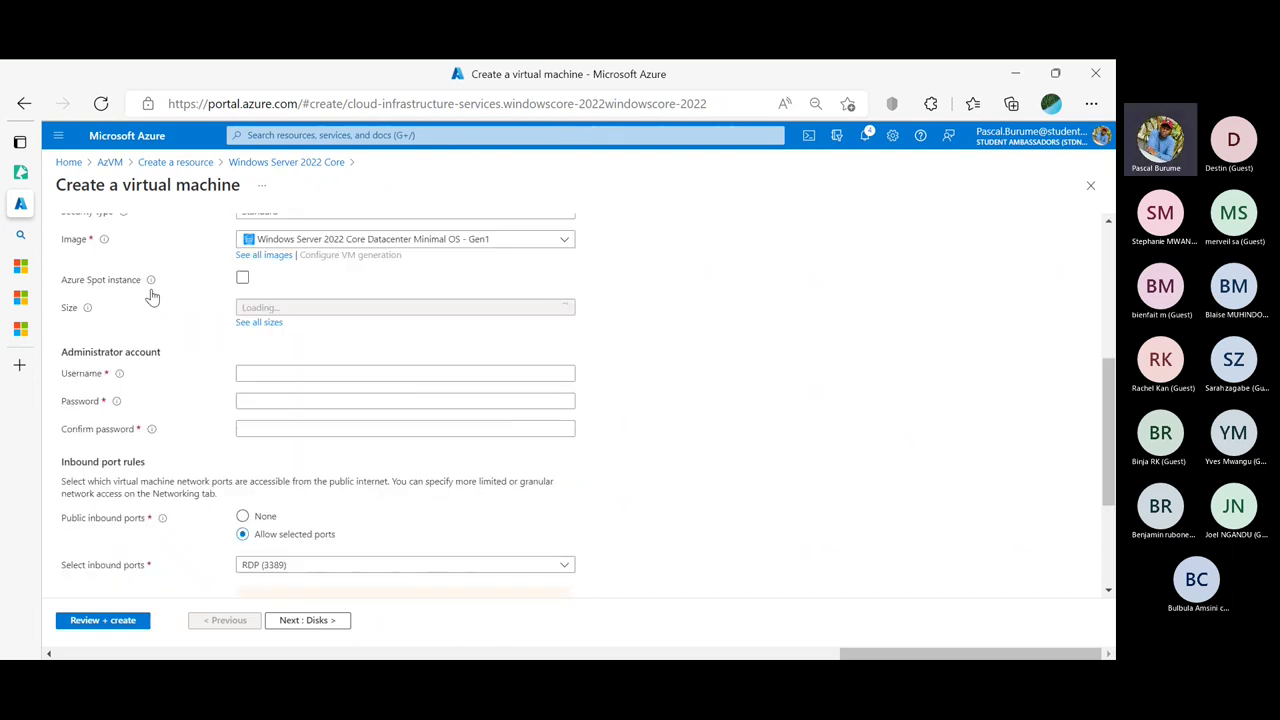
pyautogui.click(289, 371)
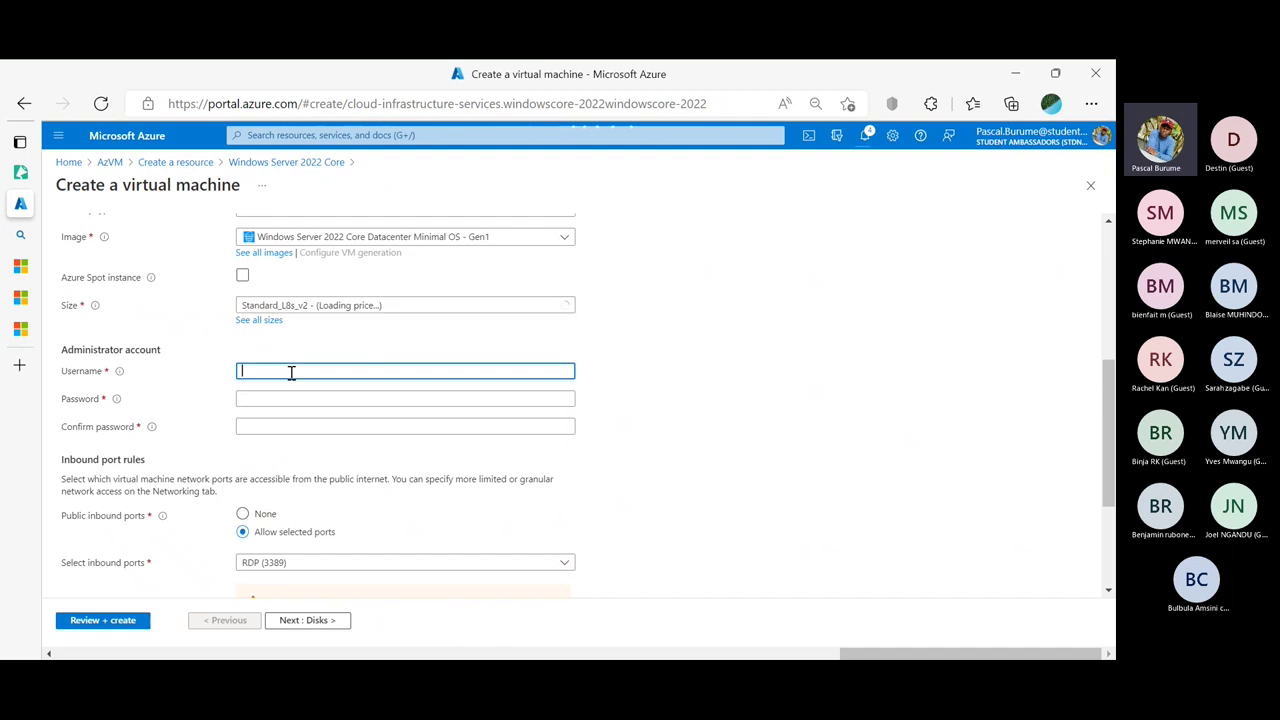
pyautogui.write('p')
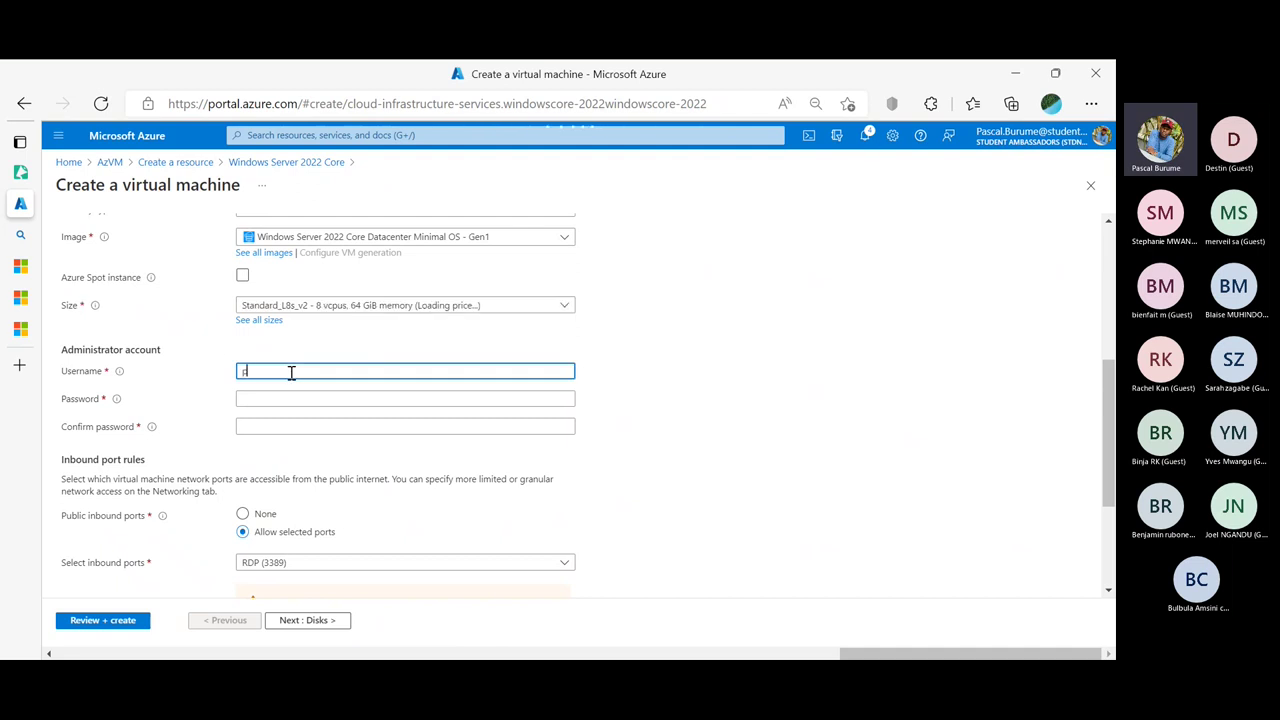
pyautogui.write('asc')
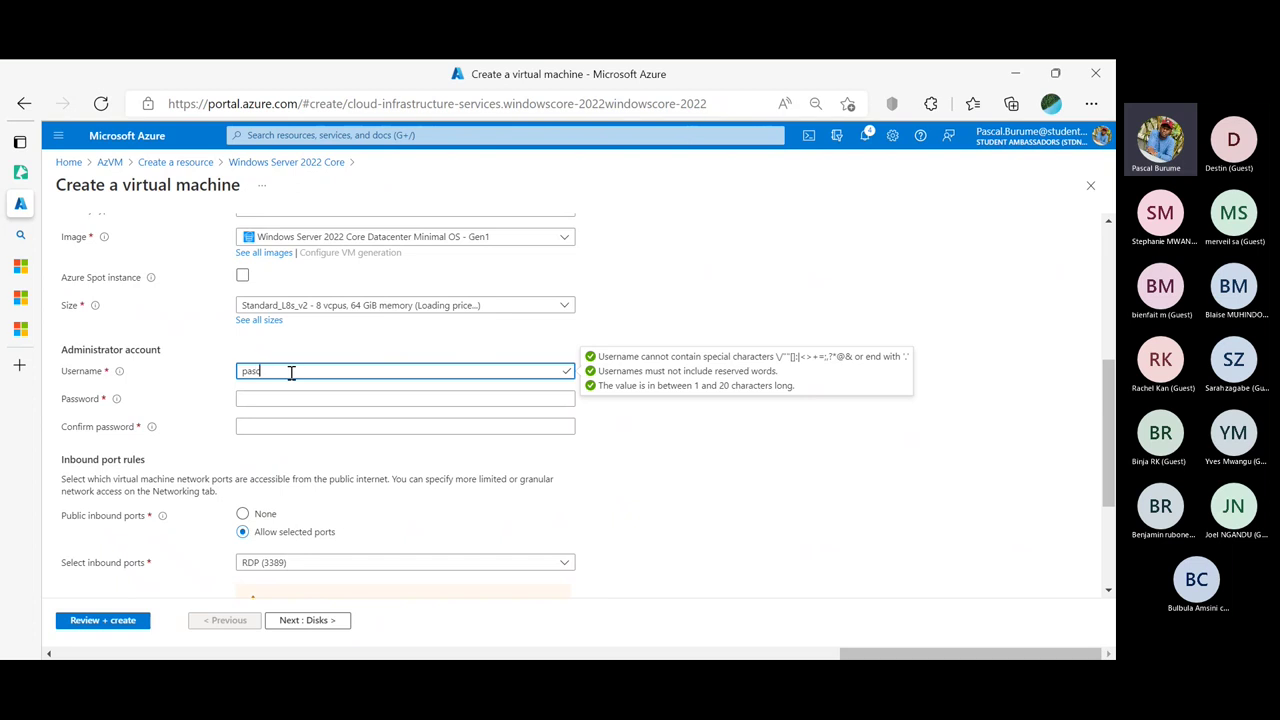
pyautogui.write('albur')
pyautogui.press('BackSpace')
pyautogui.press('BackSpace')
pyautogui.press('BackSpace')
pyautogui.press('BackSpace')
pyautogui.press('BackSpace')
pyautogui.write('azure')
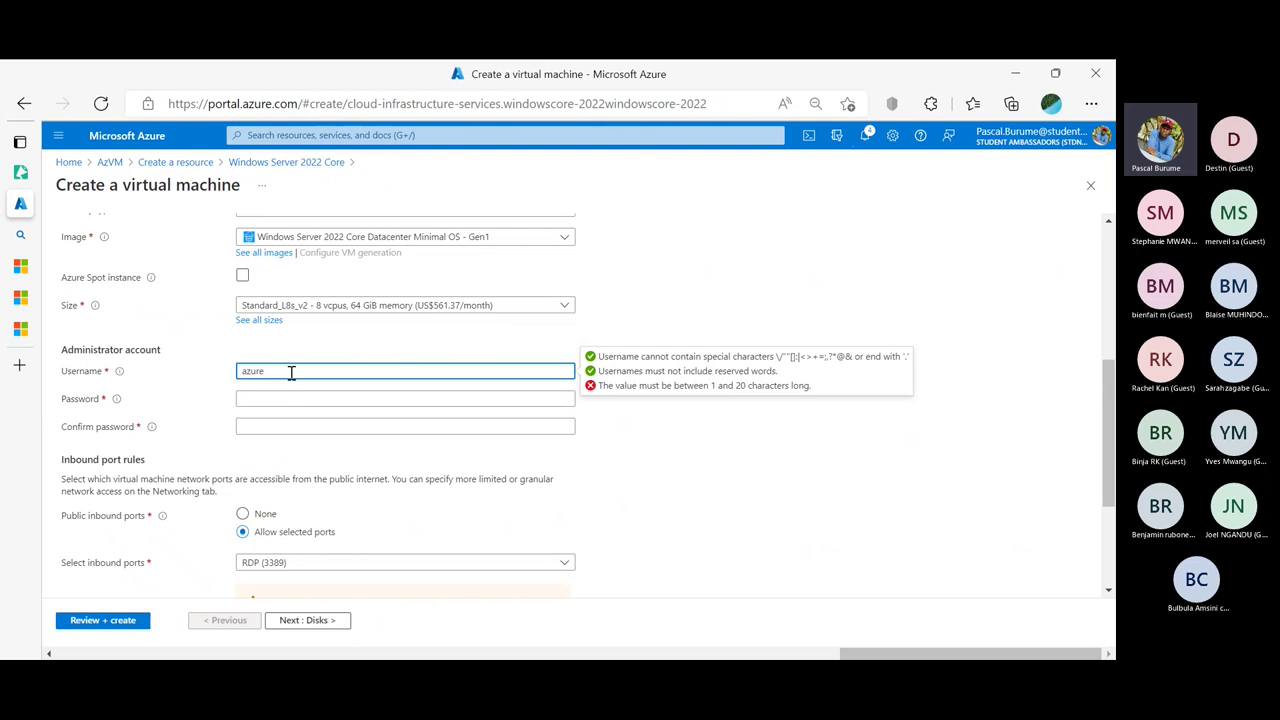
pyautogui.write('user')
# Enter and confirm the administrator password, keep RDP (3389) inbound, and continue to Disks
pyautogui.press('Tab')
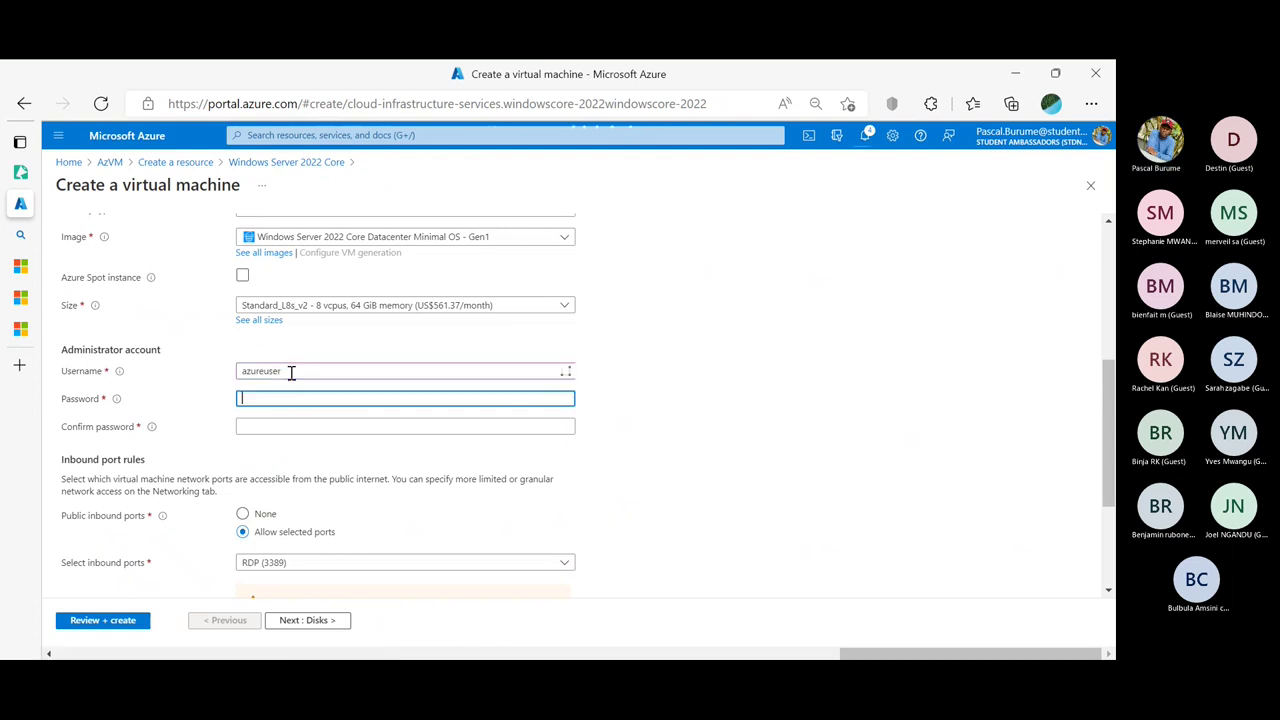
pyautogui.write('****')
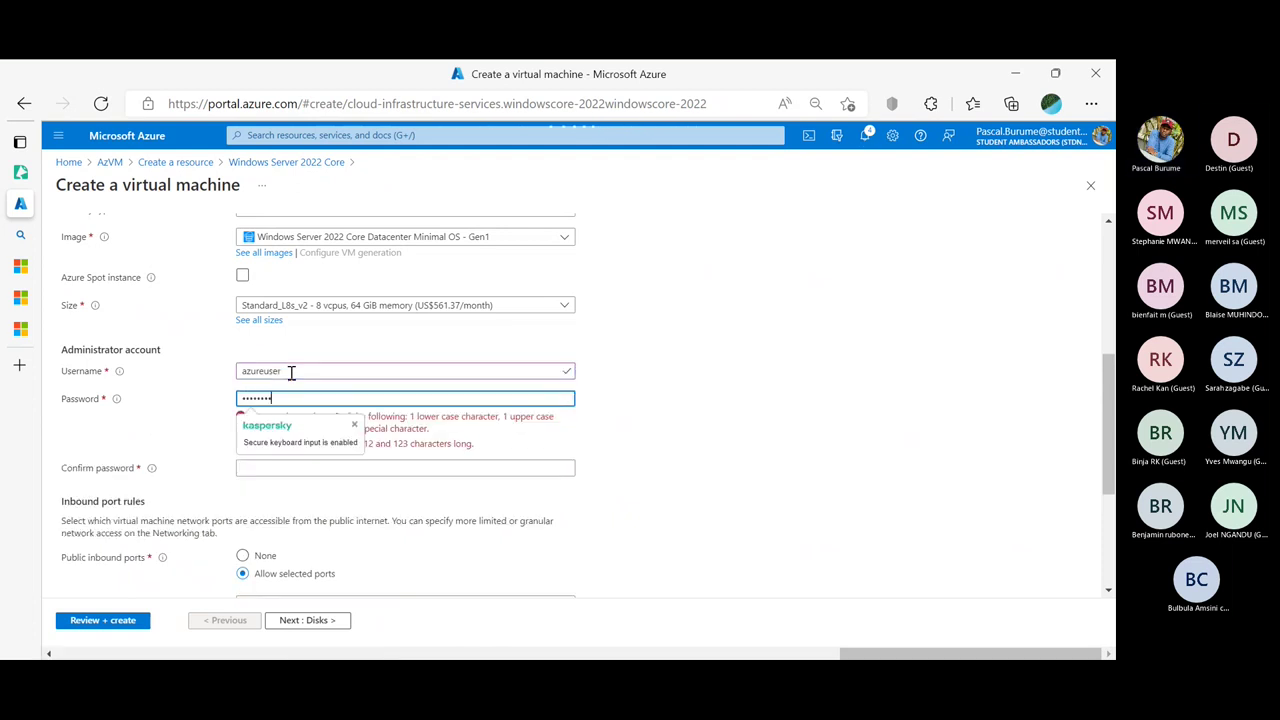
pyautogui.write('**')
pyautogui.press('Tab')
pyautogui.write('**')
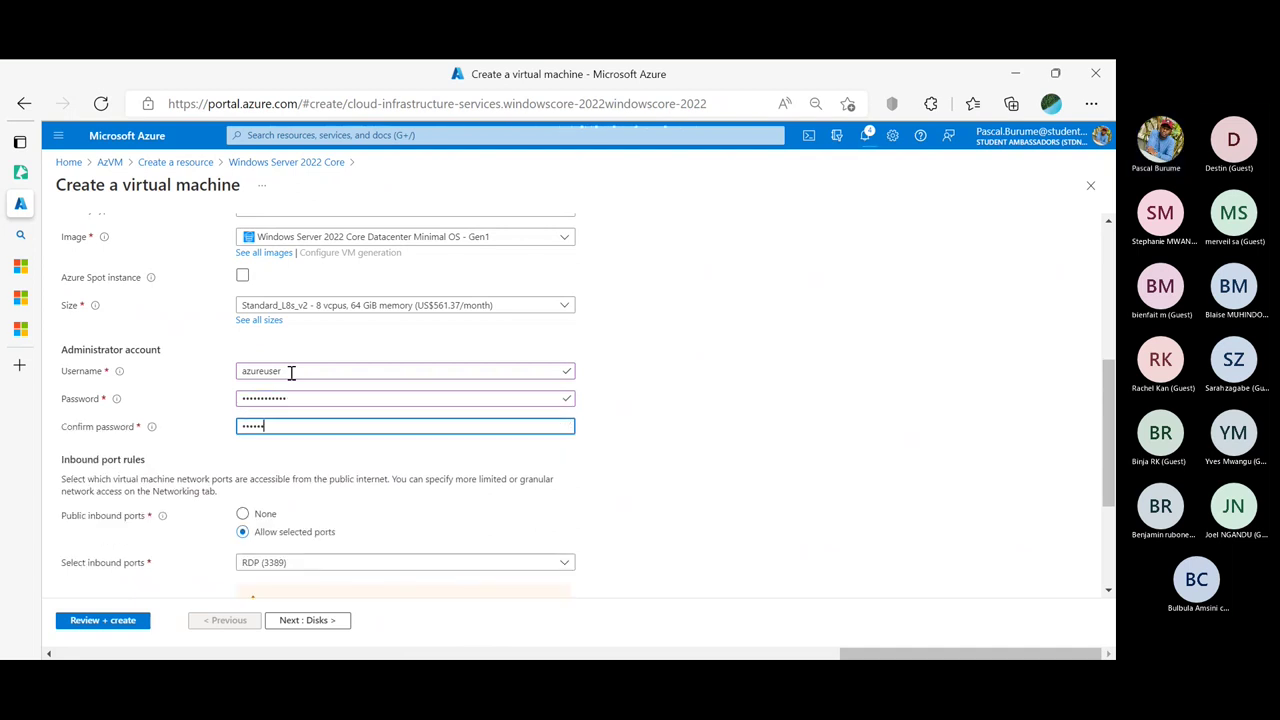
pyautogui.write('*')
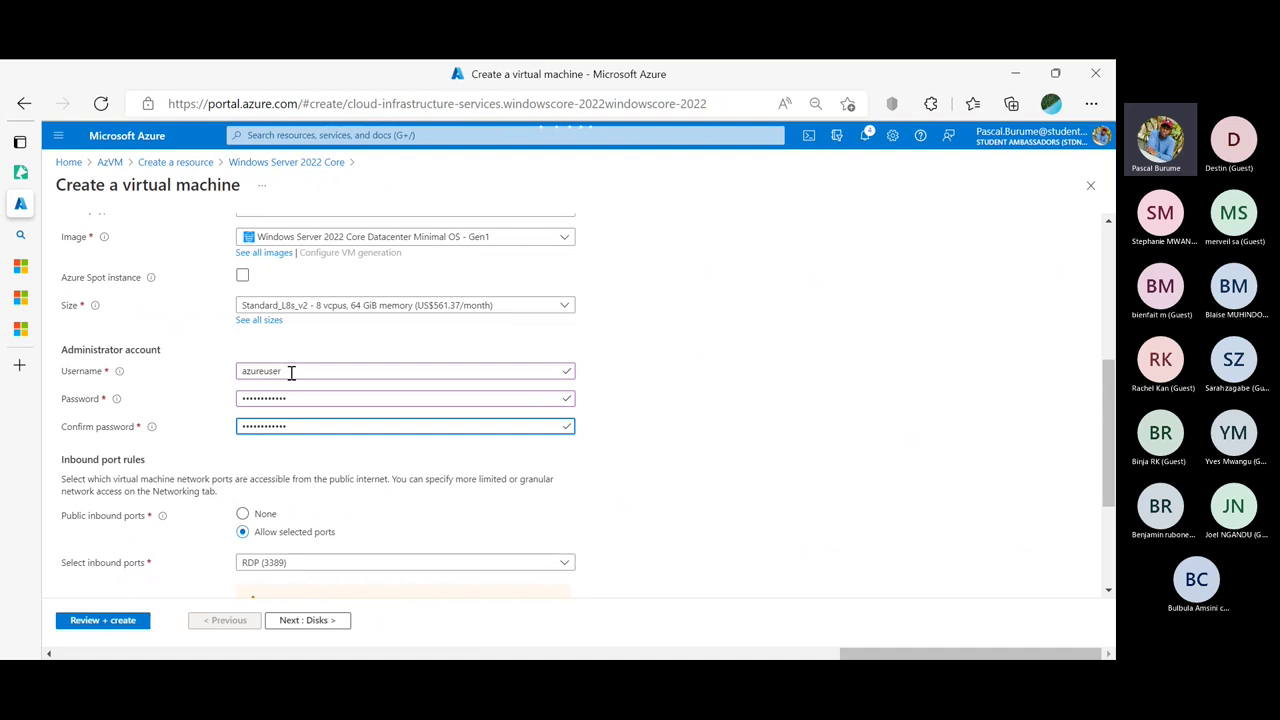
pyautogui.scroll(-2, 294, 466)
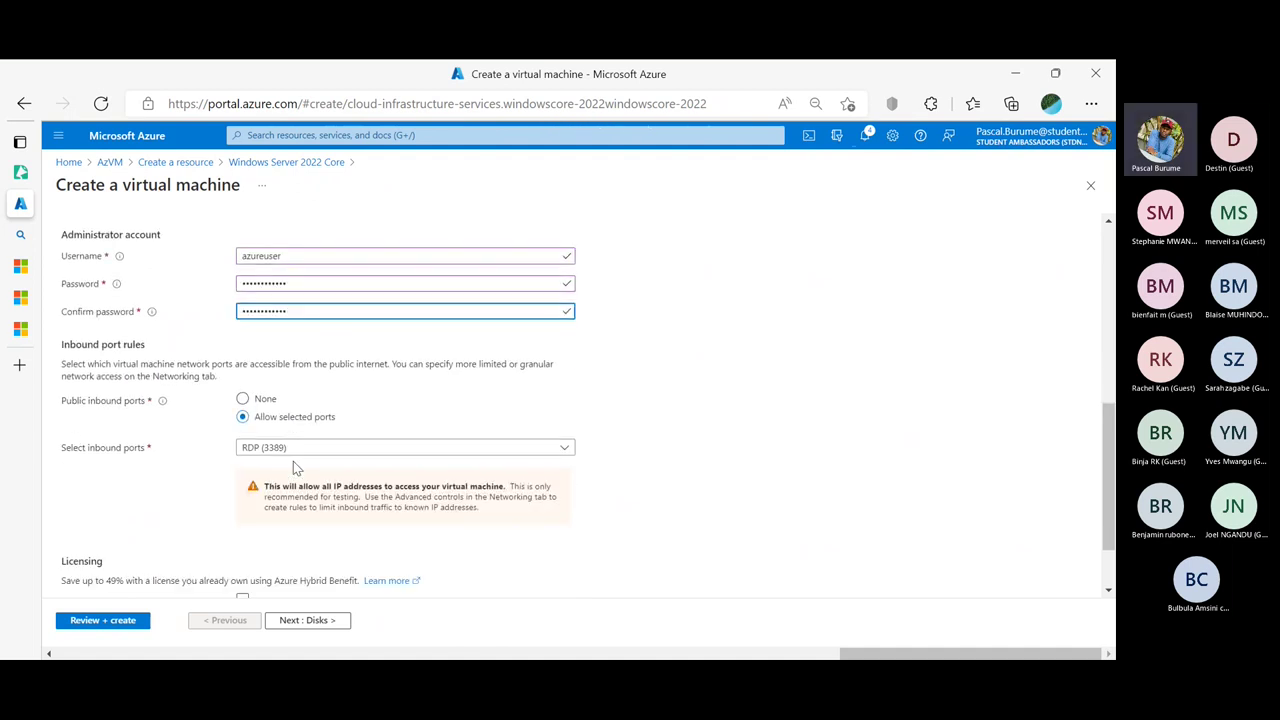
pyautogui.scroll(-1, 293, 461)
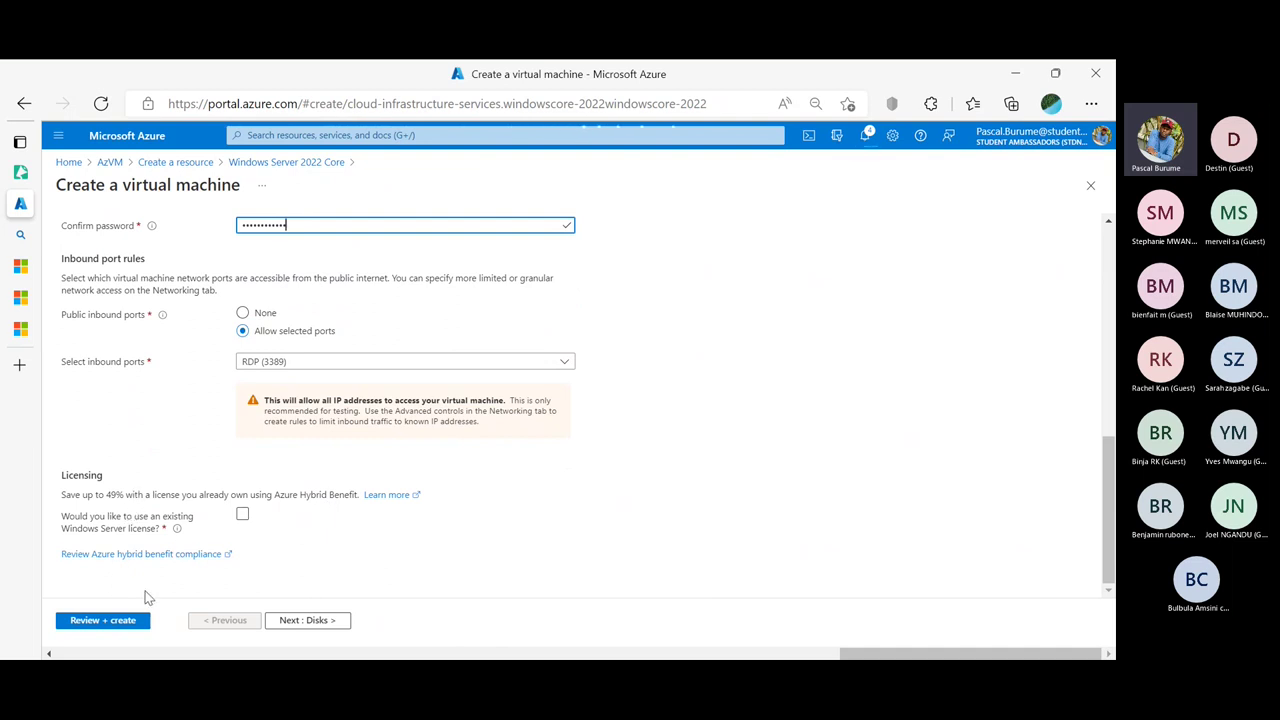
pyautogui.scroll(5, 207, 470)
pyautogui.scroll(-5, 210, 485)
pyautogui.click(321, 624)
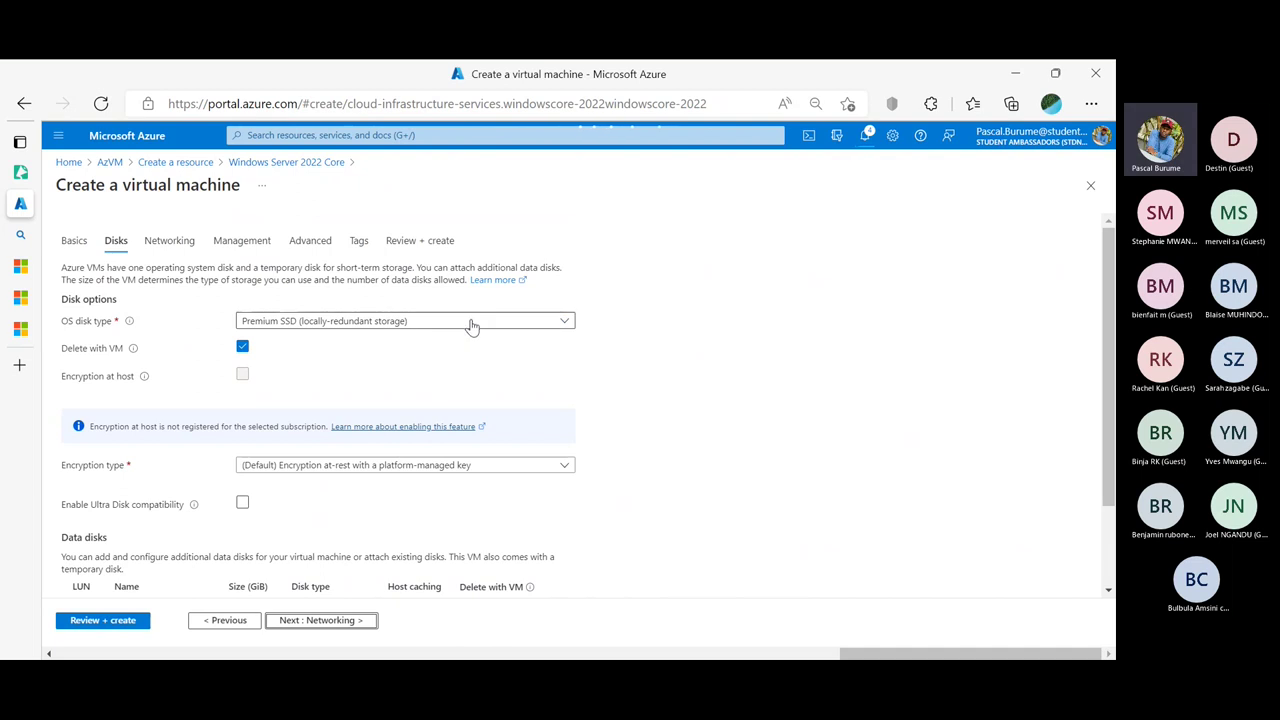
# Leave the Disks tab at its Premium SSD defaults and continue to Networking
pyautogui.scroll(-2, 471, 325)
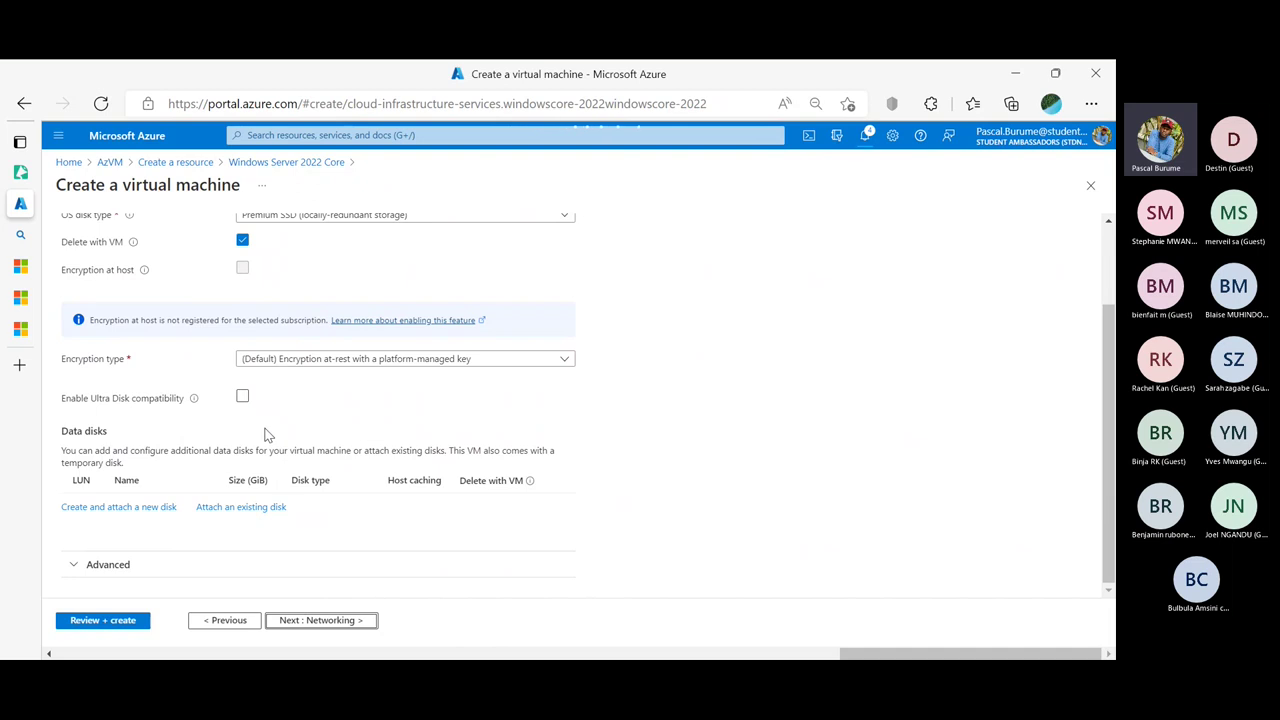
pyautogui.click(337, 621)
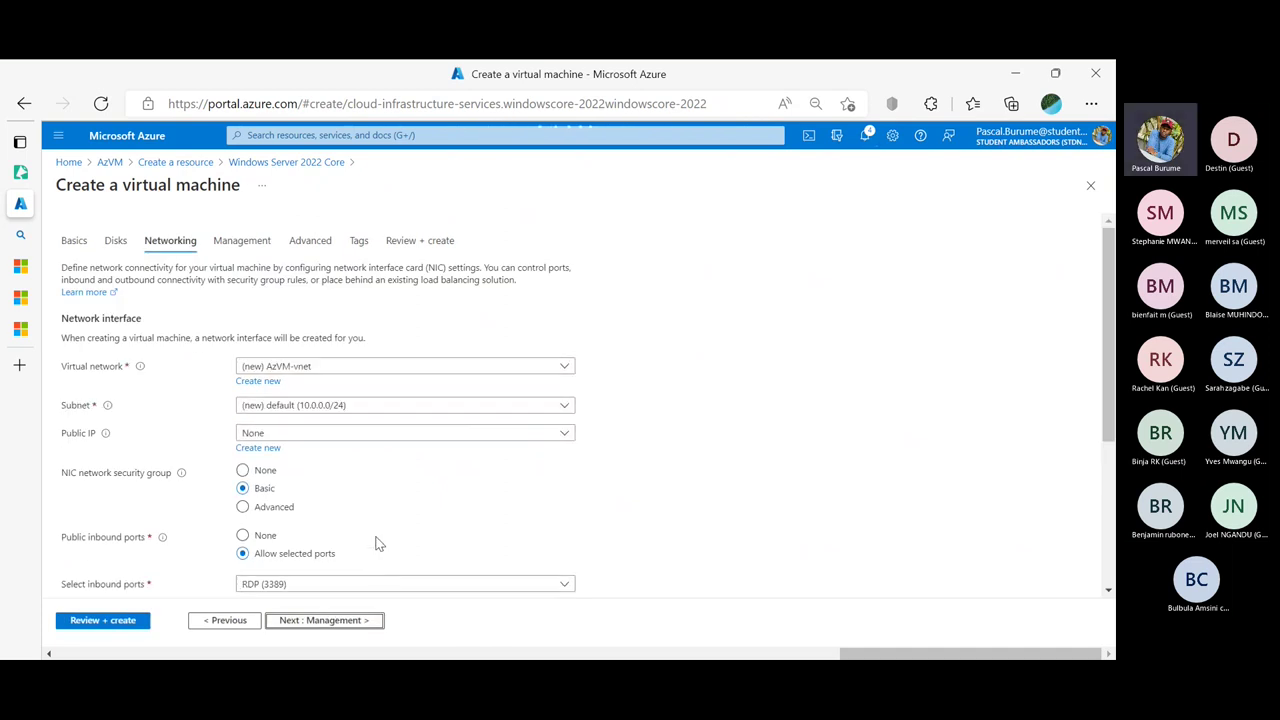
# Keep the (new) default 10.0.0.0/24 subnet on AzVM-vnet and continue to Management
pyautogui.click(363, 405)
pyautogui.click(363, 405)
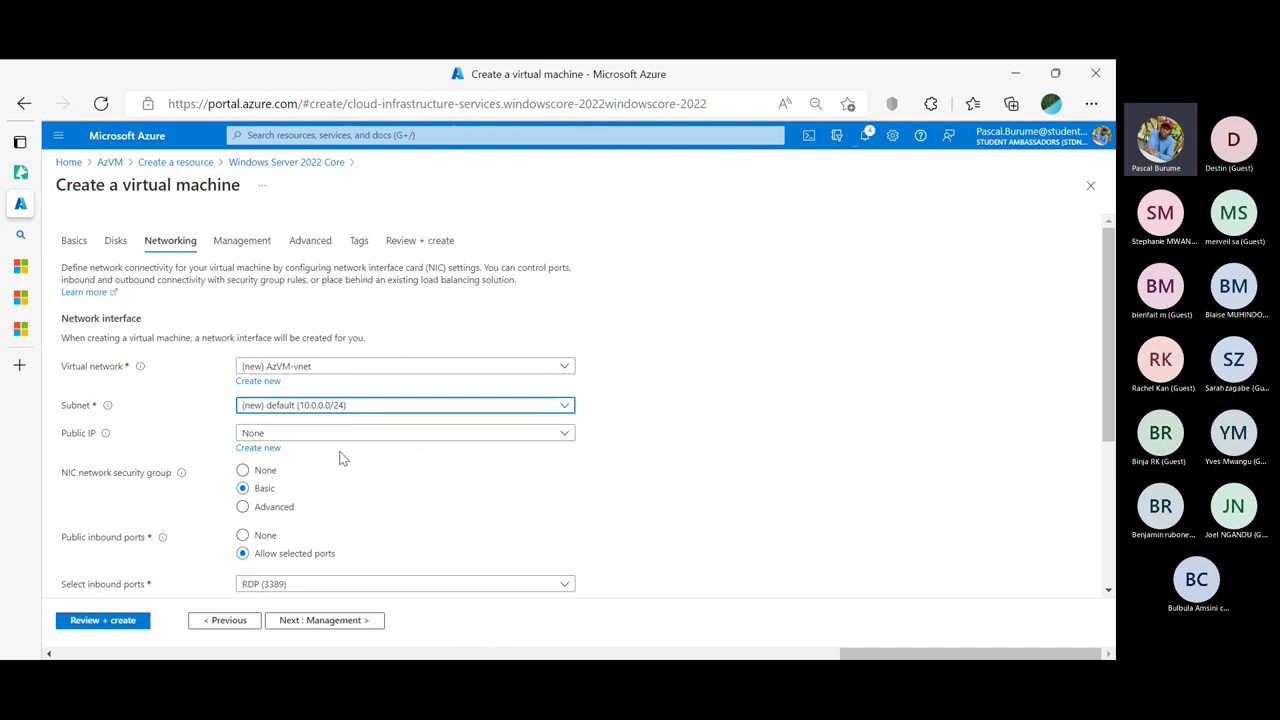
pyautogui.scroll(-3, 340, 458)
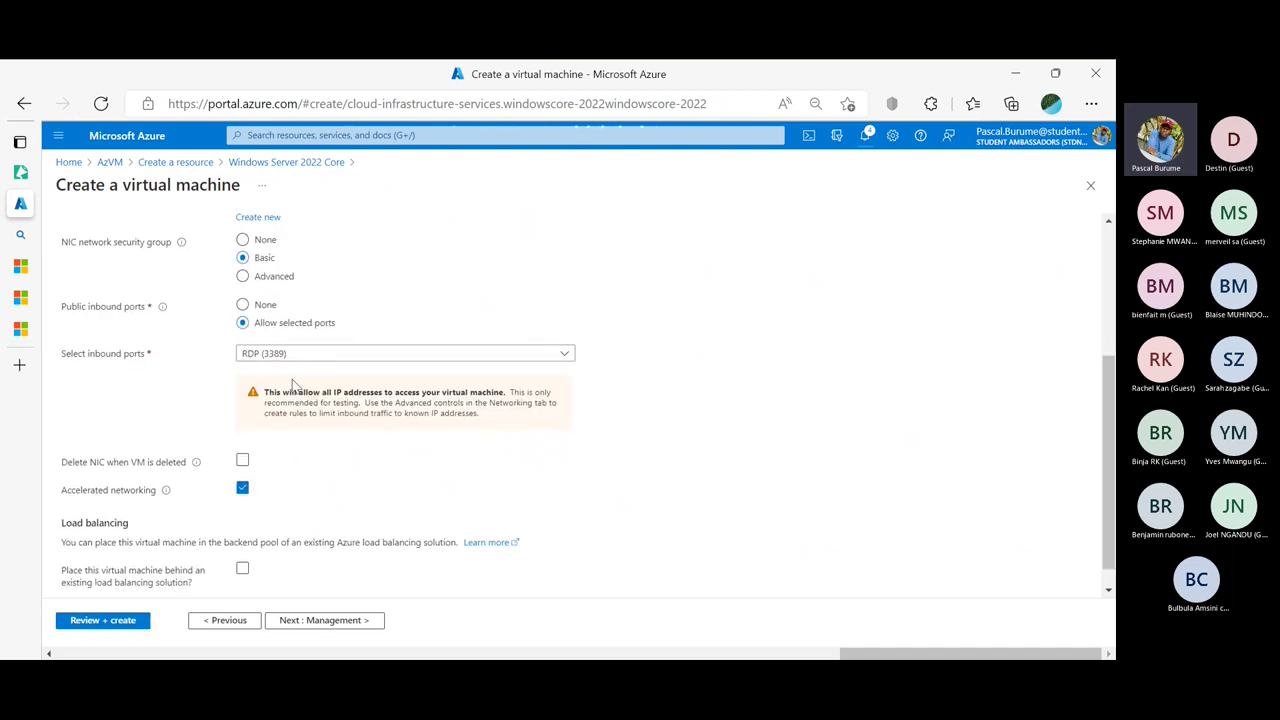
pyautogui.click(355, 627)
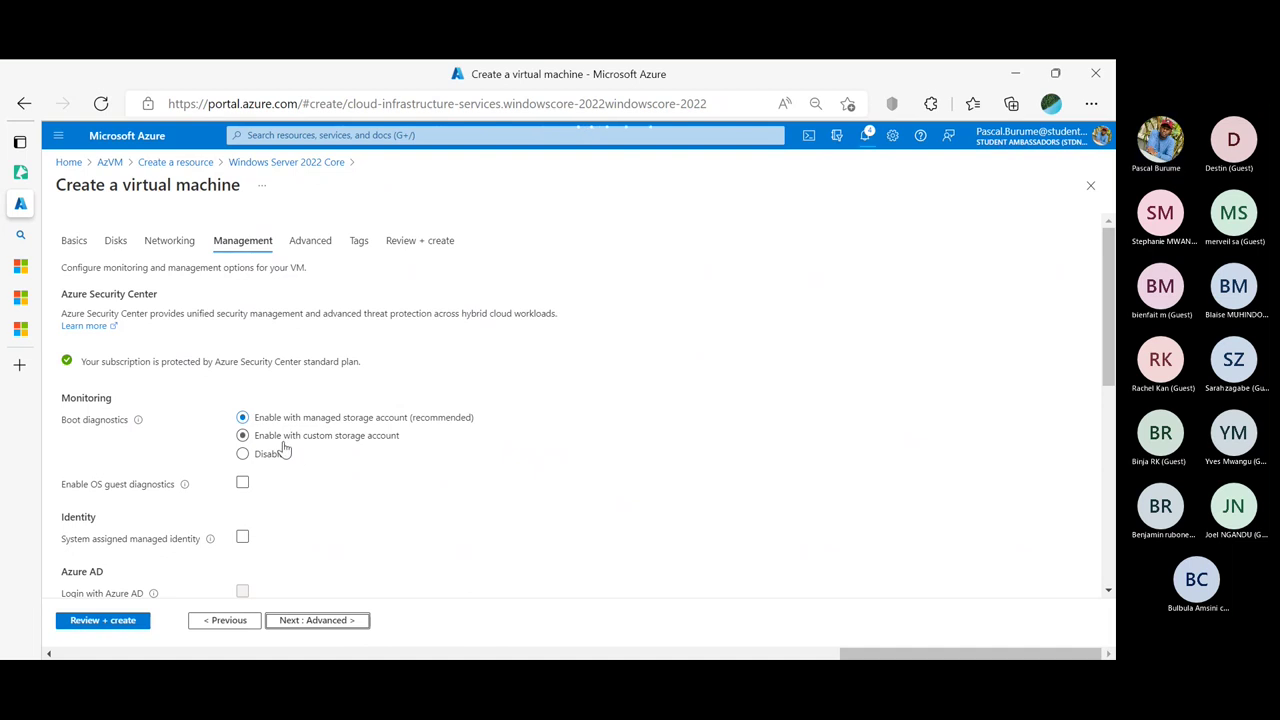
pyautogui.scroll(-1, 285, 448)
pyautogui.scroll(-2, 285, 448)
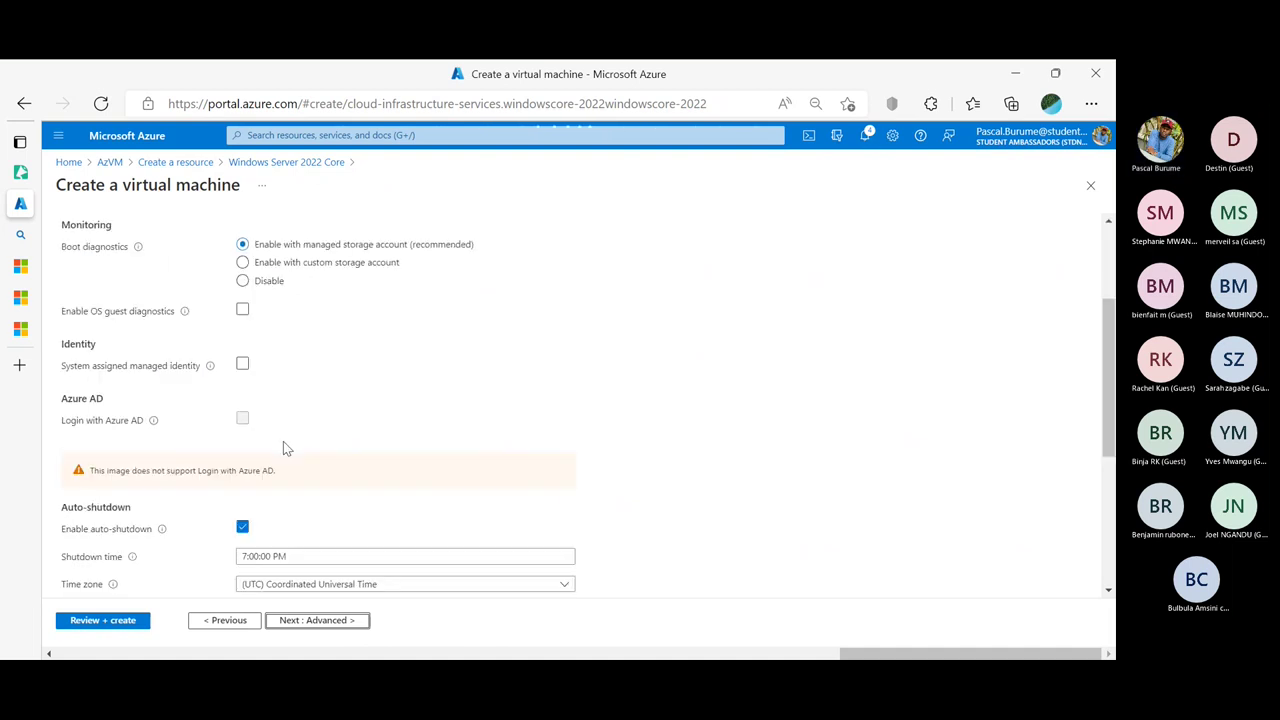
pyautogui.scroll(-2, 339, 515)
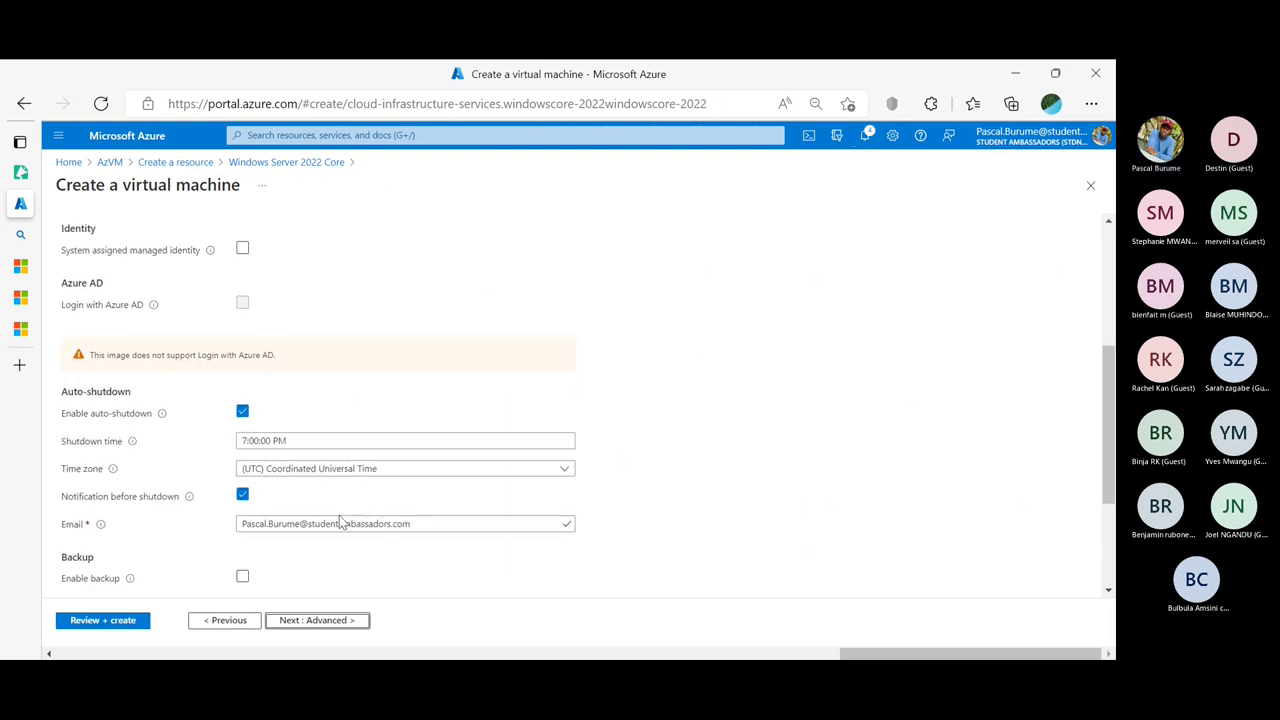
pyautogui.scroll(-3, 340, 520)
pyautogui.scroll(3, 339, 515)
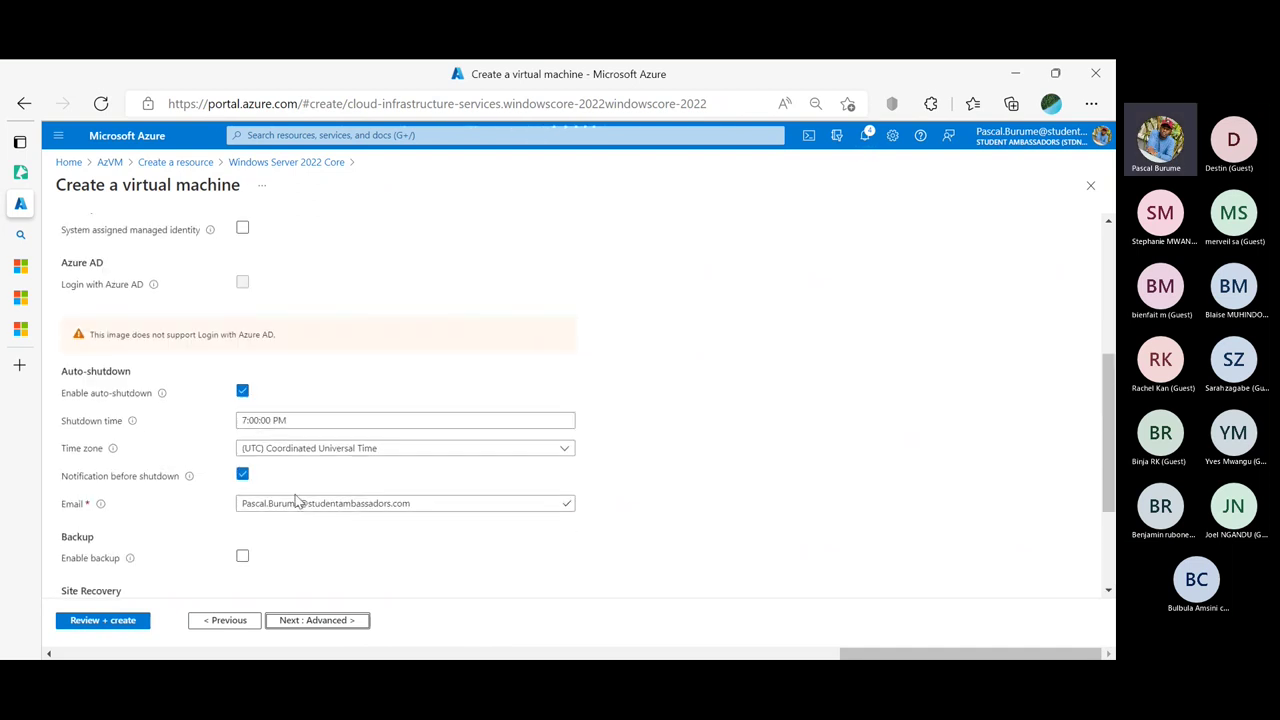
pyautogui.scroll(-3, 296, 503)
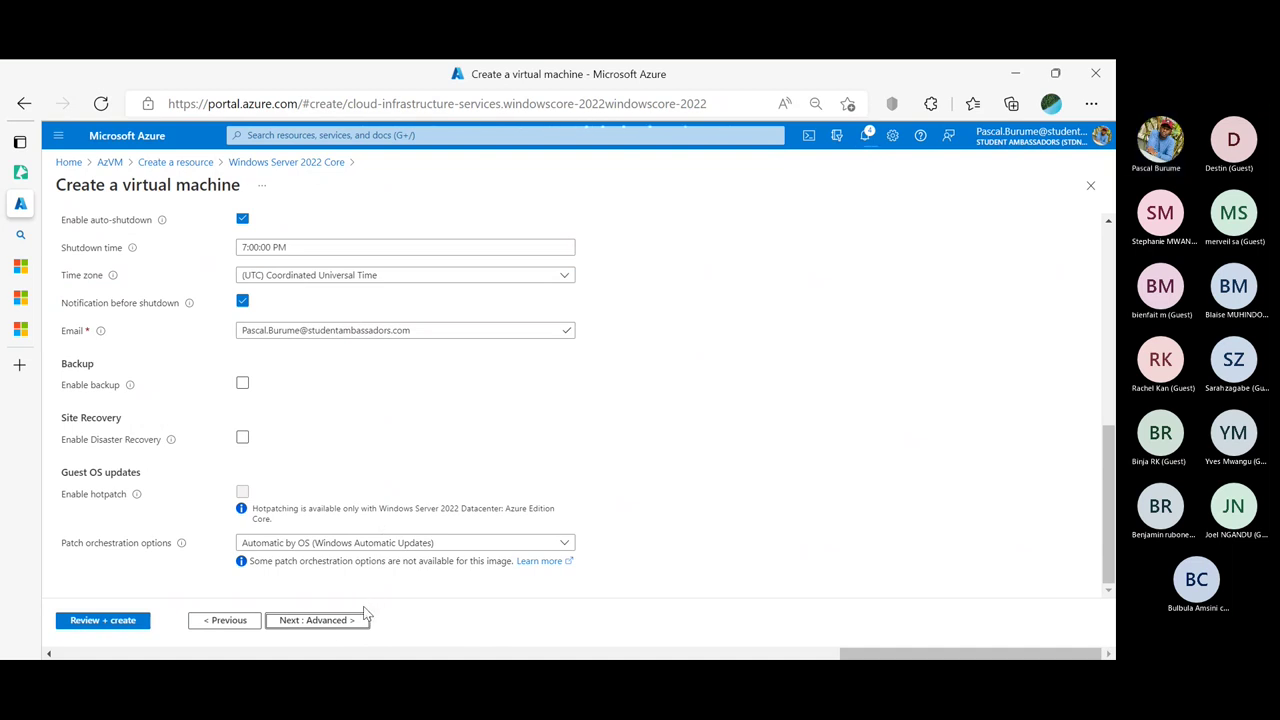
# Pass through the Advanced and Tags tabs unchanged and run Review + create validation
pyautogui.click(331, 622)
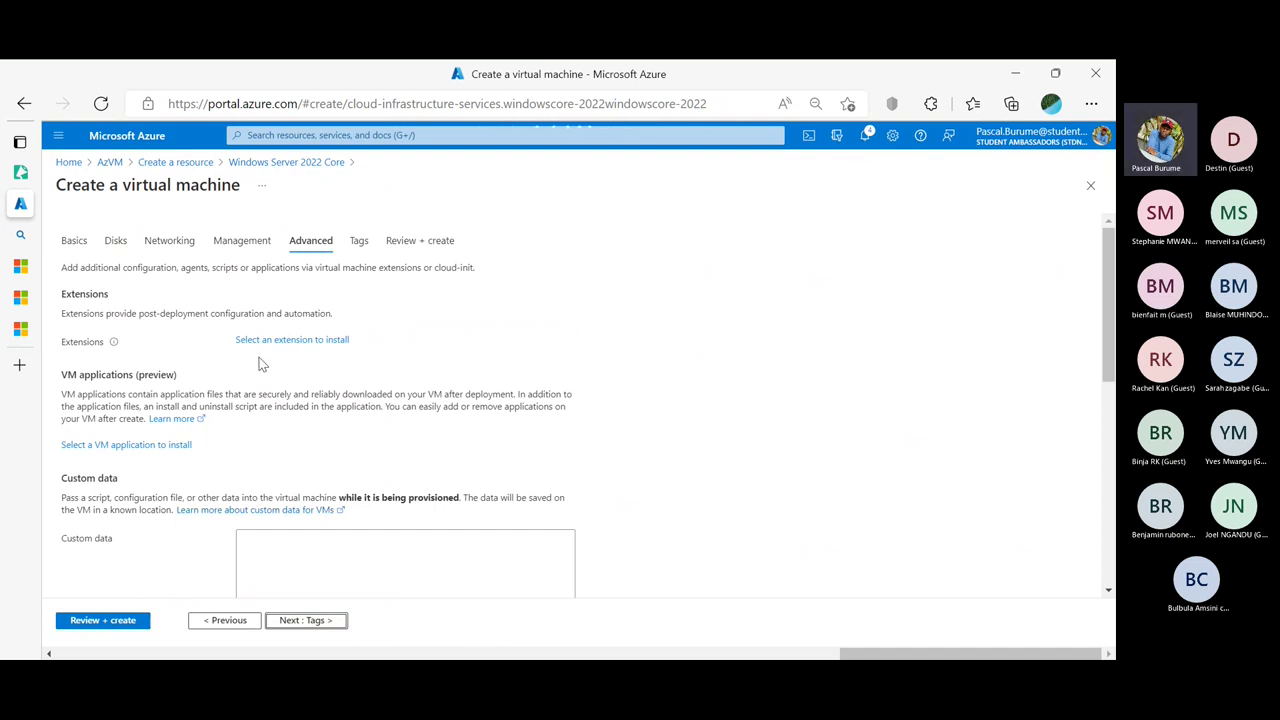
pyautogui.scroll(-4, 317, 448)
pyautogui.scroll(-2, 311, 600)
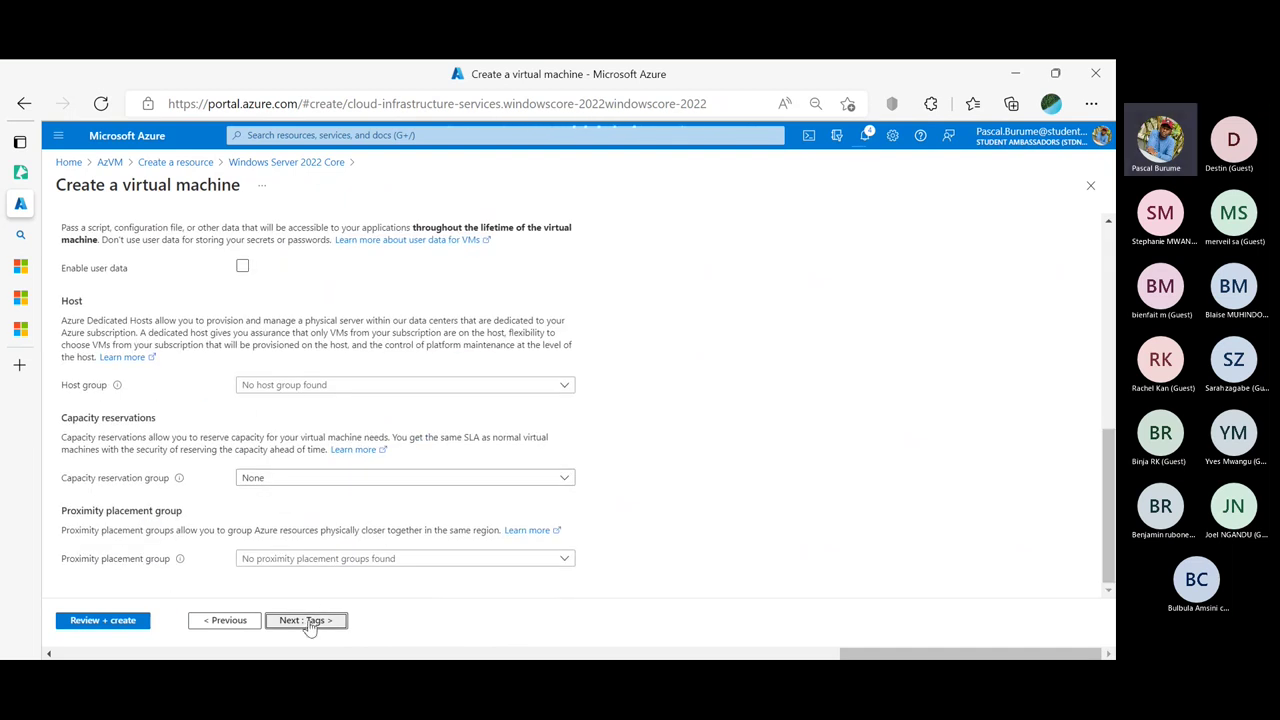
pyautogui.click(309, 621)
pyautogui.moveTo(57, 560)
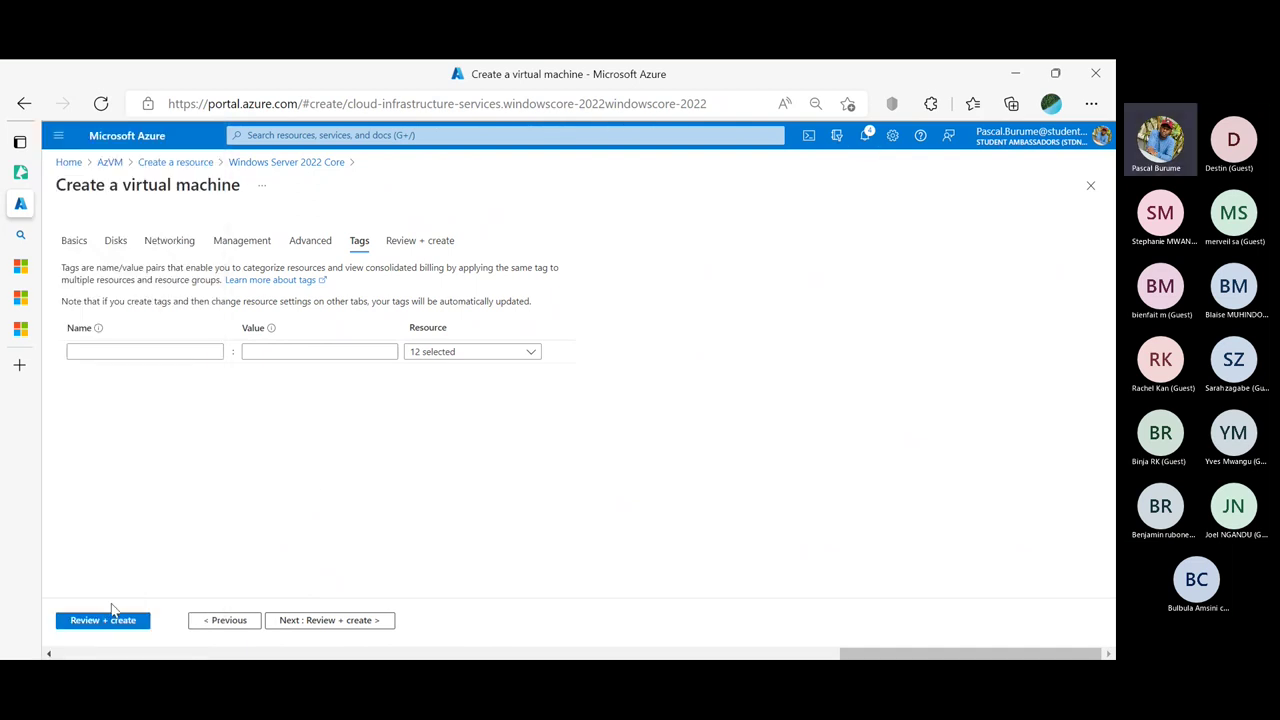
pyautogui.click(115, 616)
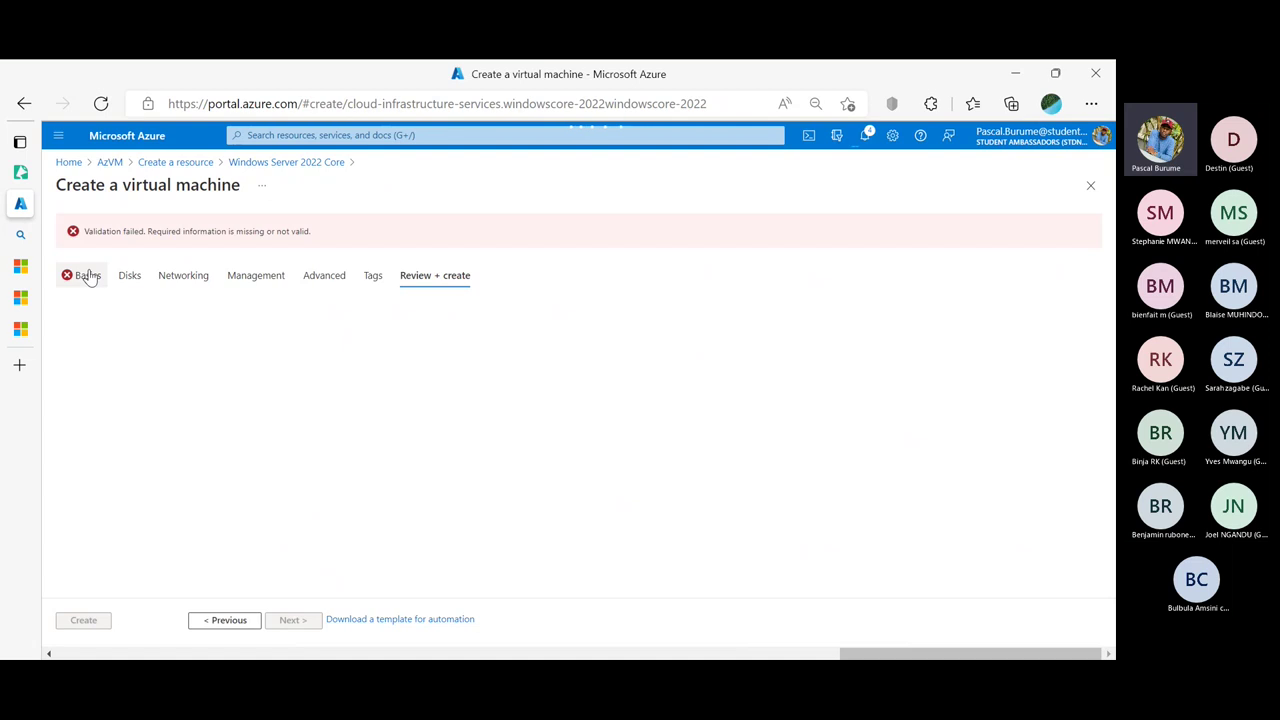
# Name the virtual machine WSCore on Basics, check Networking, and rerun Review + create
pyautogui.click(88, 276)
pyautogui.click(284, 502)
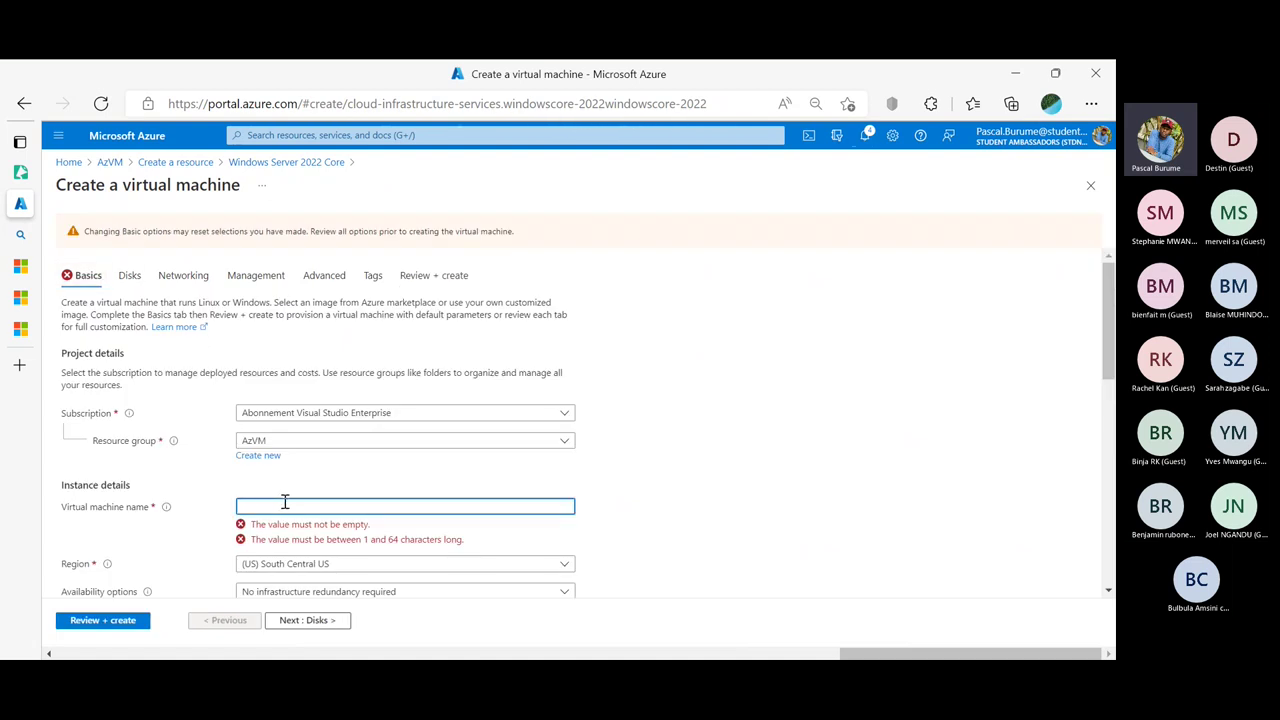
pyautogui.write('WSC')
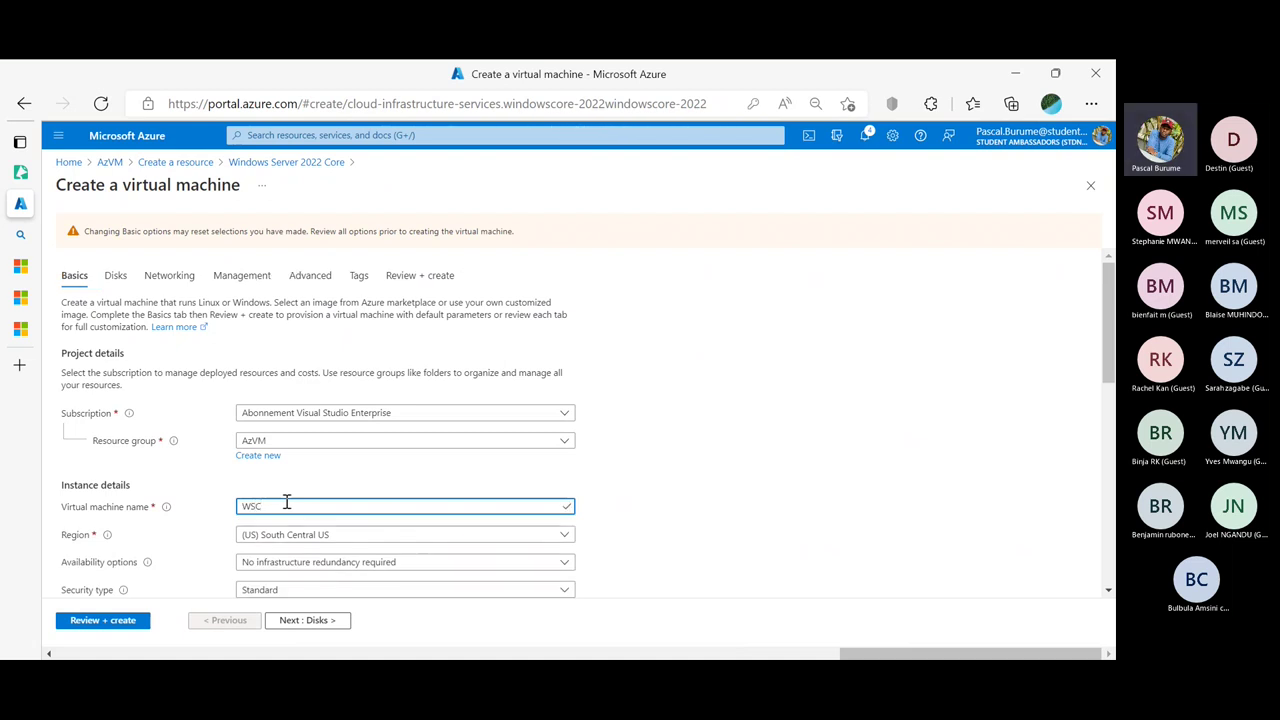
pyautogui.write('ore')
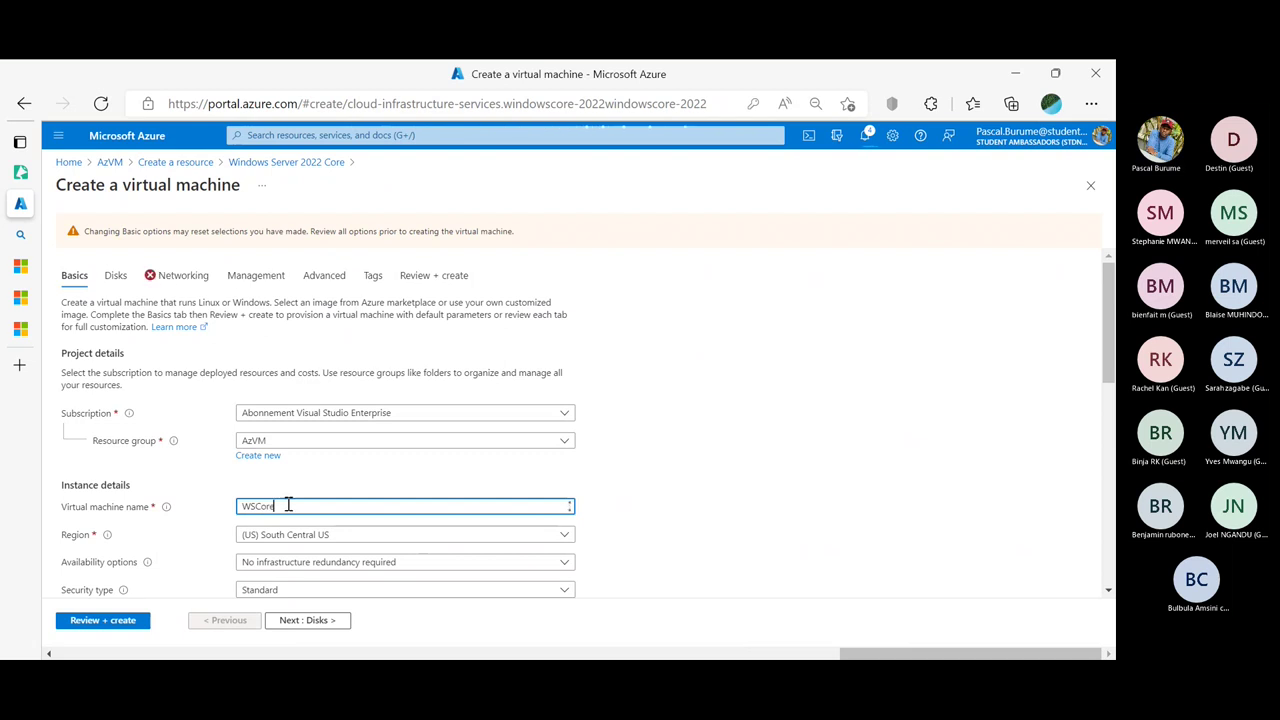
pyautogui.click(178, 280)
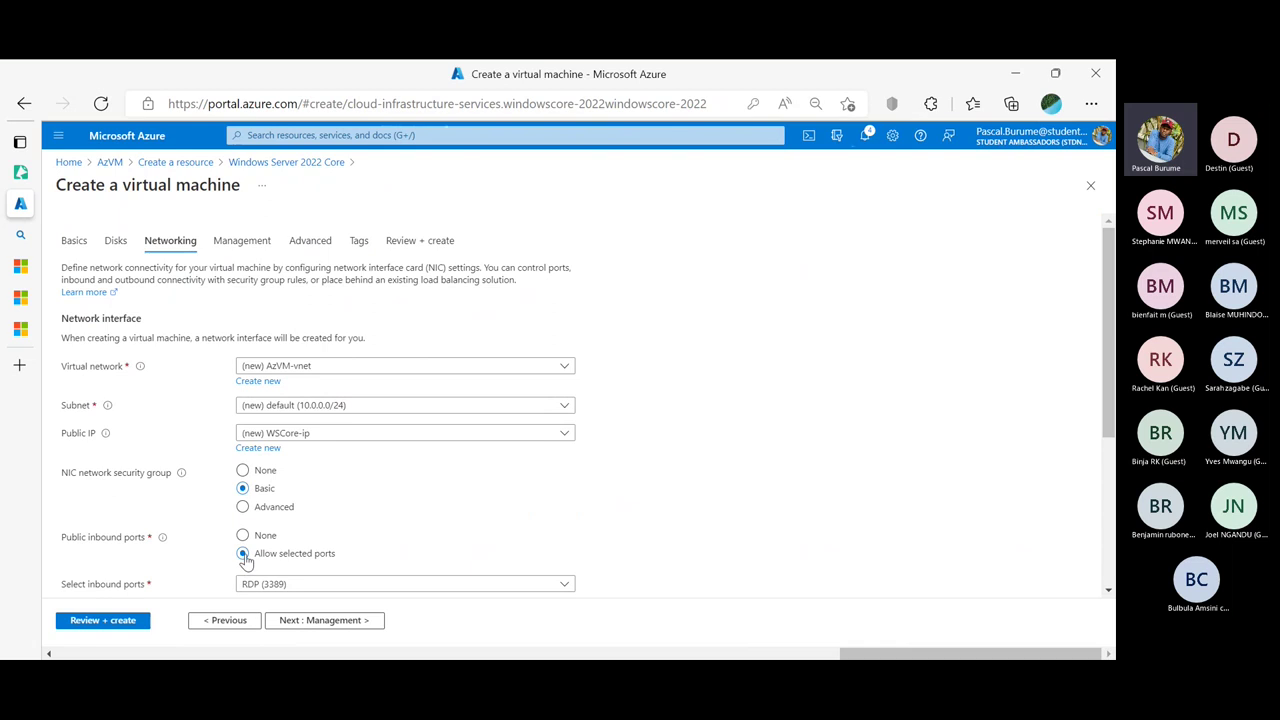
pyautogui.click(126, 620)
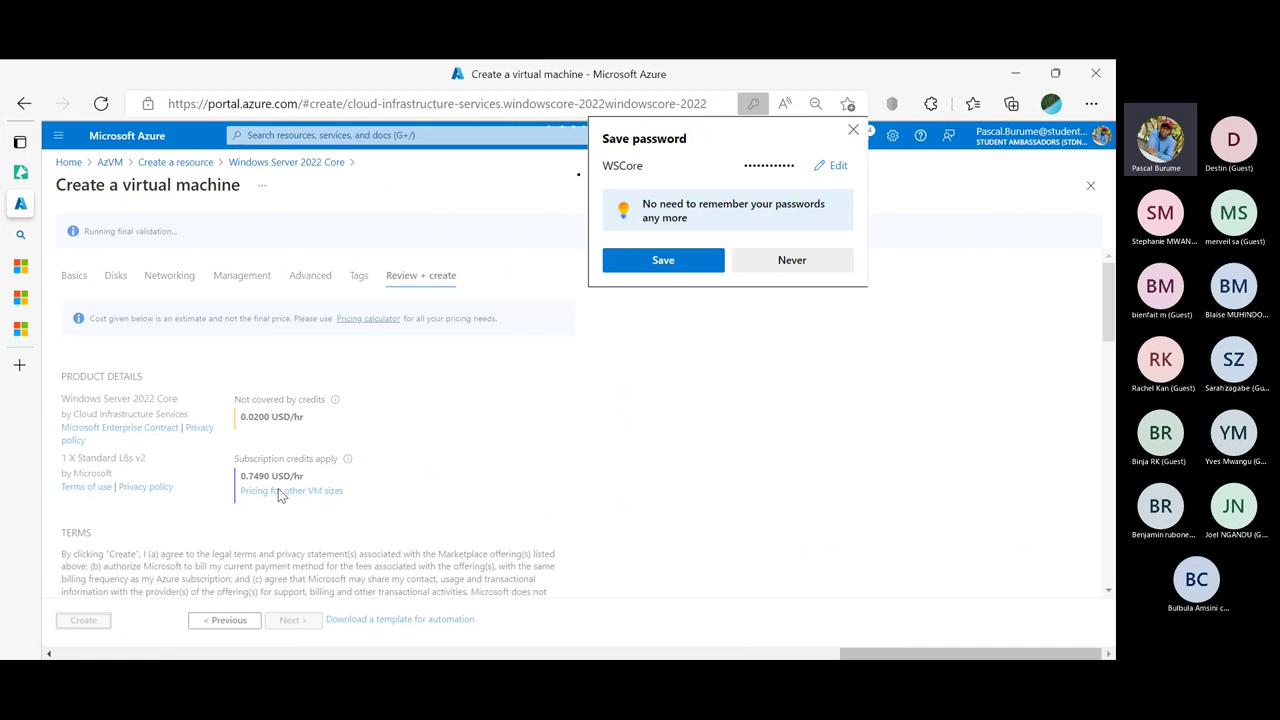
# Dismiss the save-password prompt, enter the preferred contact phone number, and scan the settings summary
pyautogui.click(854, 131)
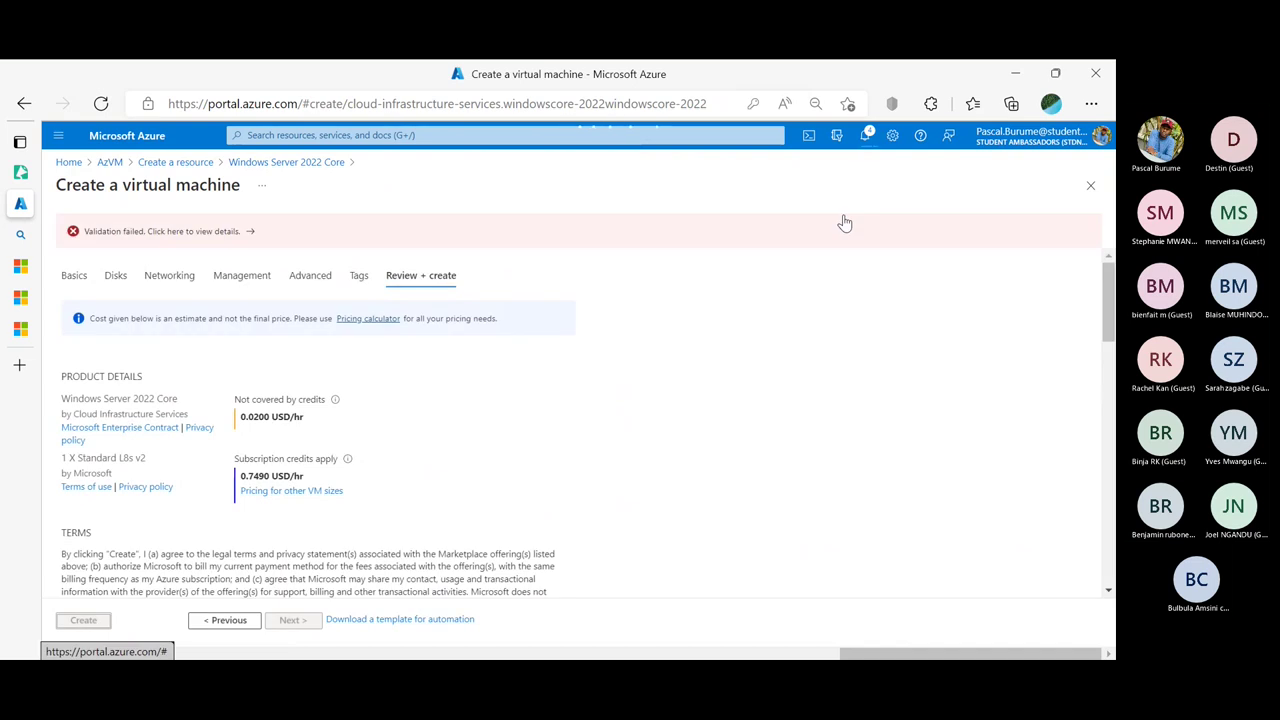
pyautogui.scroll(-5, 757, 271)
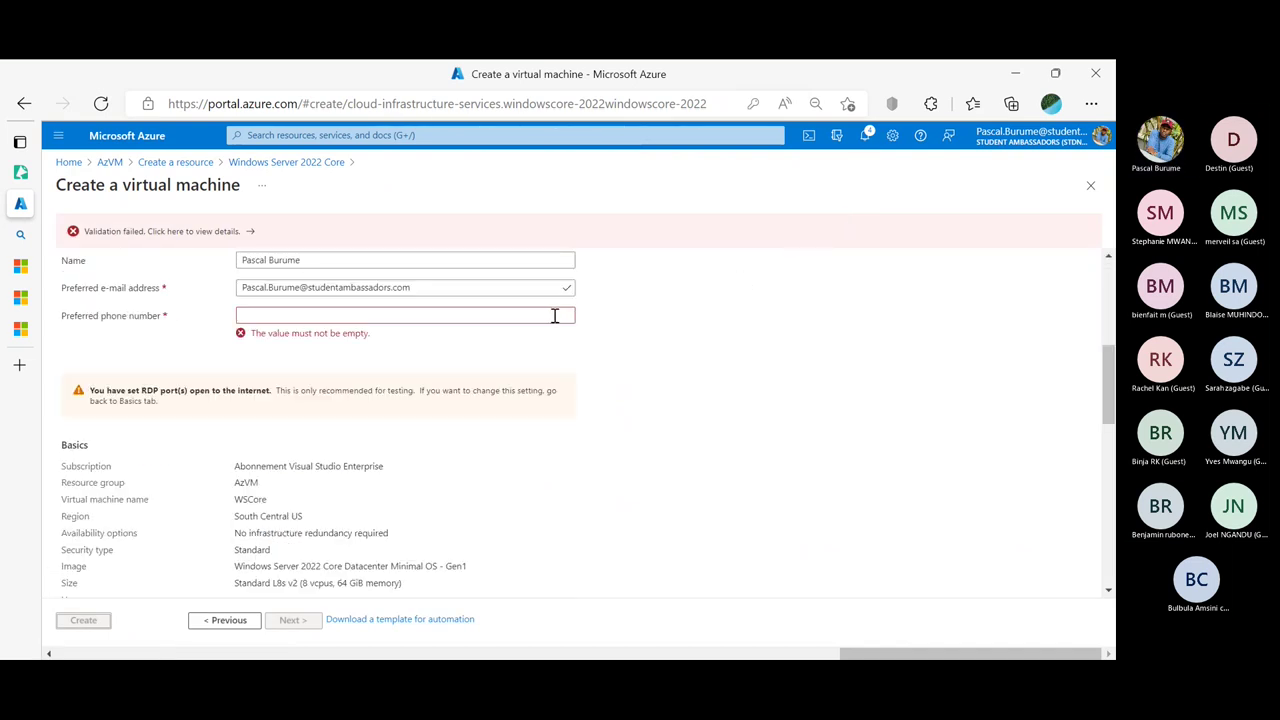
pyautogui.click(554, 316)
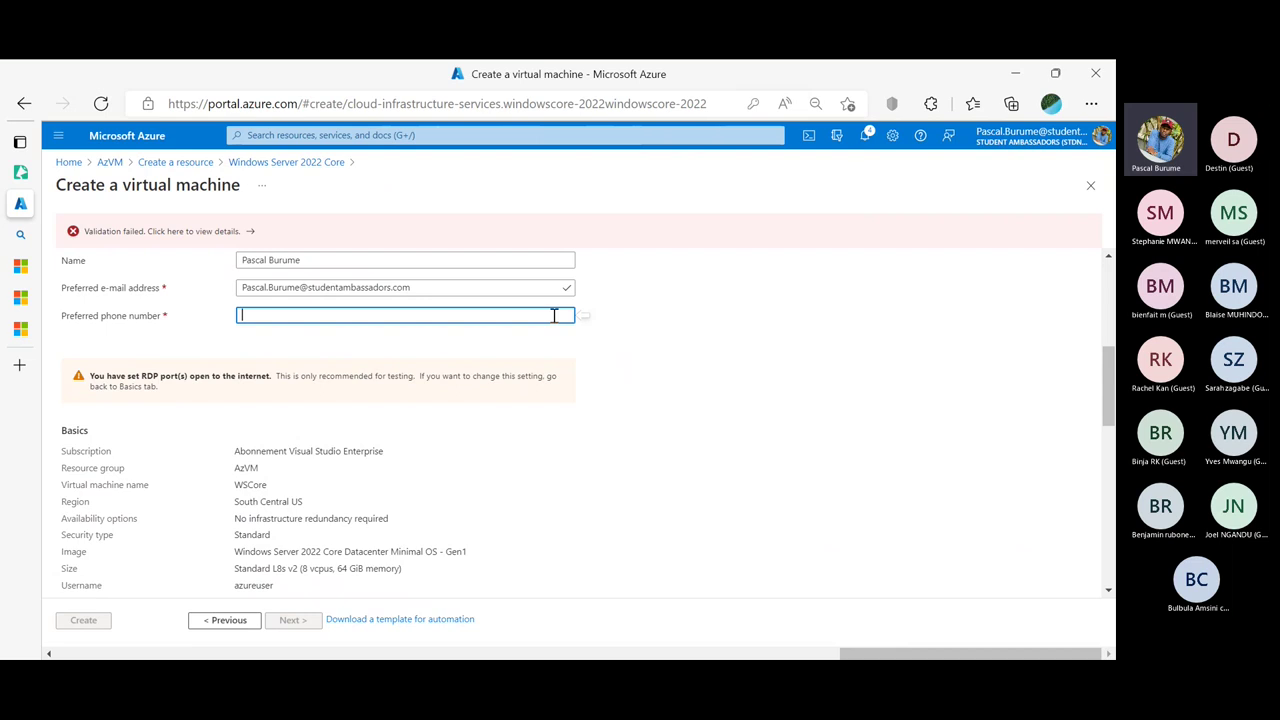
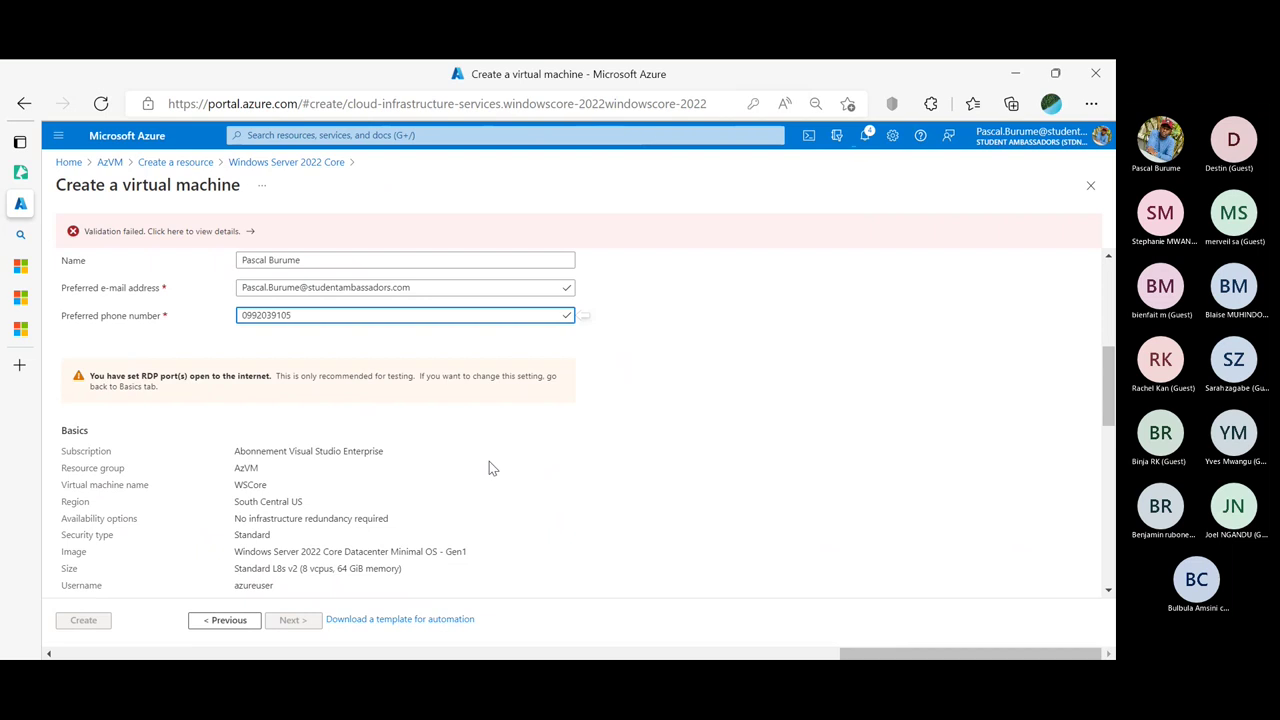
pyautogui.scroll(-5, 489, 467)
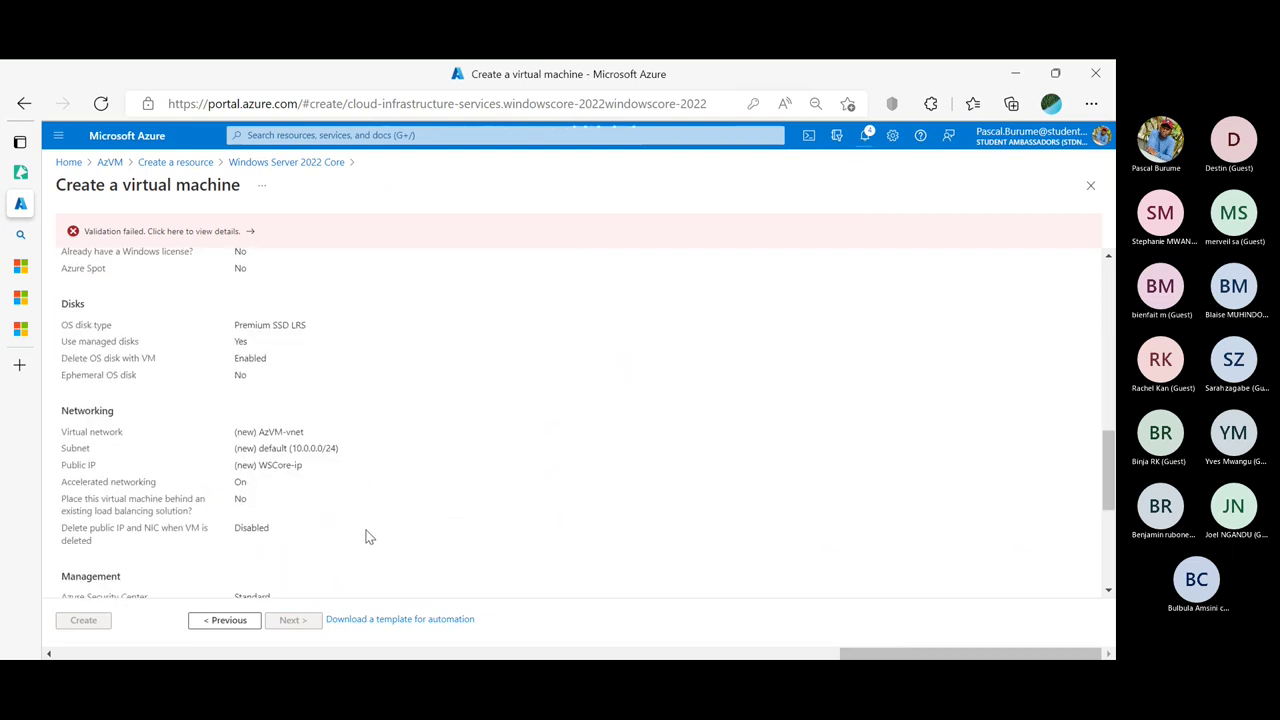
pyautogui.scroll(-3, 140, 595)
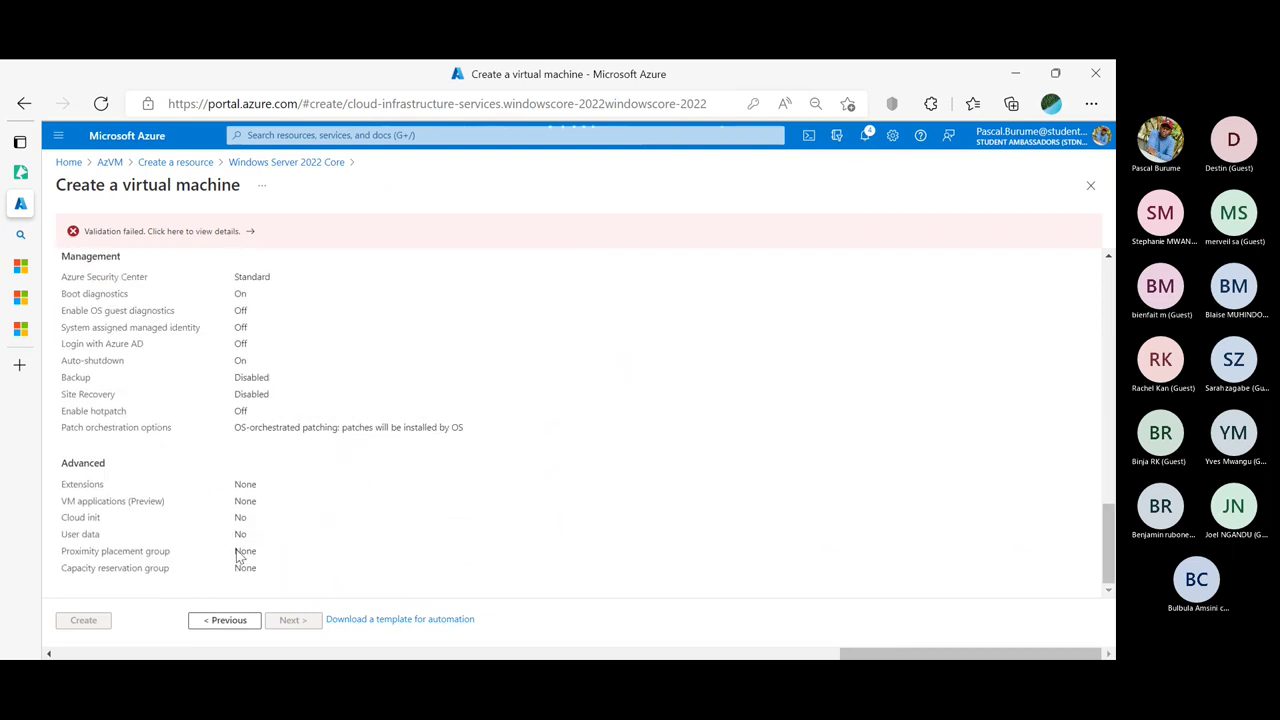
pyautogui.scroll(3, 238, 549)
pyautogui.scroll(8, 238, 549)
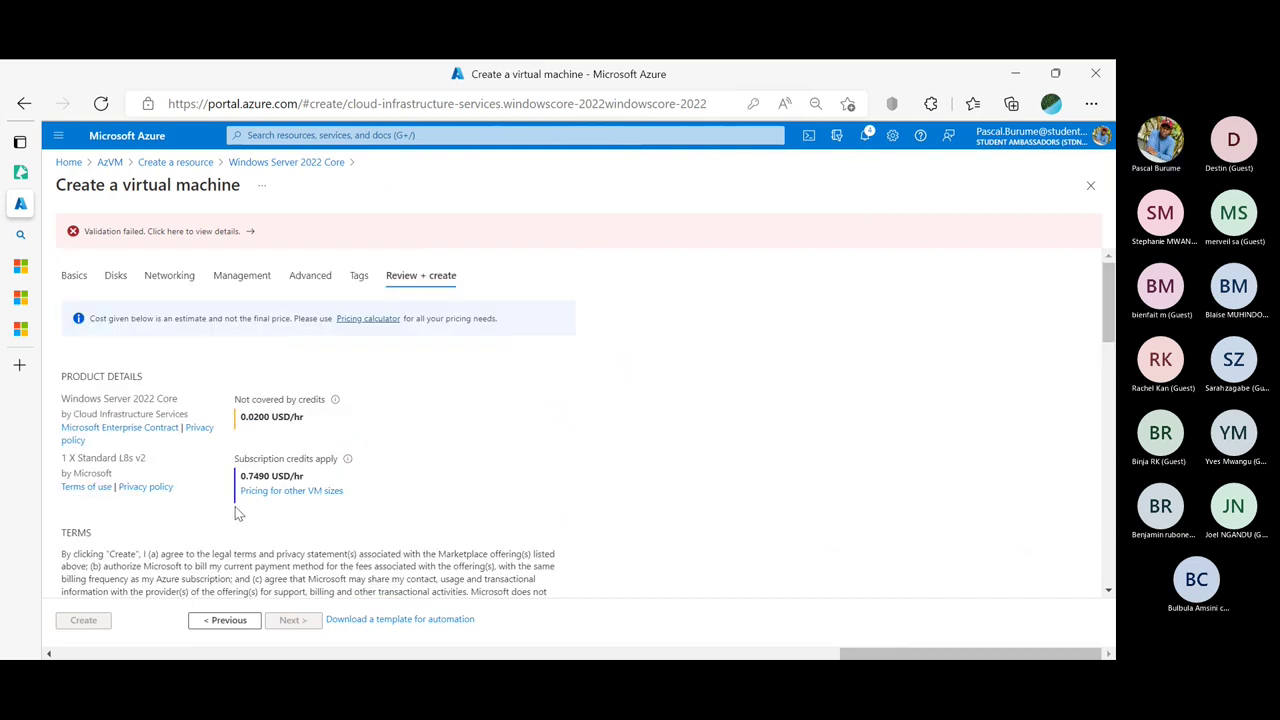
# Revisit the Advanced tab, return to Review + create, and dismiss the save-password prompt
pyautogui.click(314, 277)
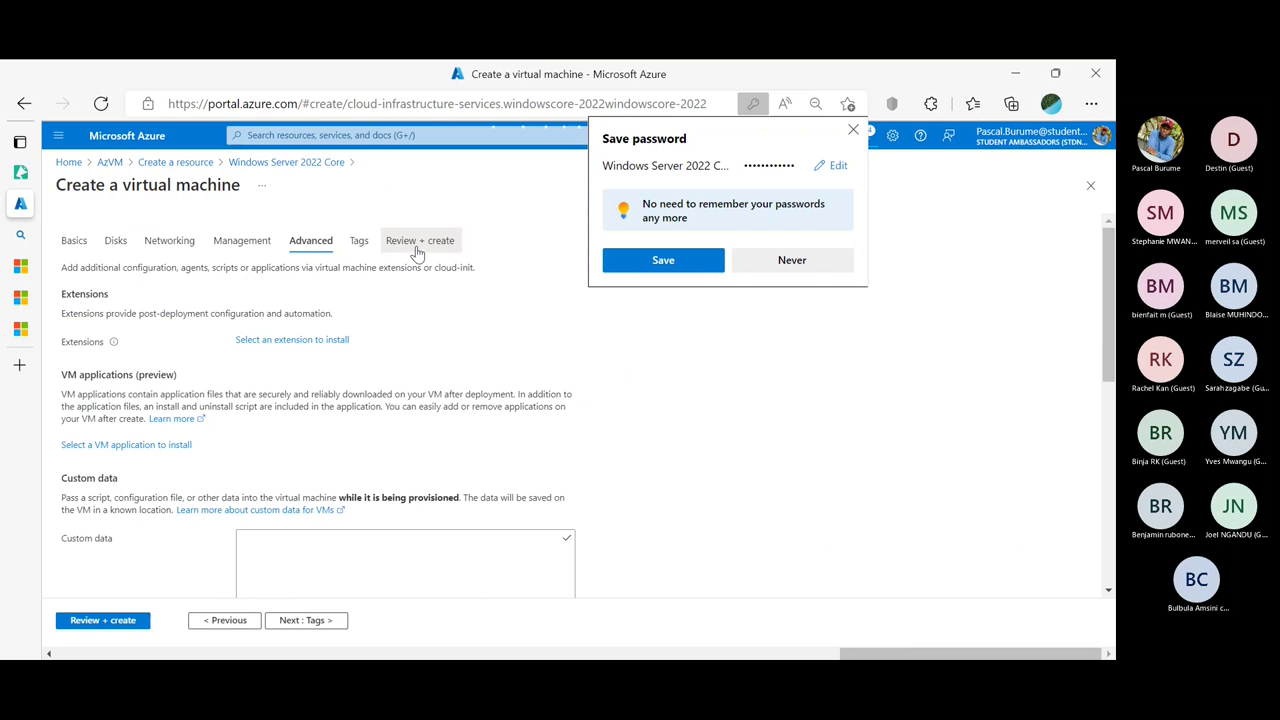
pyautogui.click(417, 246)
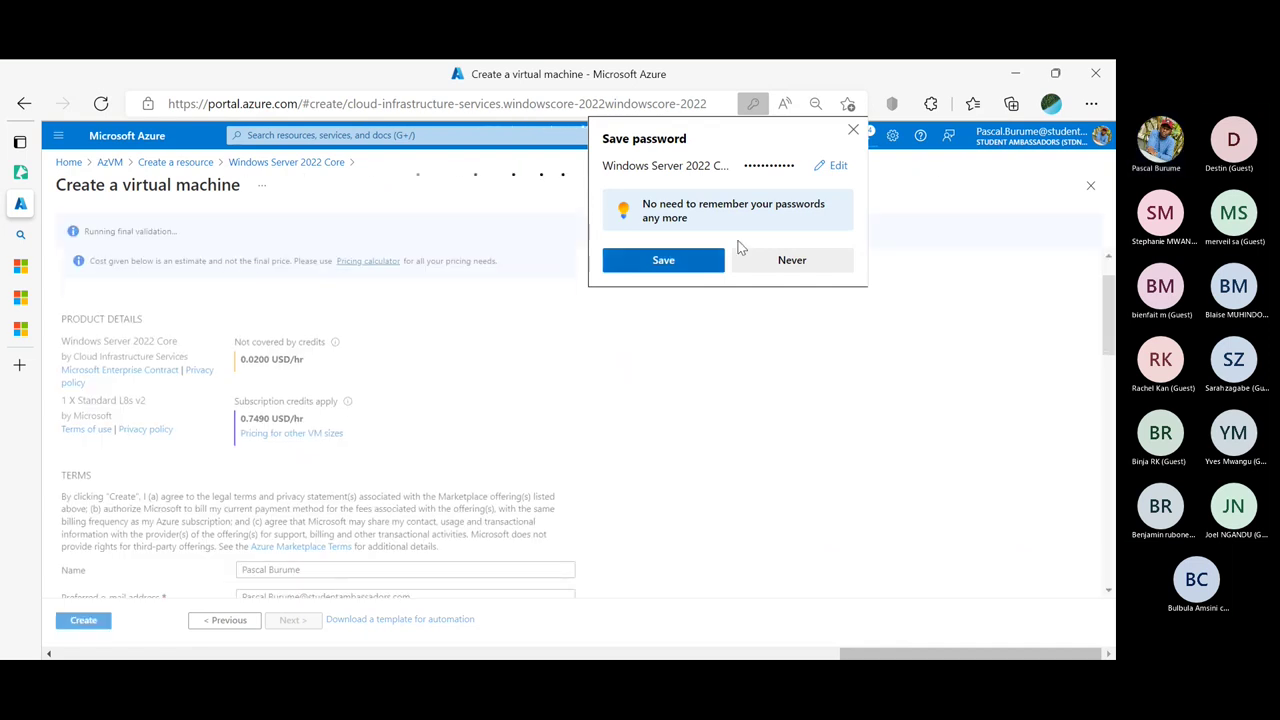
pyautogui.click(853, 130)
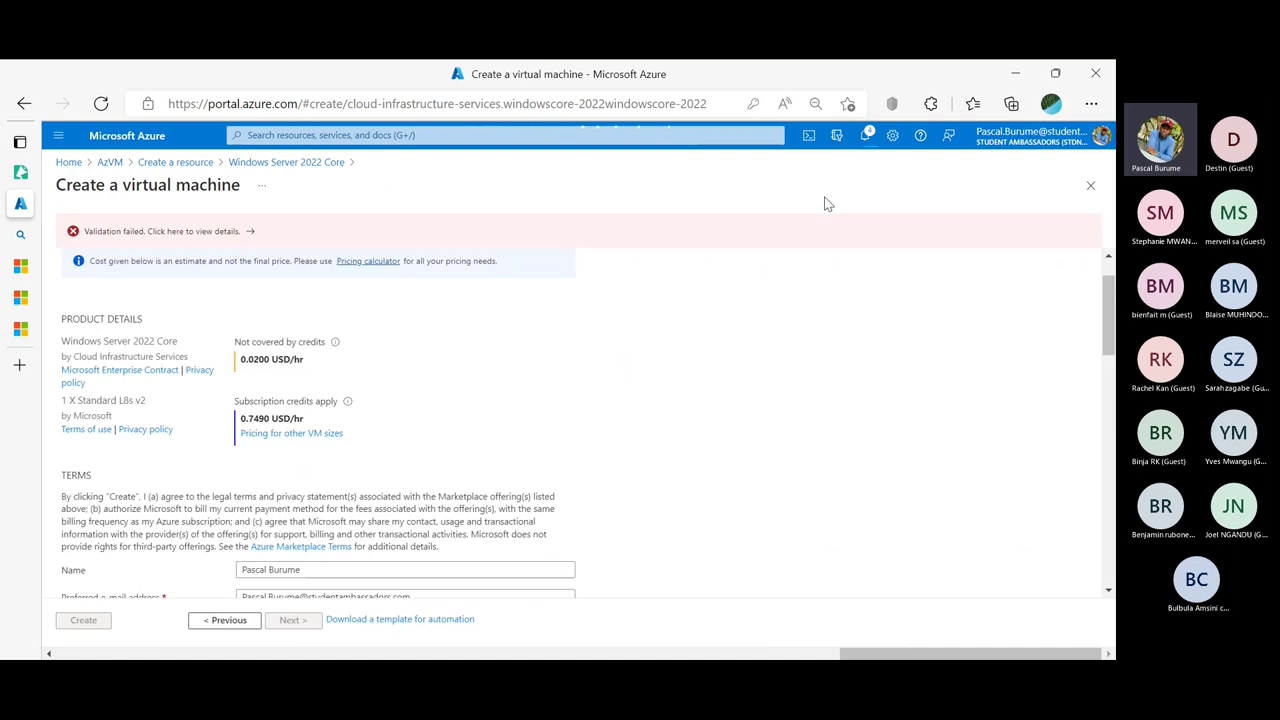
# Fill the preferred phone number from saved autofill info and recheck the summary
pyautogui.scroll(-3, 729, 343)
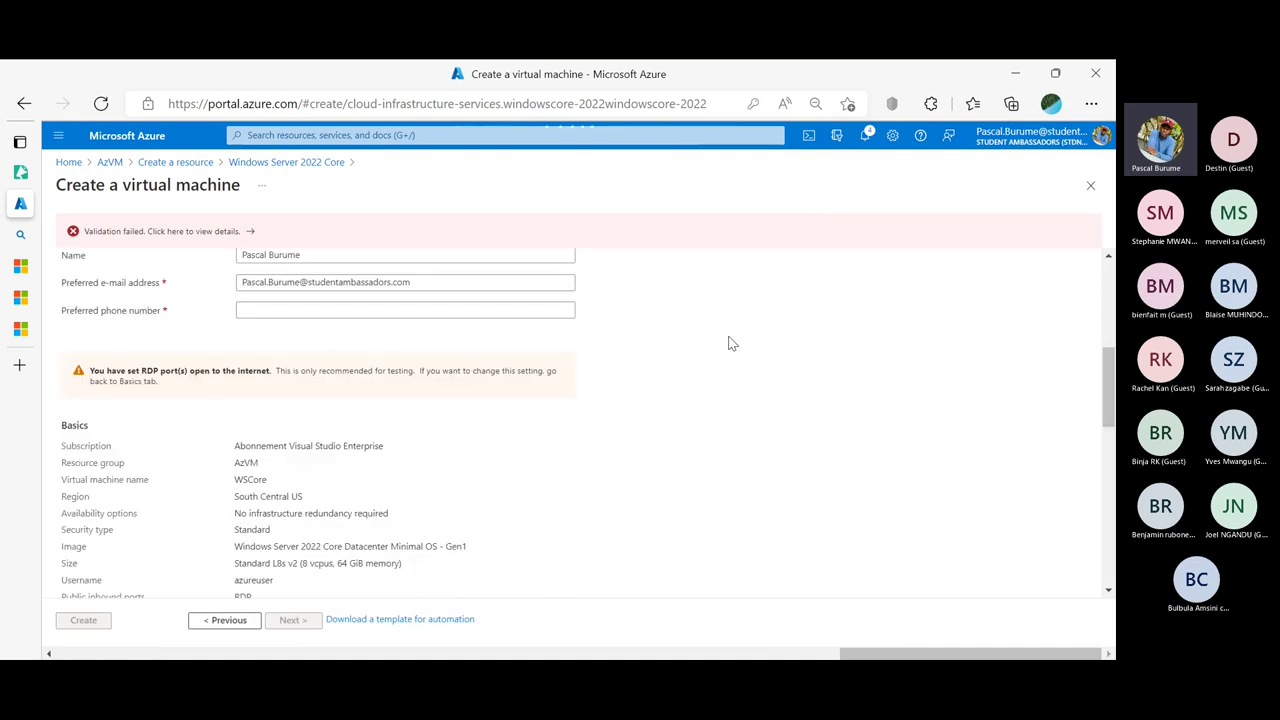
pyautogui.click(348, 307)
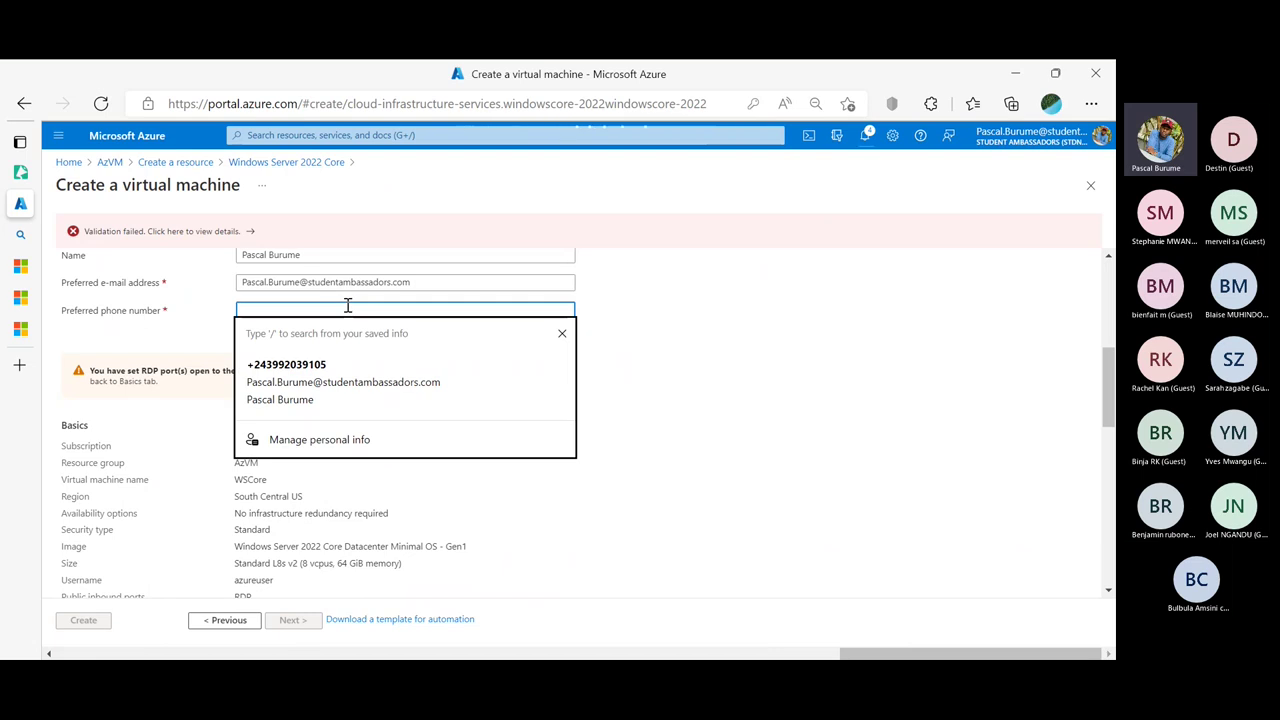
pyautogui.click(322, 364)
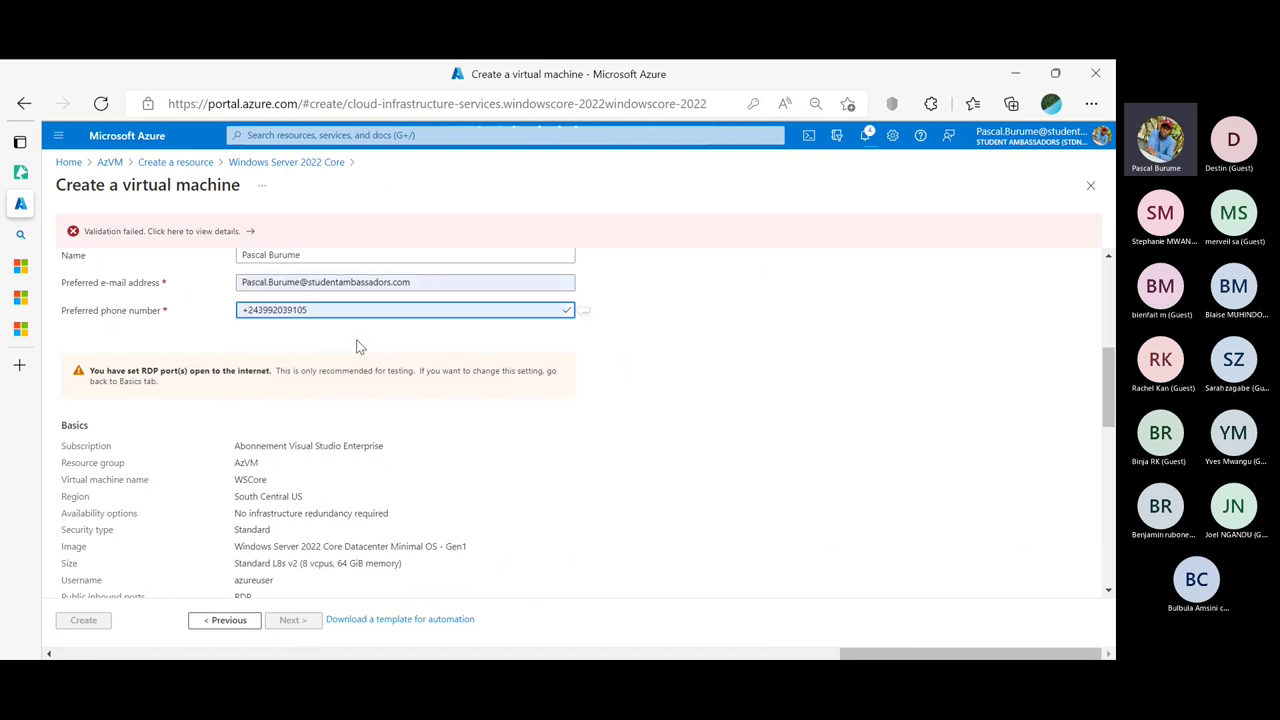
pyautogui.scroll(4, 360, 346)
pyautogui.scroll(-10, 363, 345)
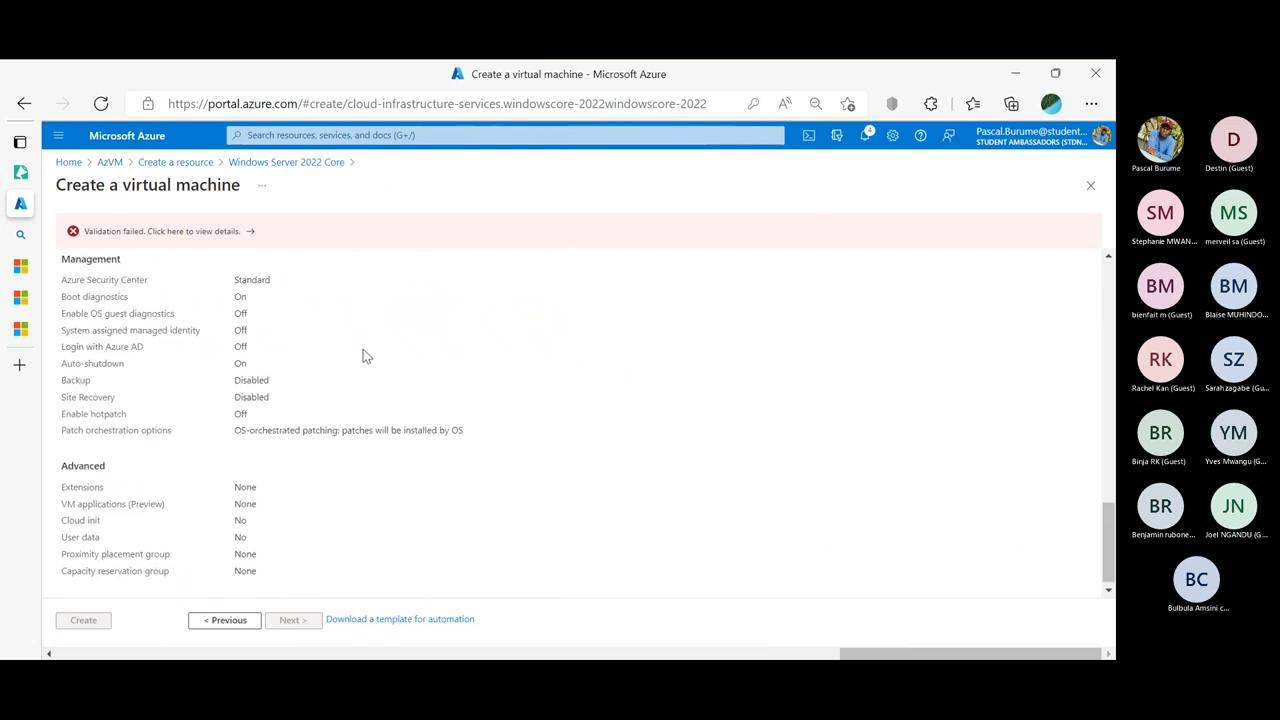
pyautogui.scroll(5, 365, 355)
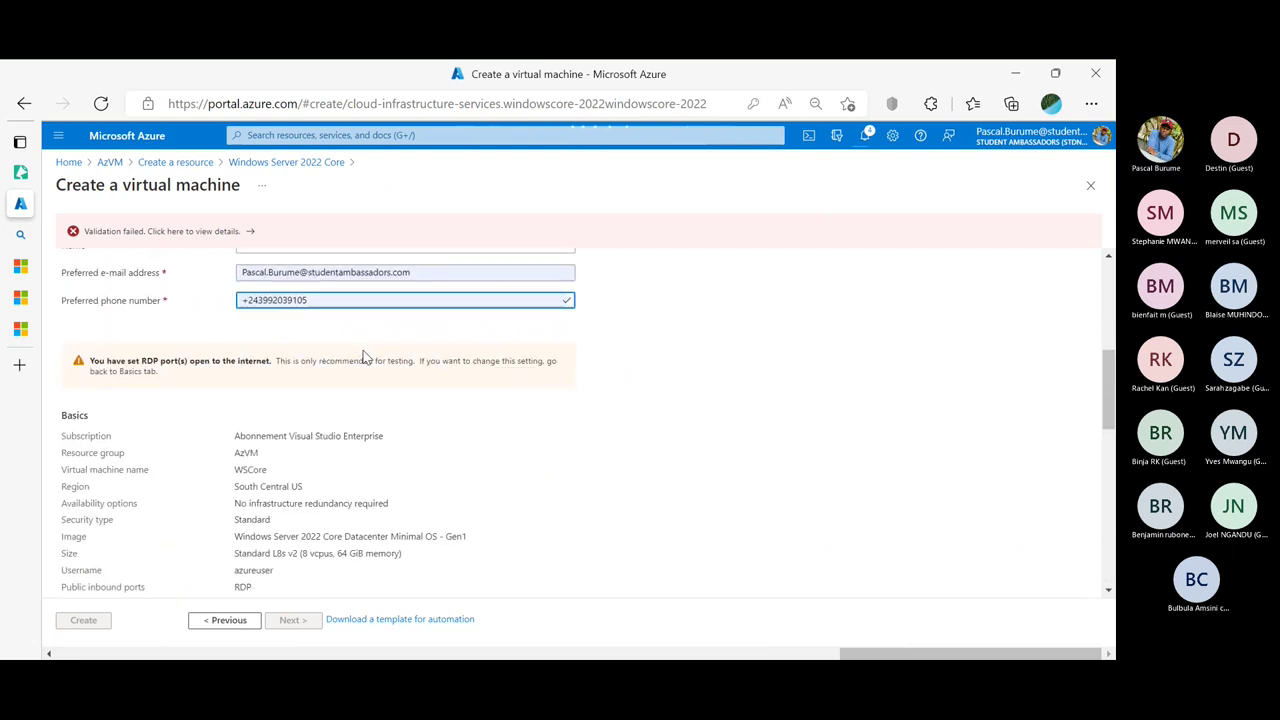
pyautogui.scroll(3, 372, 349)
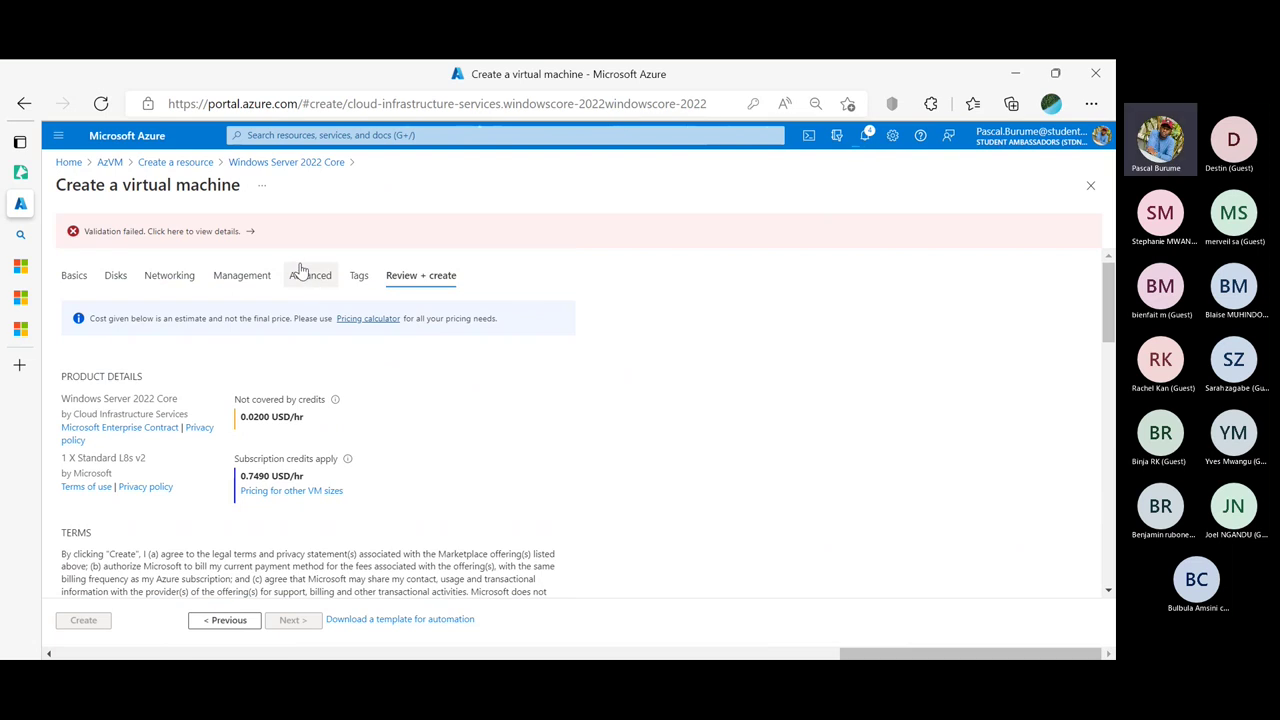
# Read the validation errors blaming an unsupported payment instrument, then go back to Tags
pyautogui.click(247, 237)
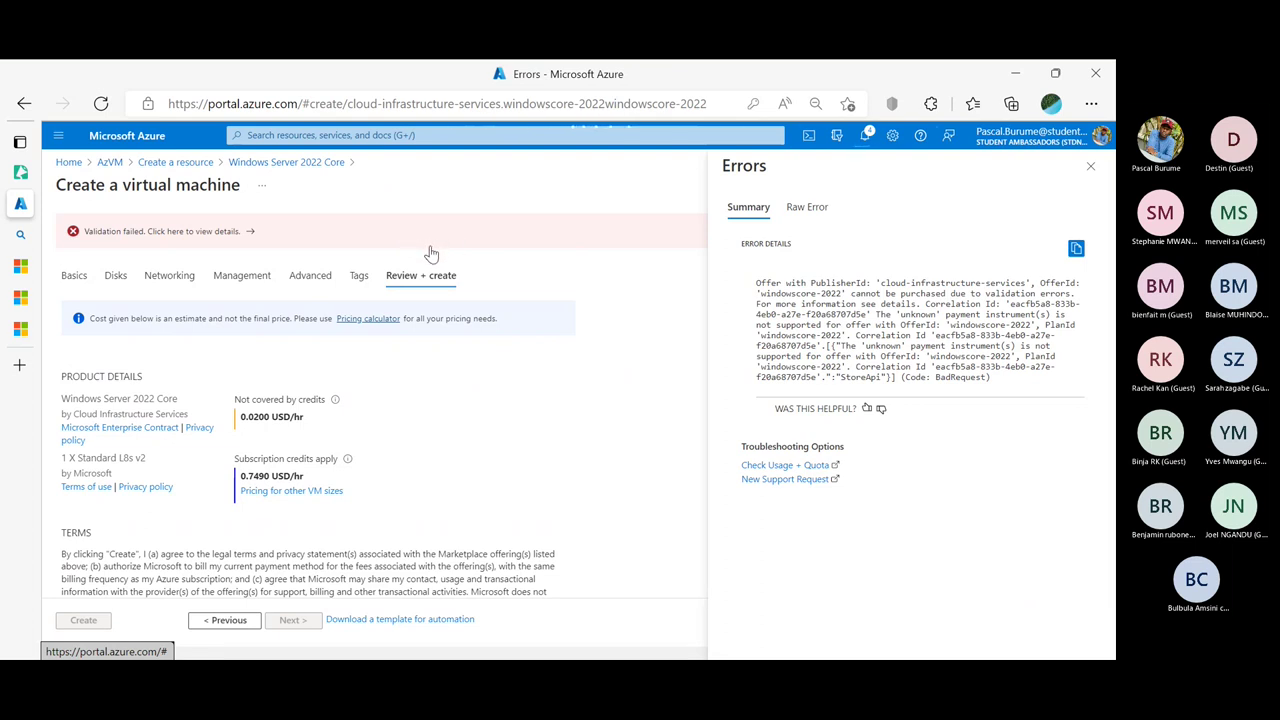
pyautogui.scroll(-10, 432, 254)
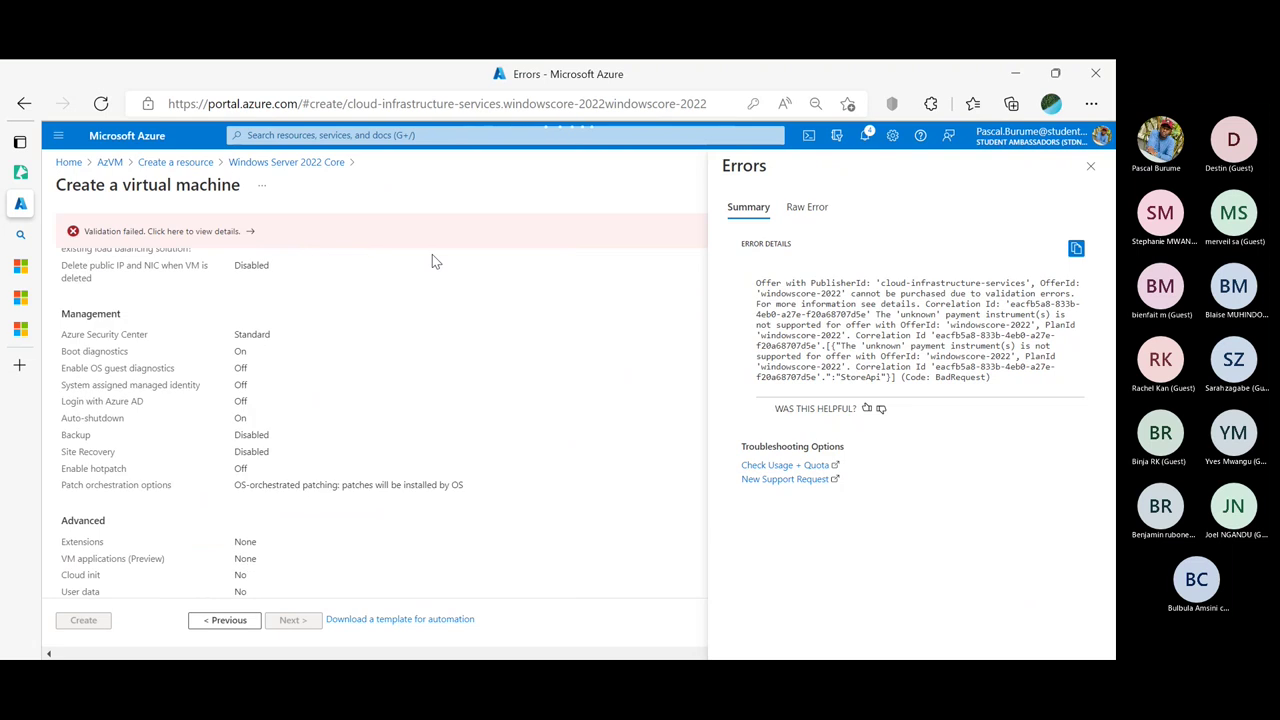
pyautogui.scroll(-1, 432, 261)
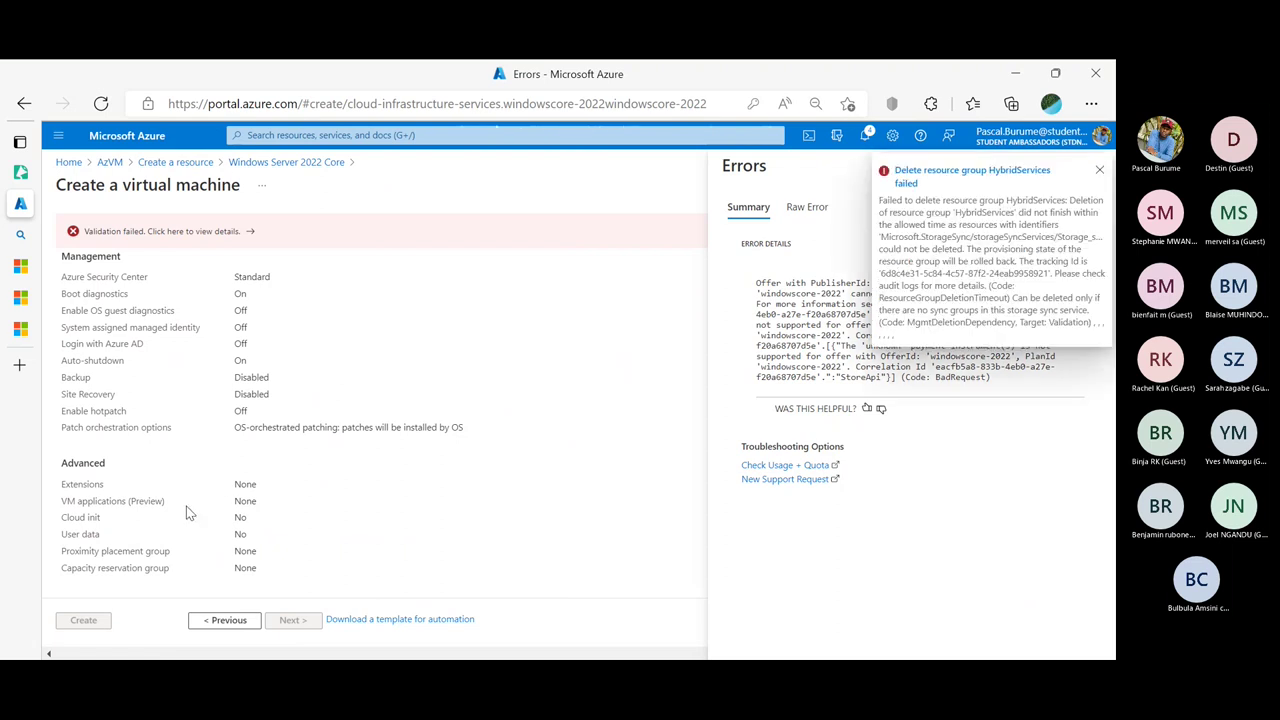
pyautogui.click(226, 620)
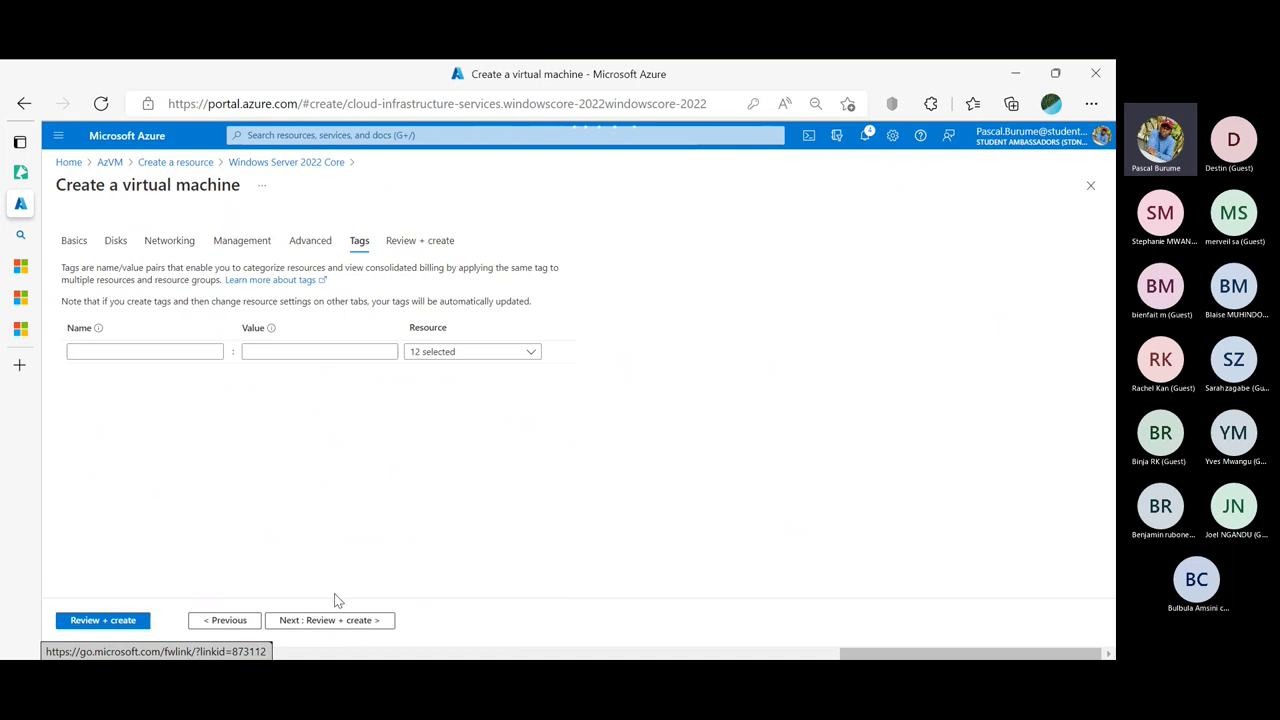
# Move from Tags to Review + create and let validation run, which fails again
pyautogui.click(331, 624)
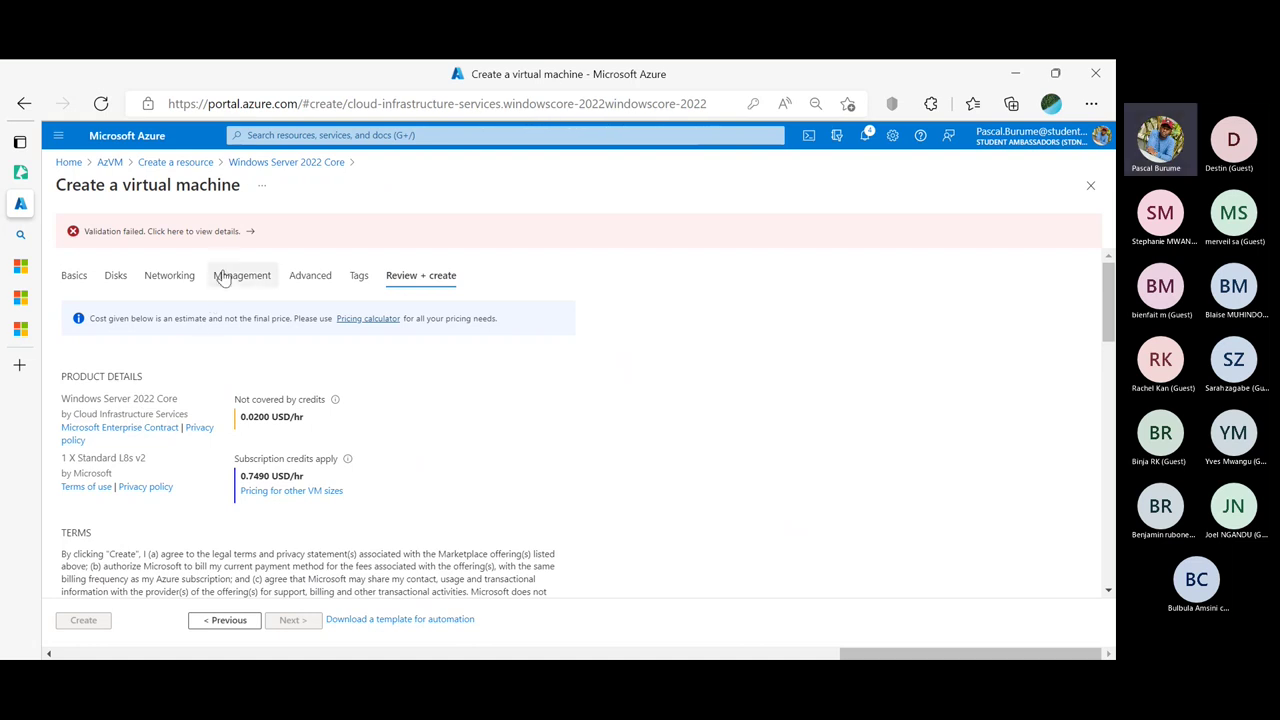
# Back on Create a resource, search the marketplace for 'Windows Server 2022' without 'Core'
pyautogui.click(183, 164)
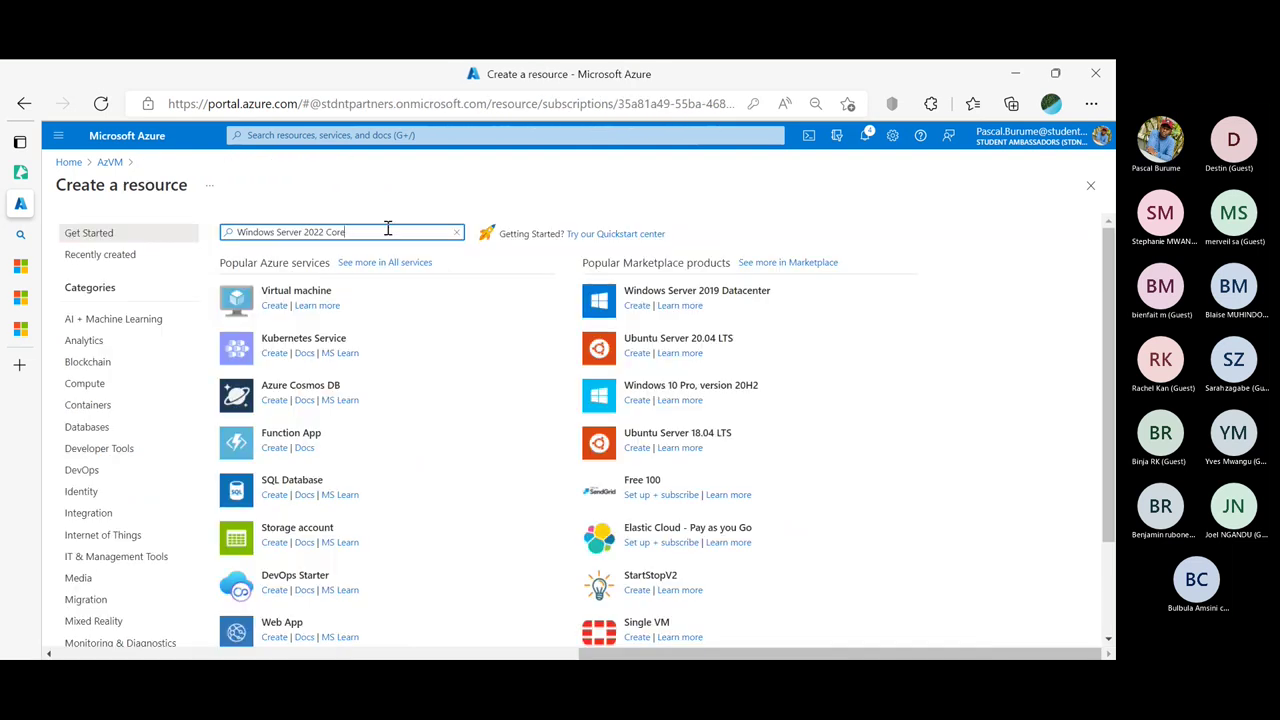
pyautogui.press('BackSpace')
pyautogui.press('BackSpace')
pyautogui.press('BackSpace')
pyautogui.press('BackSpace')
pyautogui.press('BackSpace')
pyautogui.press('Return')
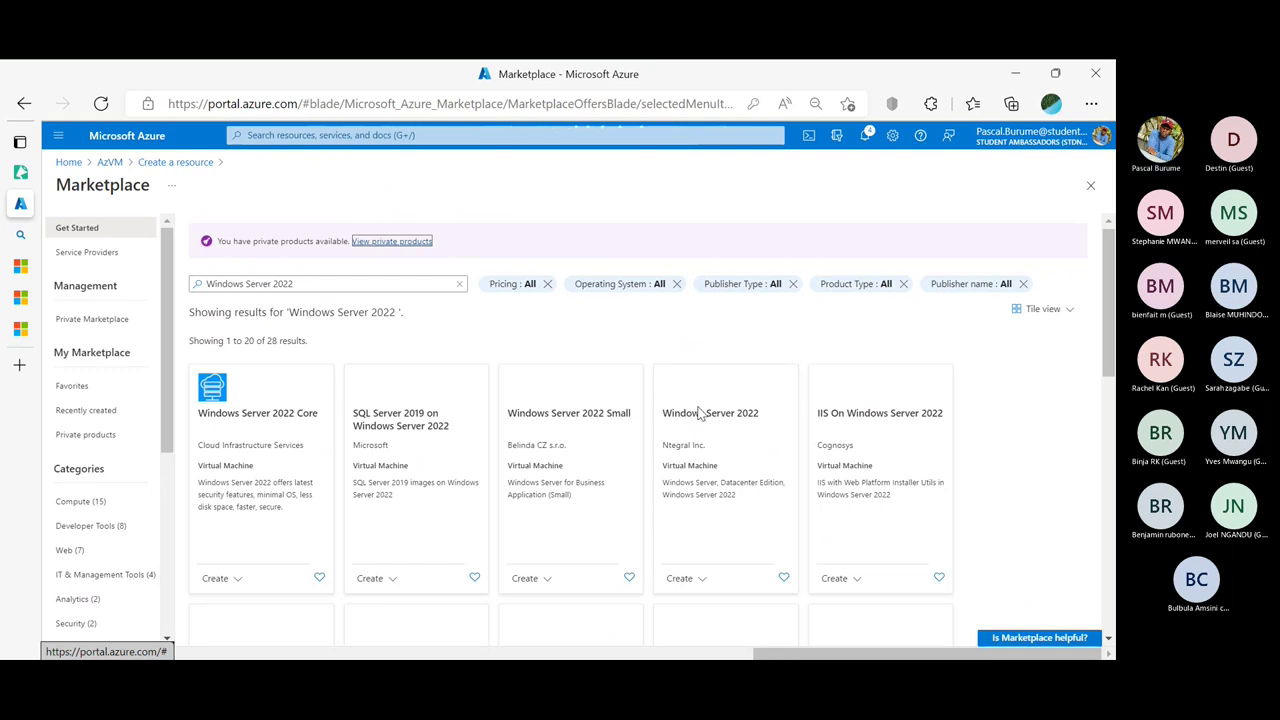
# Start a new VM from Ntegral's Windows Server 2022 - Gen2 plan
pyautogui.click(701, 580)
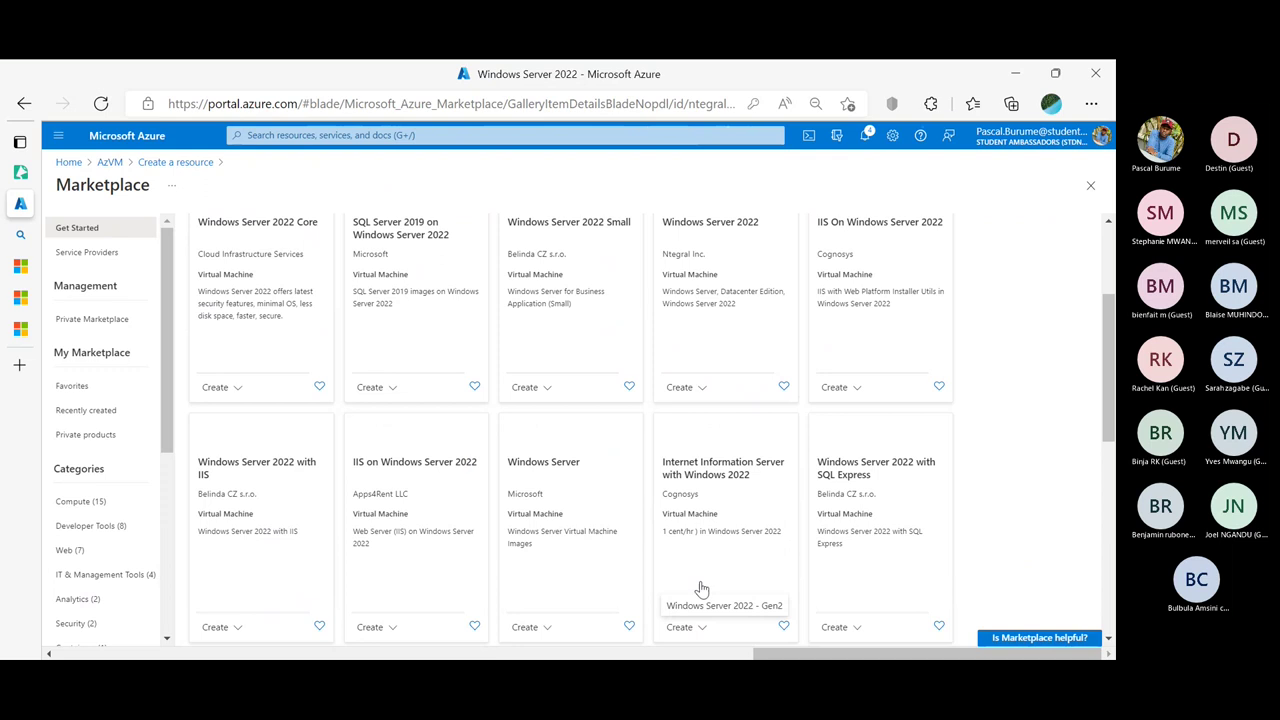
pyautogui.click(703, 603)
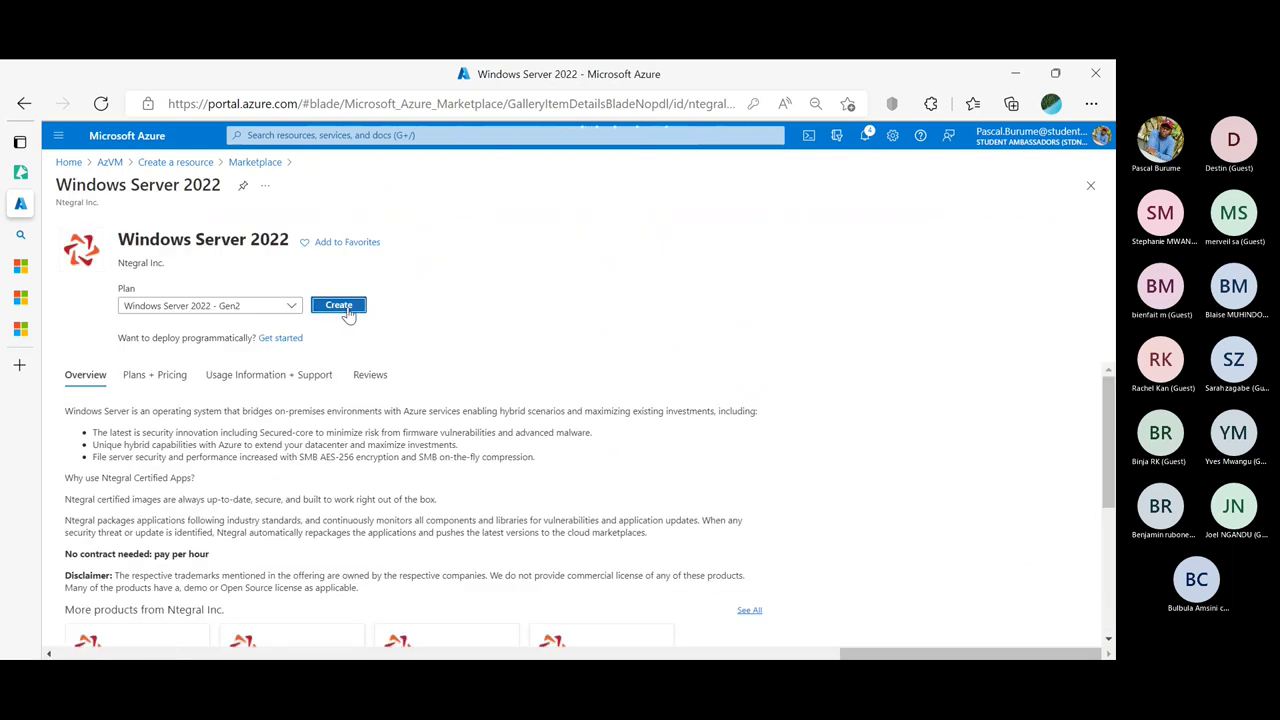
pyautogui.scroll(-3, 343, 523)
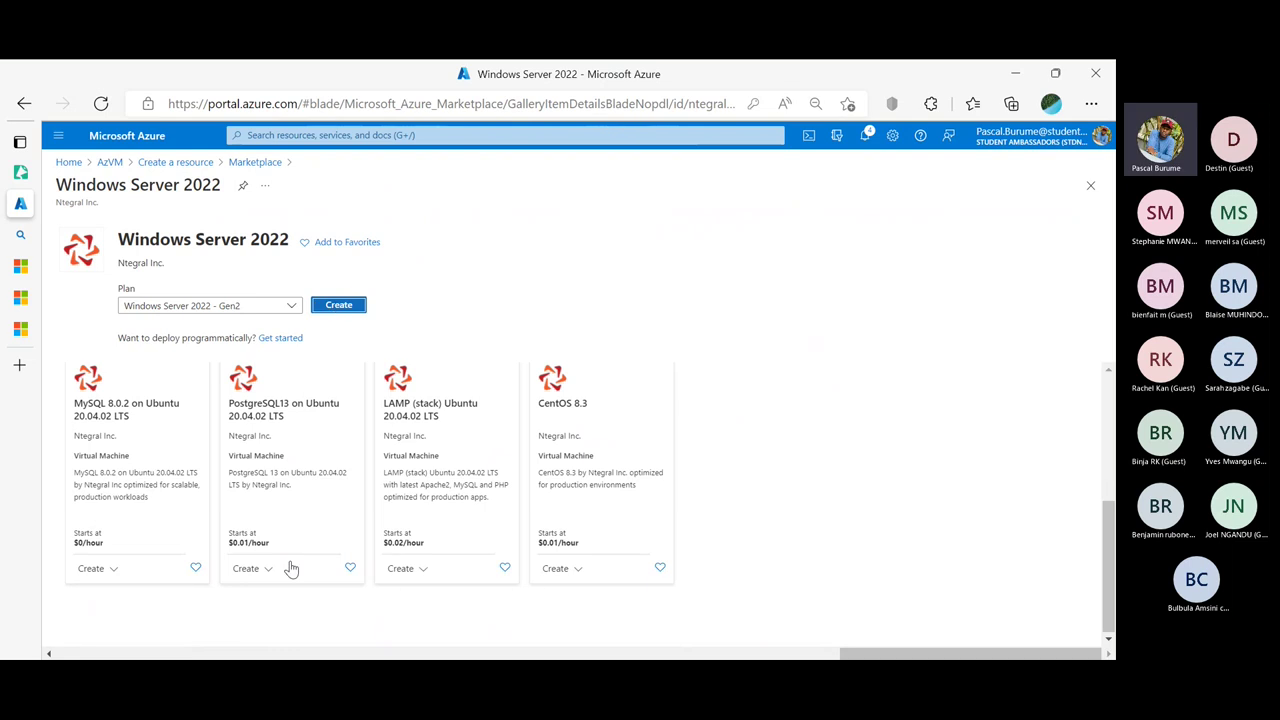
pyautogui.scroll(3, 291, 568)
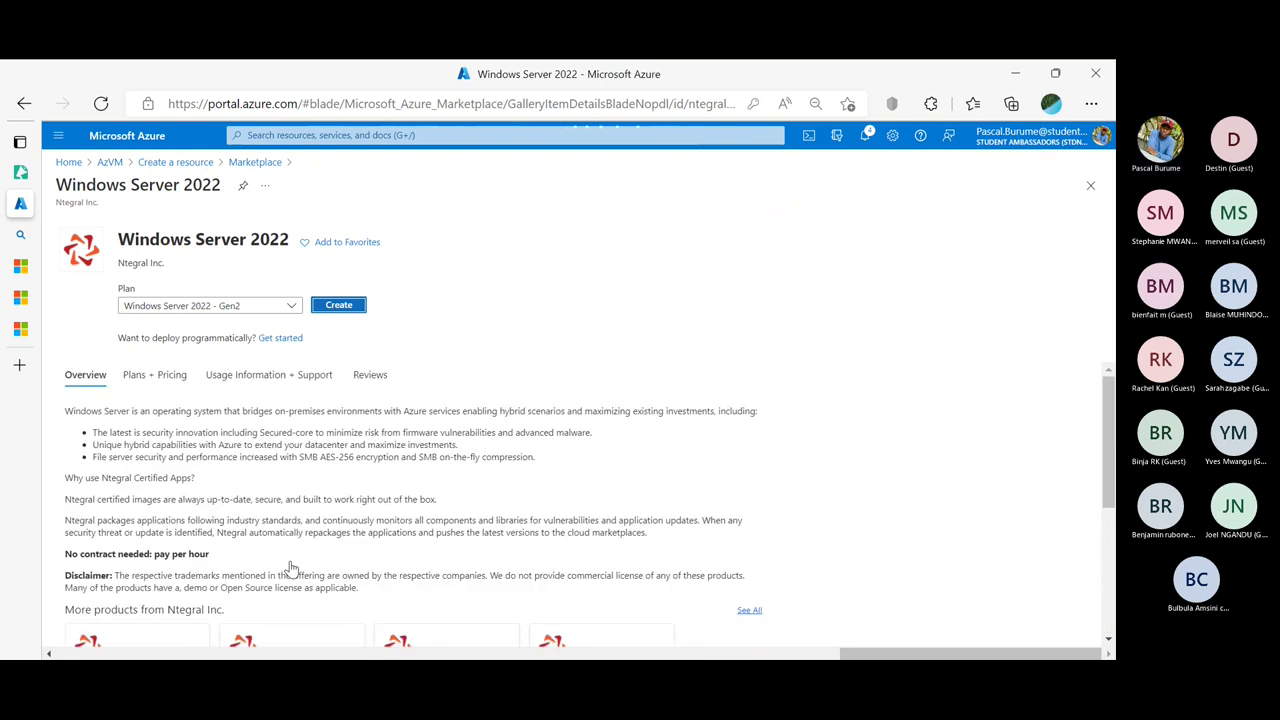
pyautogui.scroll(-3, 291, 568)
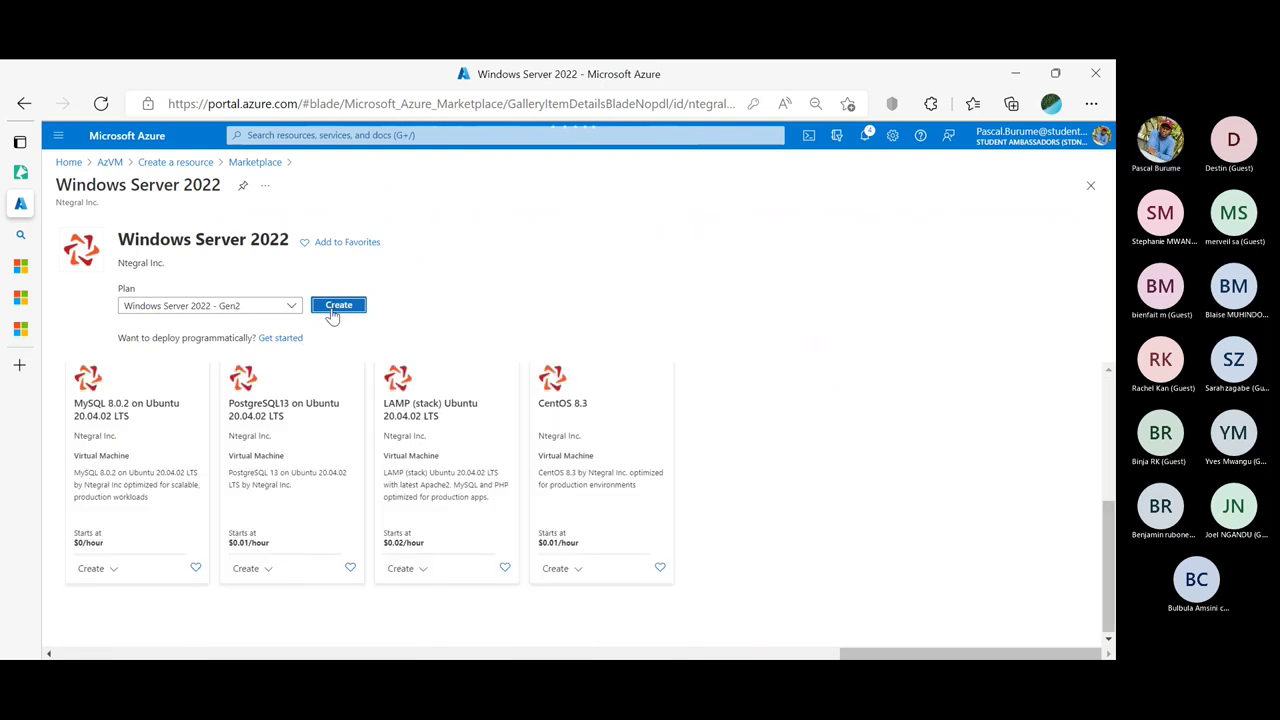
pyautogui.click(333, 305)
pyautogui.scroll(3, 271, 386)
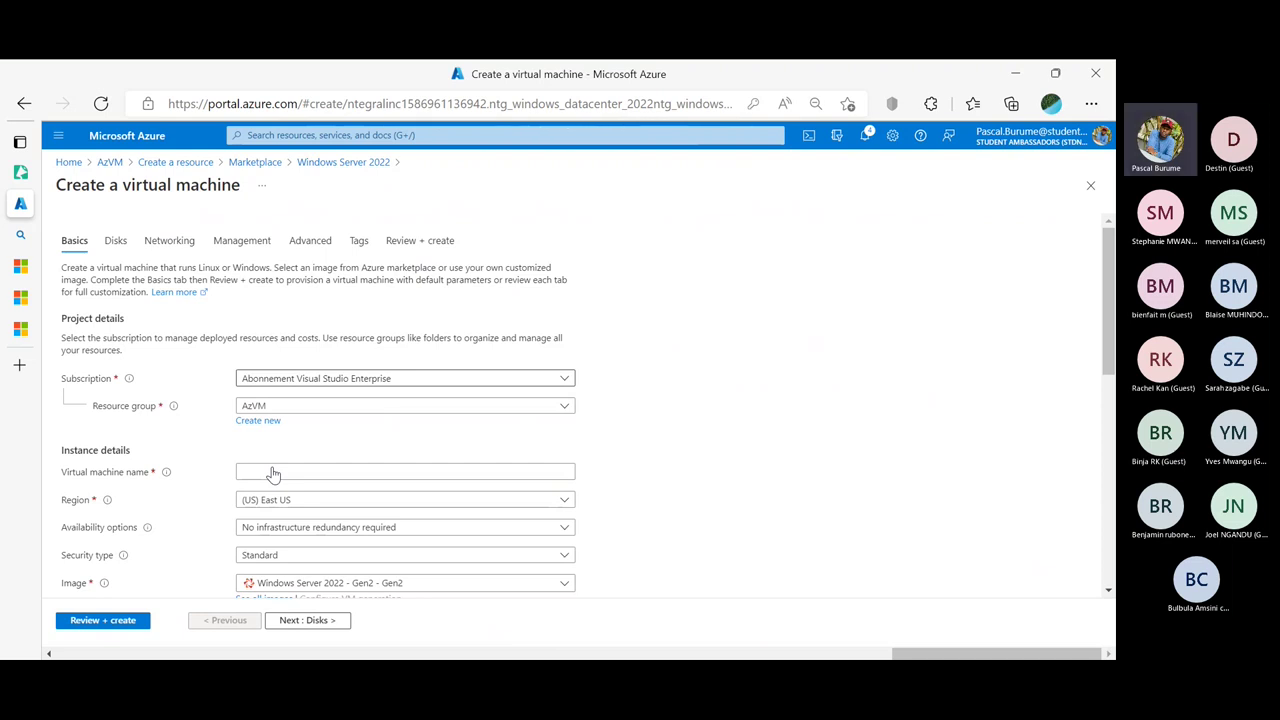
# Enter 'WS20' as the virtual machine name and make it an Azure Spot instance
pyautogui.scroll(-3, 435, 458)
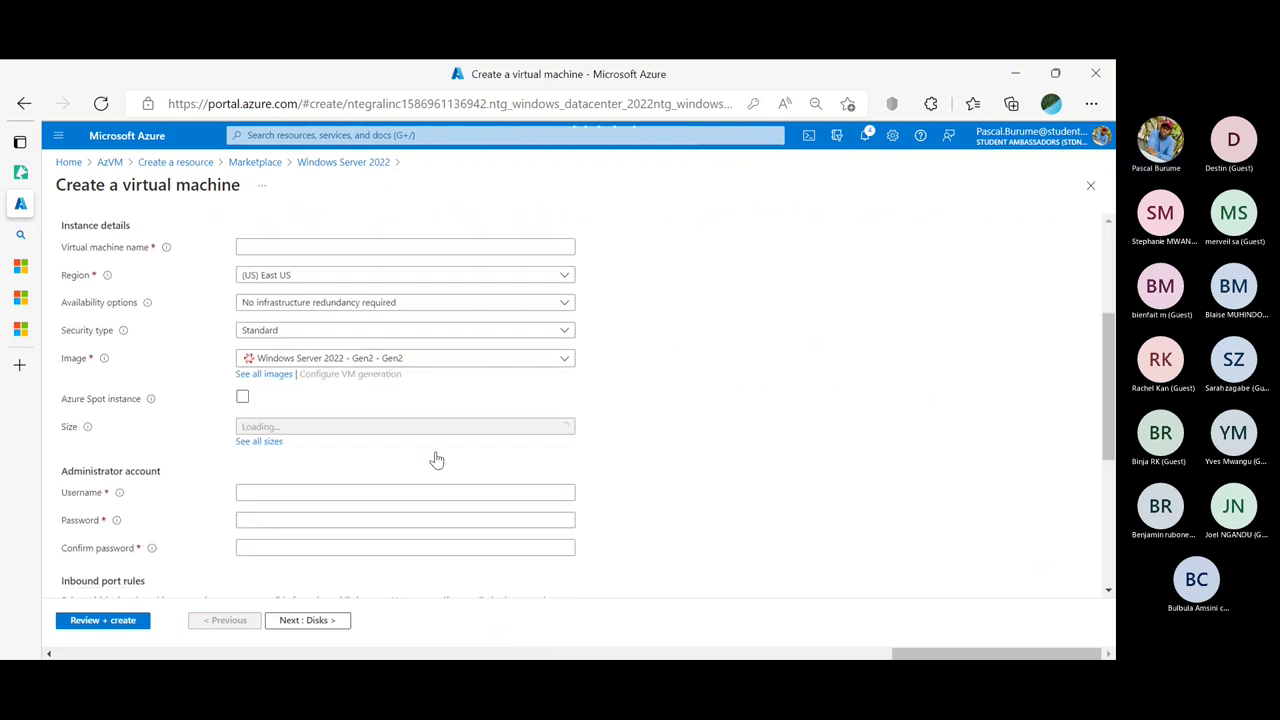
pyautogui.scroll(-4, 549, 320)
pyautogui.scroll(3, 550, 318)
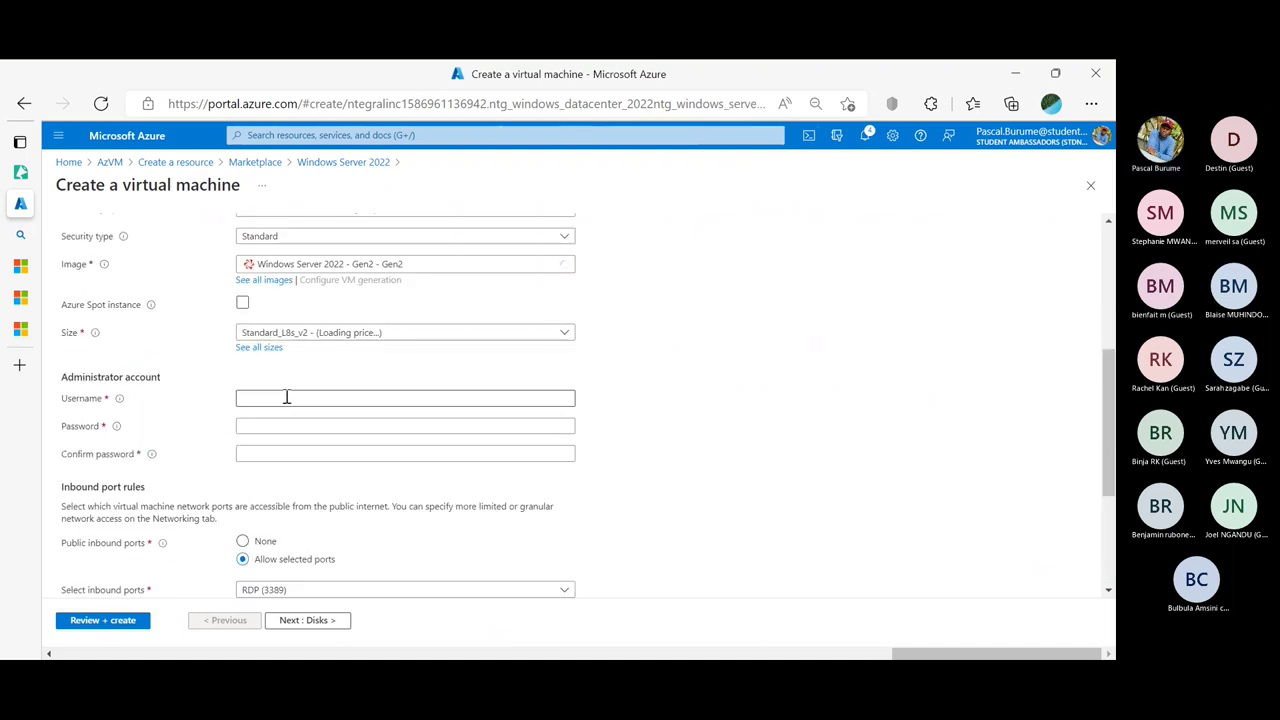
pyautogui.click(286, 397)
pyautogui.scroll(1, 272, 318)
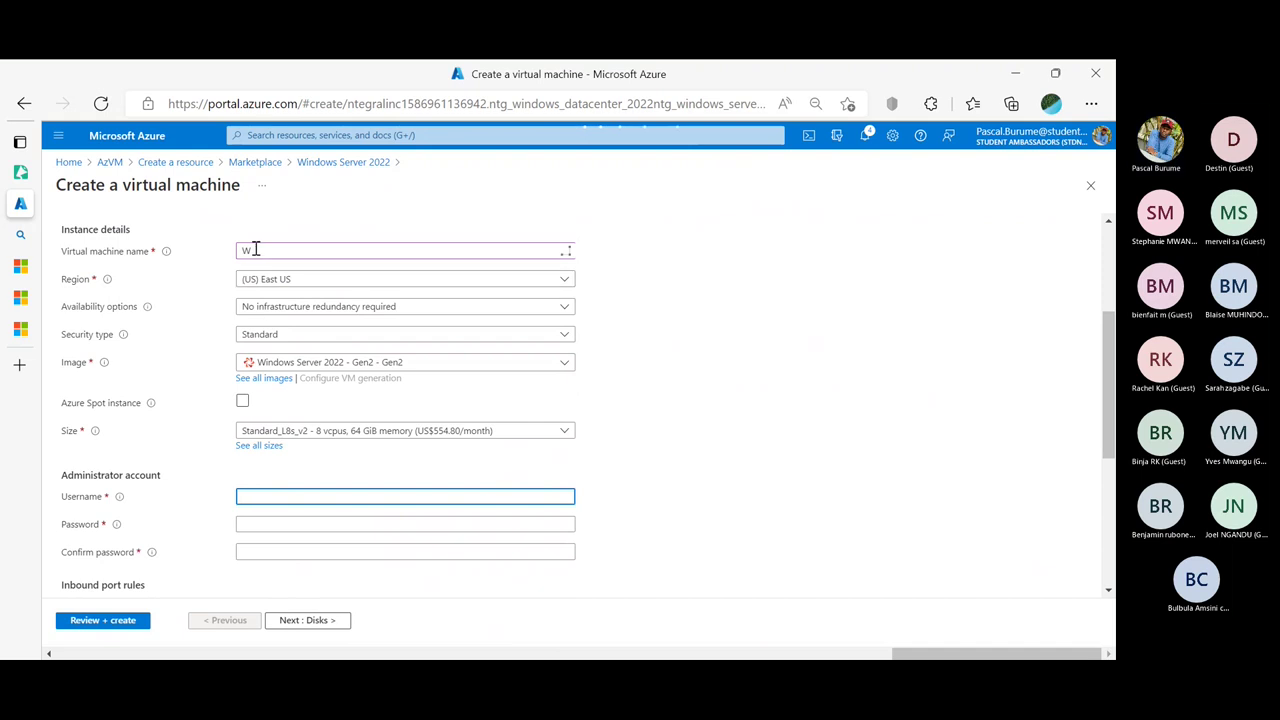
pyautogui.click(255, 250)
pyautogui.write('WS')
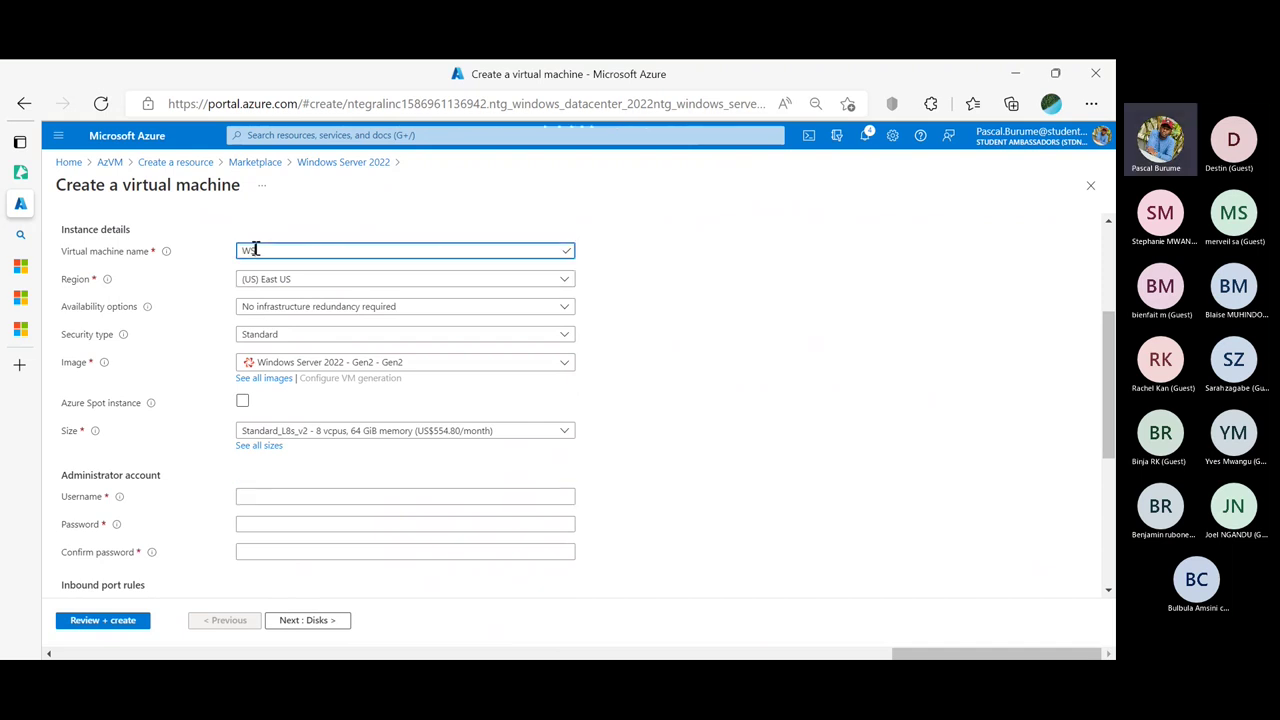
pyautogui.write('20')
pyautogui.scroll(-1, 255, 250)
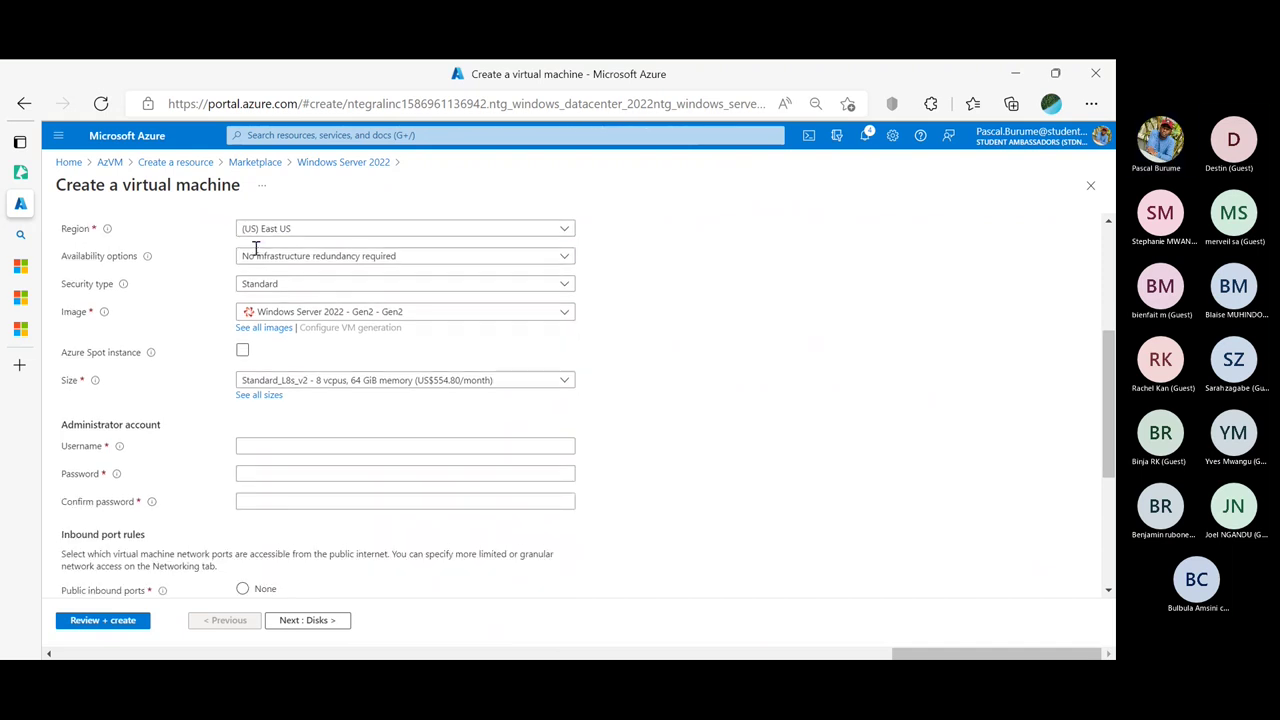
pyautogui.click(243, 347)
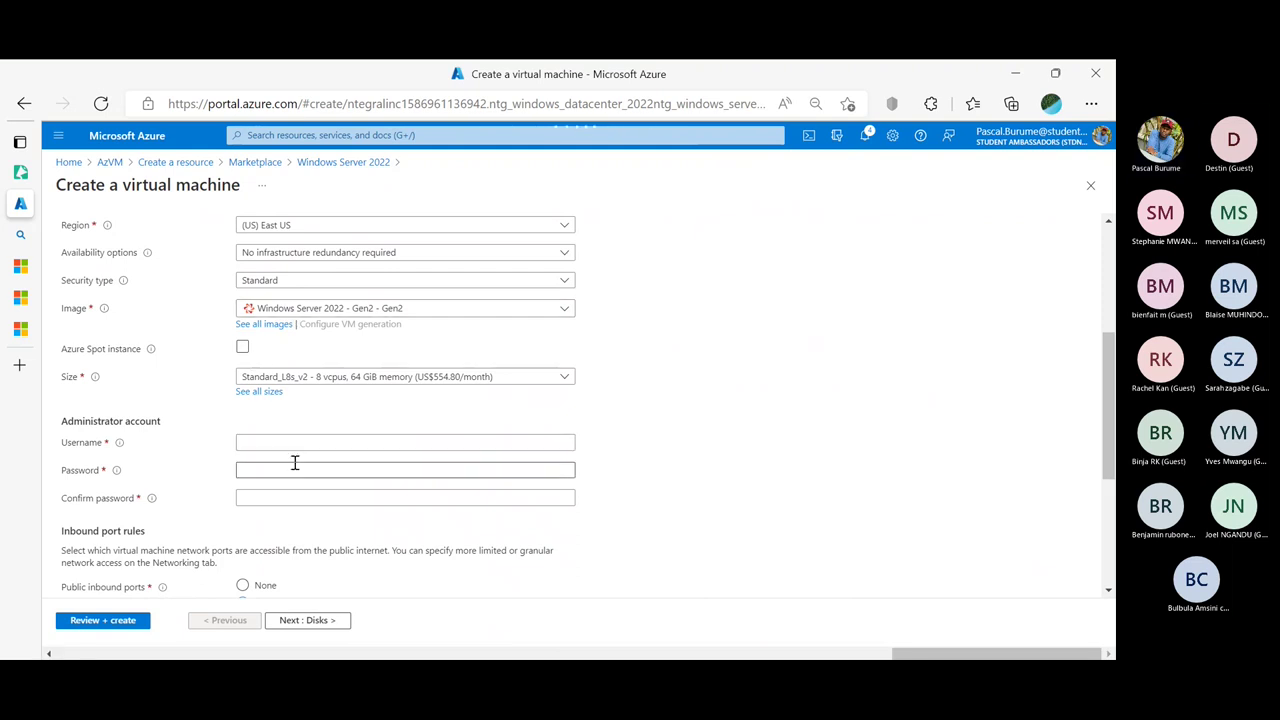
pyautogui.scroll(-1, 295, 463)
# Set administrator username 'azureuser' with a matching password, then run Review + create validation
pyautogui.click(309, 398)
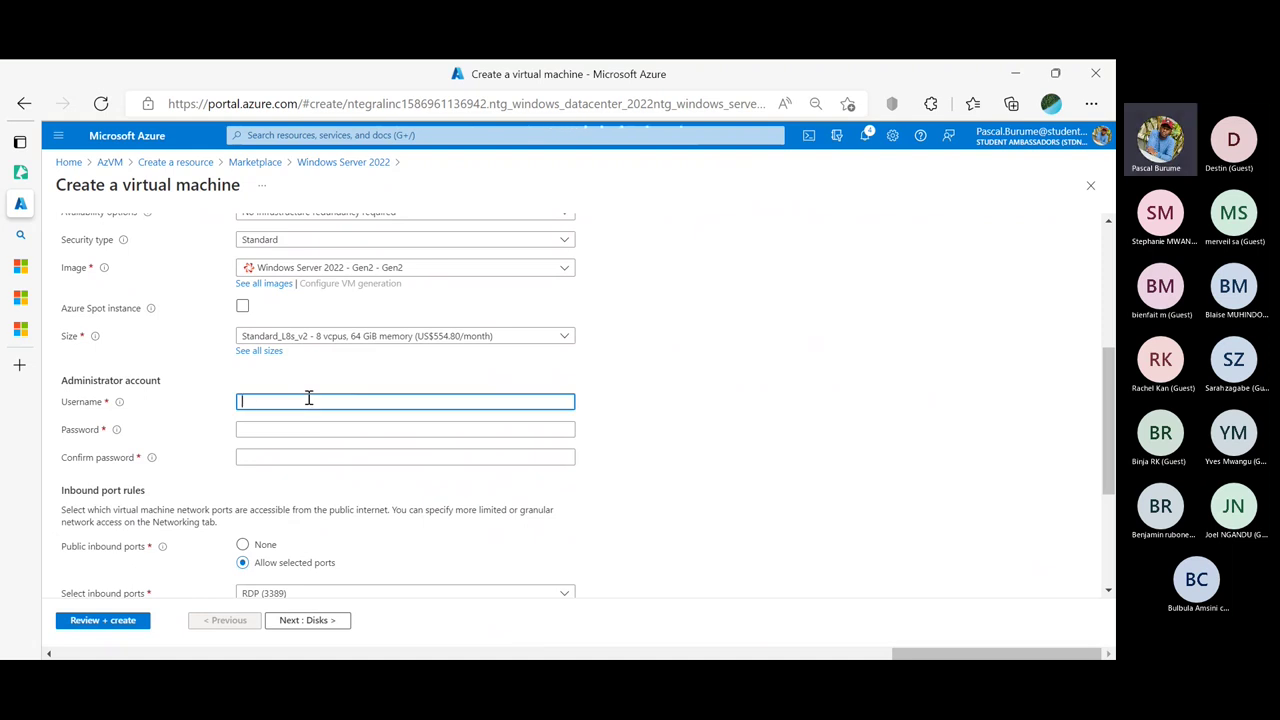
pyautogui.write('azures')
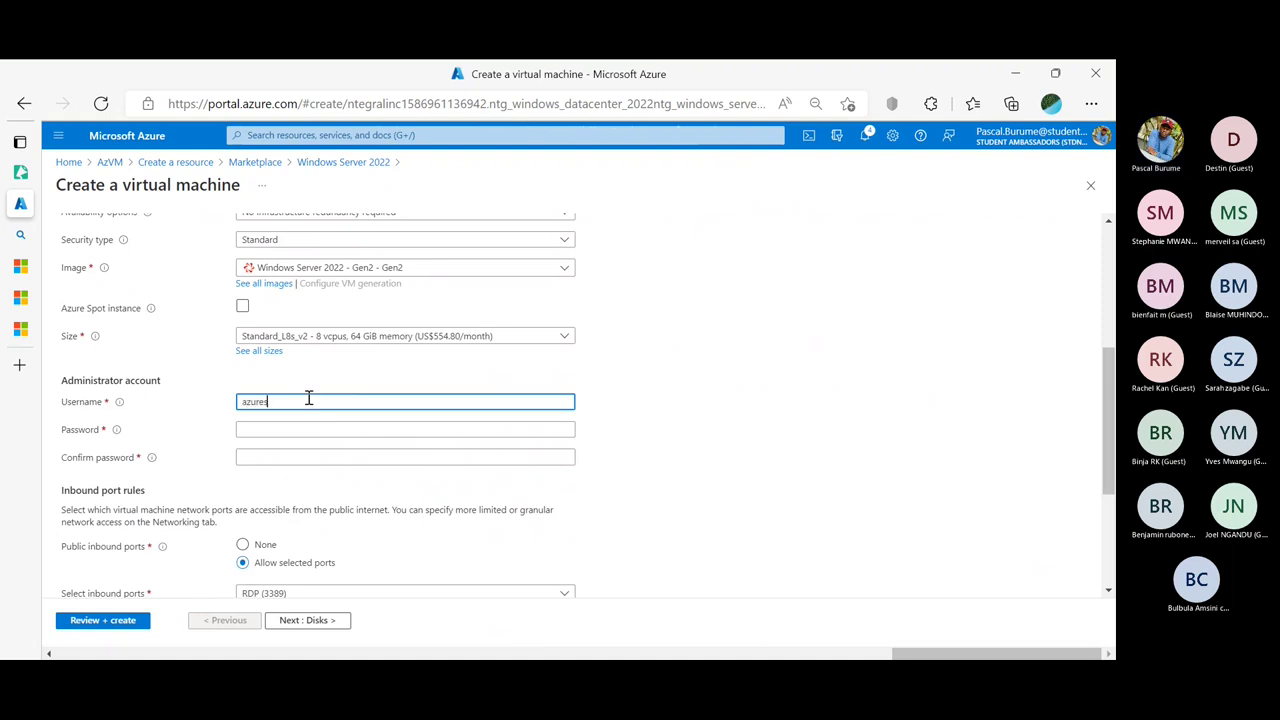
pyautogui.press('BackSpace')
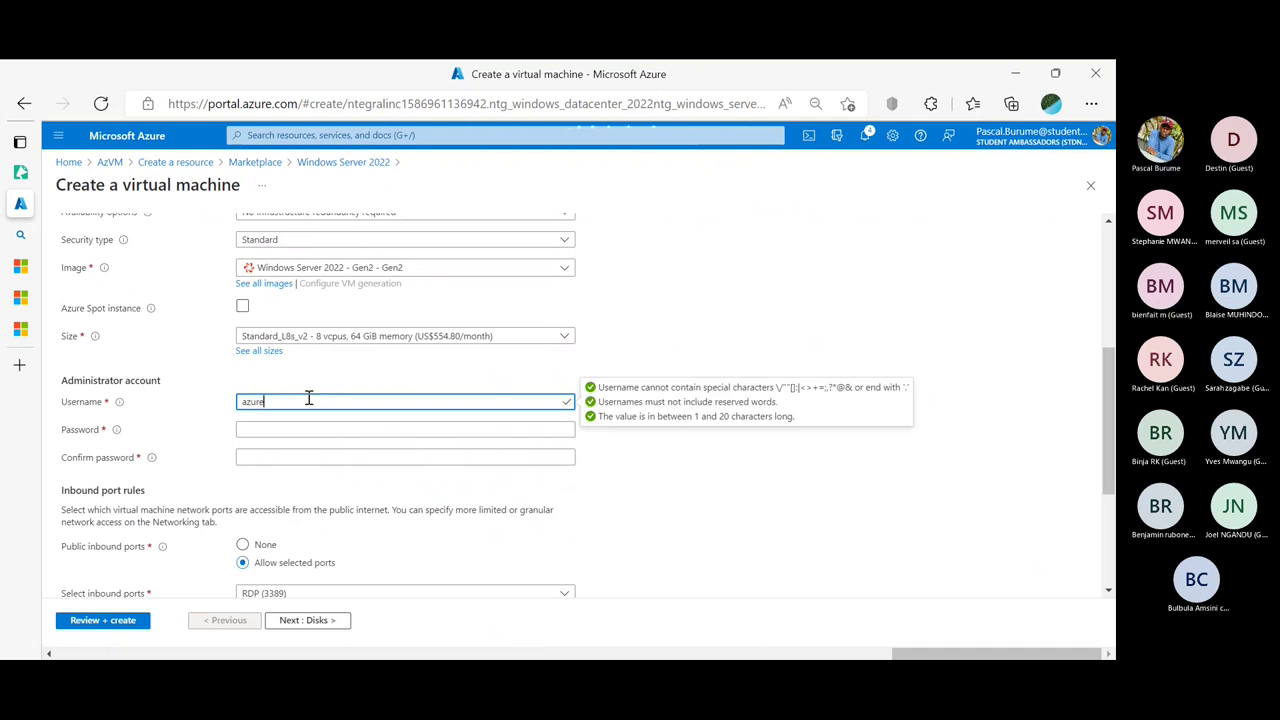
pyautogui.write('user')
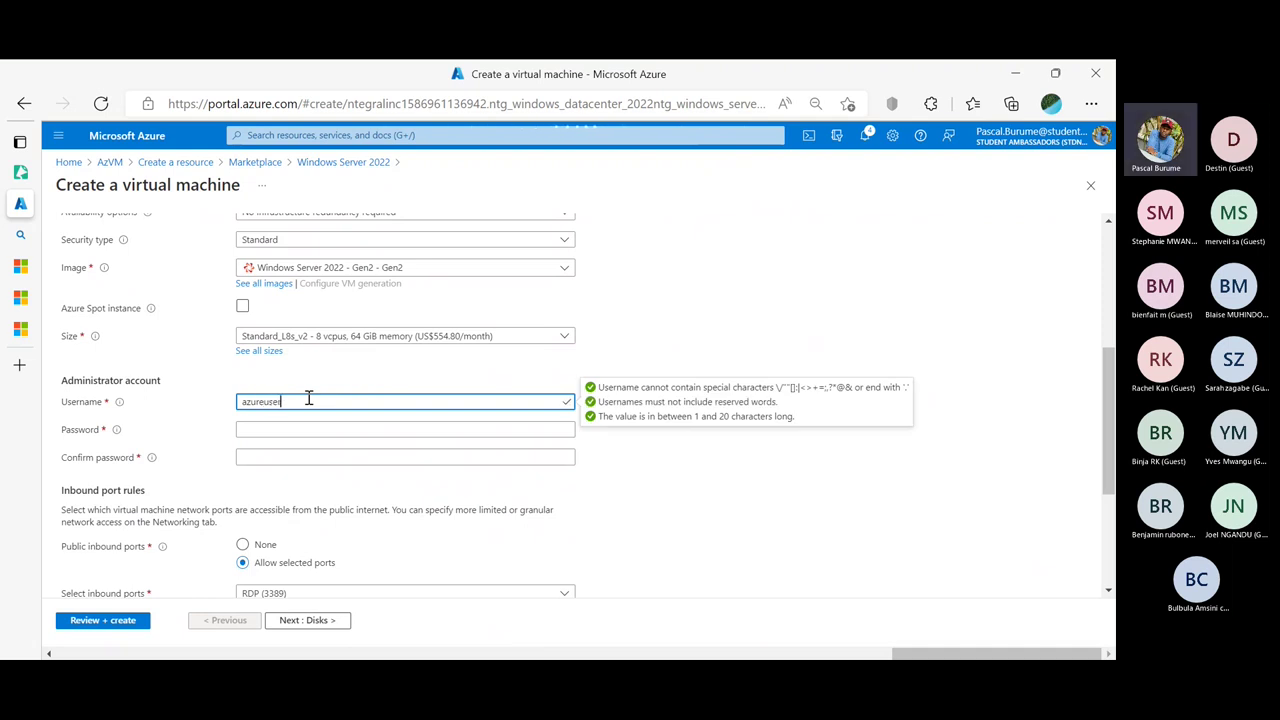
pyautogui.press('Tab')
pyautogui.write('*********')
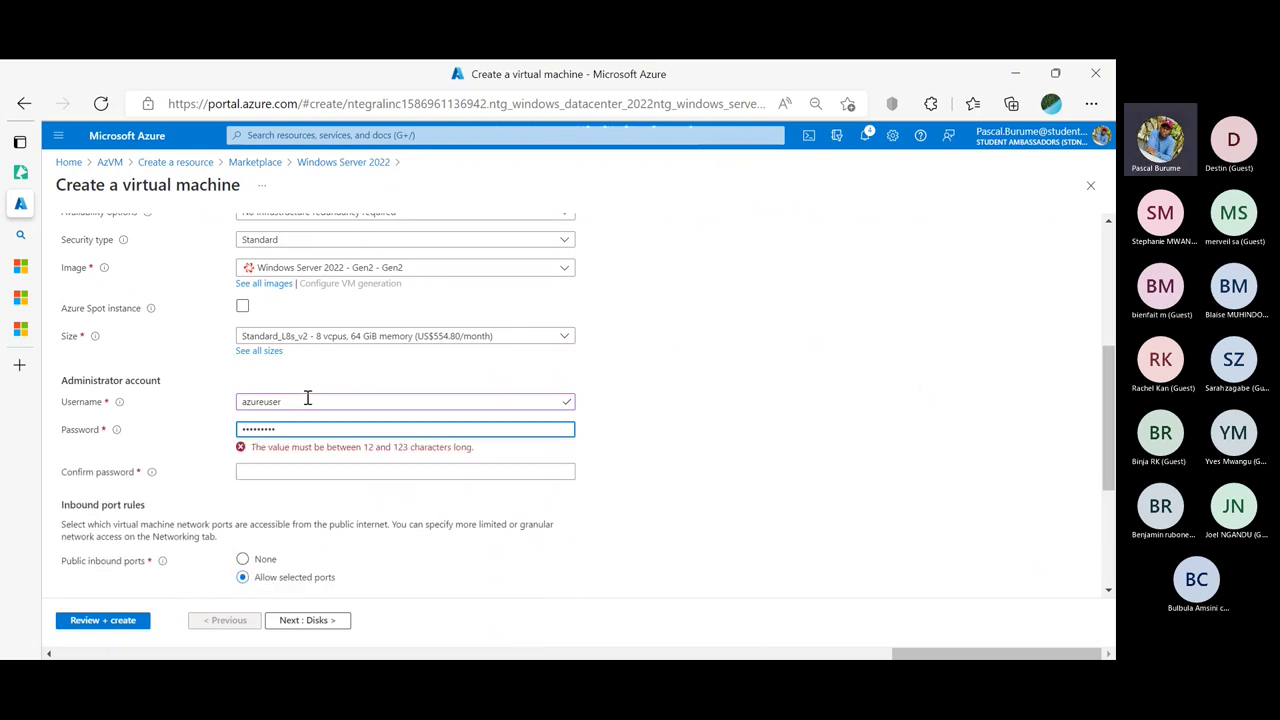
pyautogui.write('***')
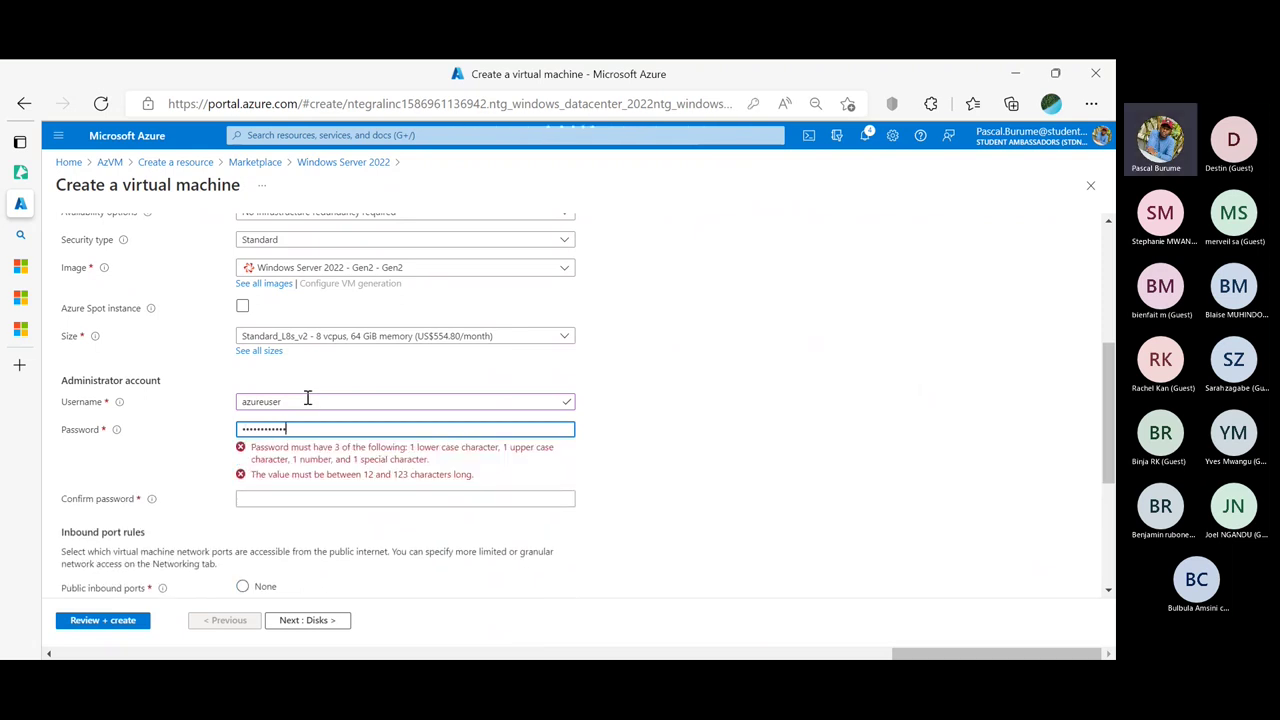
pyautogui.press('Tab')
pyautogui.write('************')
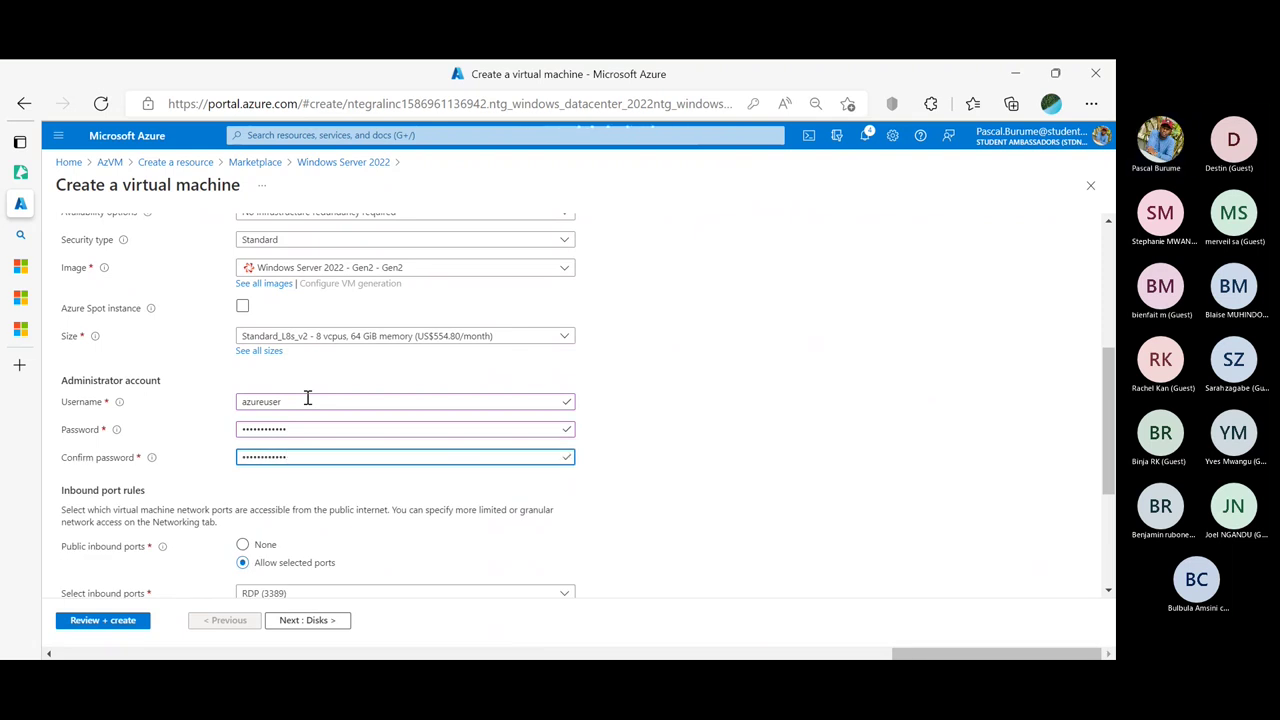
pyautogui.scroll(-3, 307, 398)
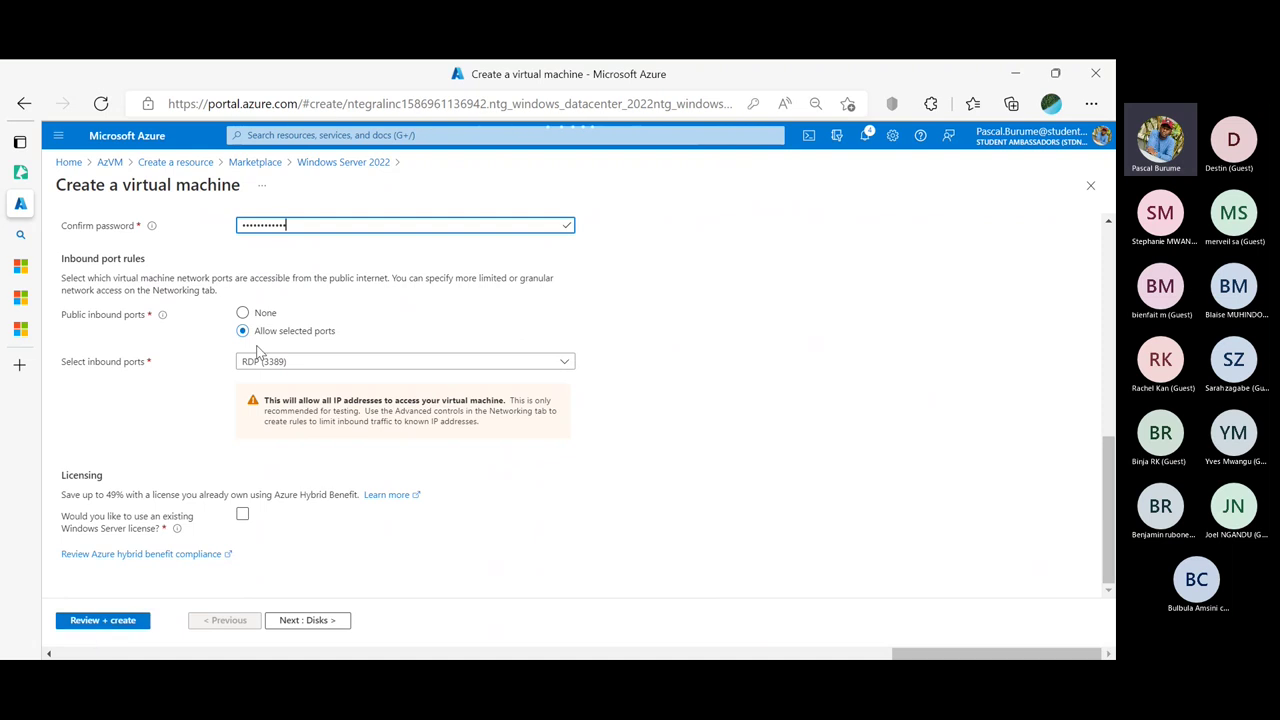
pyautogui.click(104, 620)
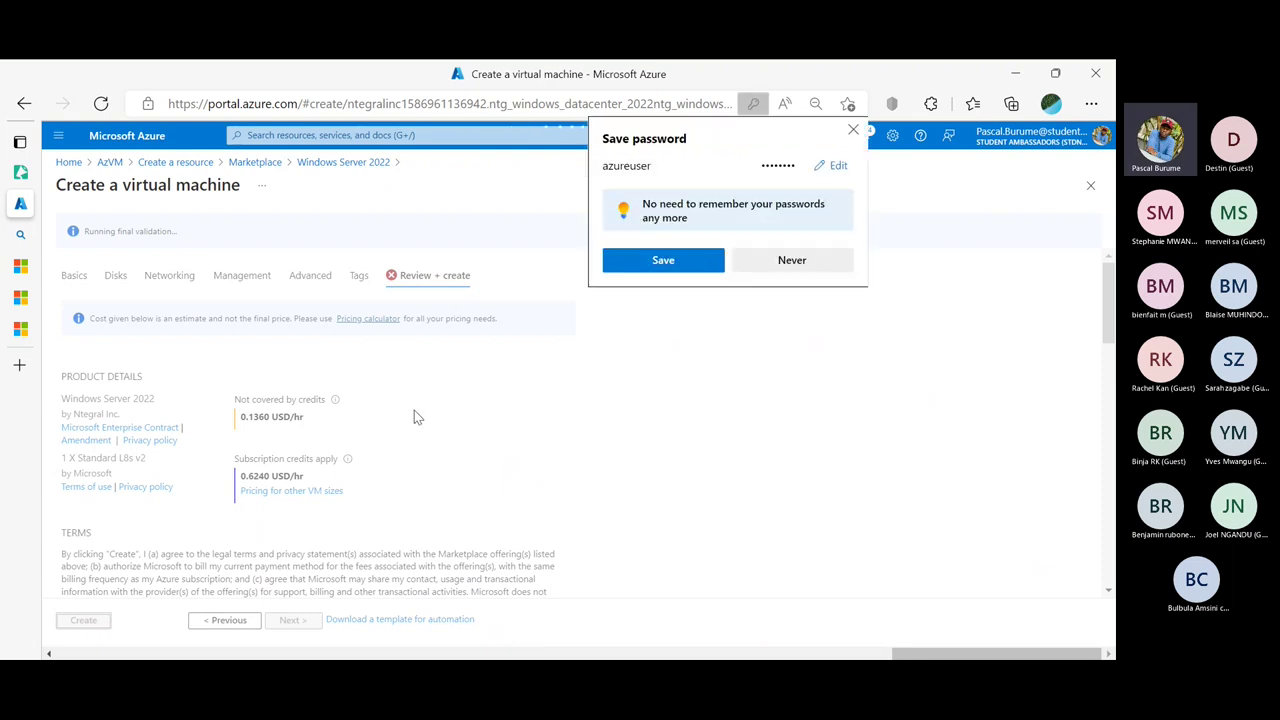
# After validation fails, fill the Preferred phone number from the browser's saved info
pyautogui.scroll(-4, 430, 400)
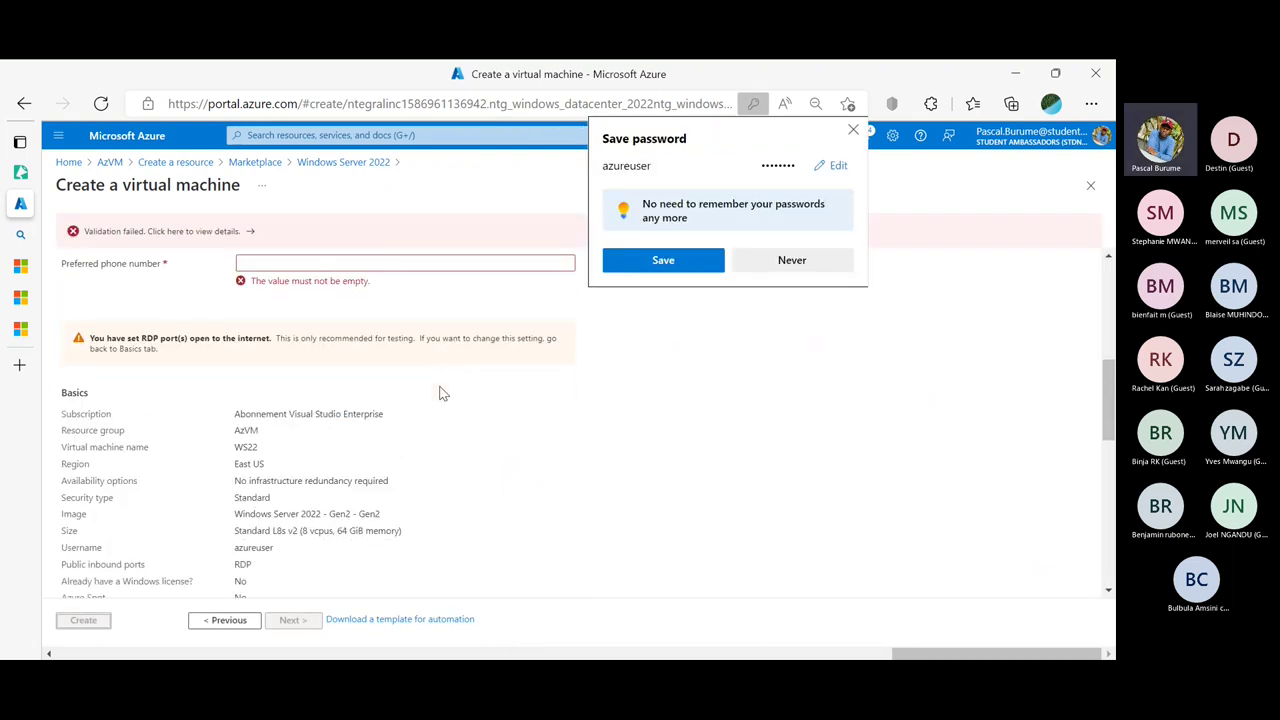
pyautogui.scroll(1, 443, 393)
pyautogui.click(352, 366)
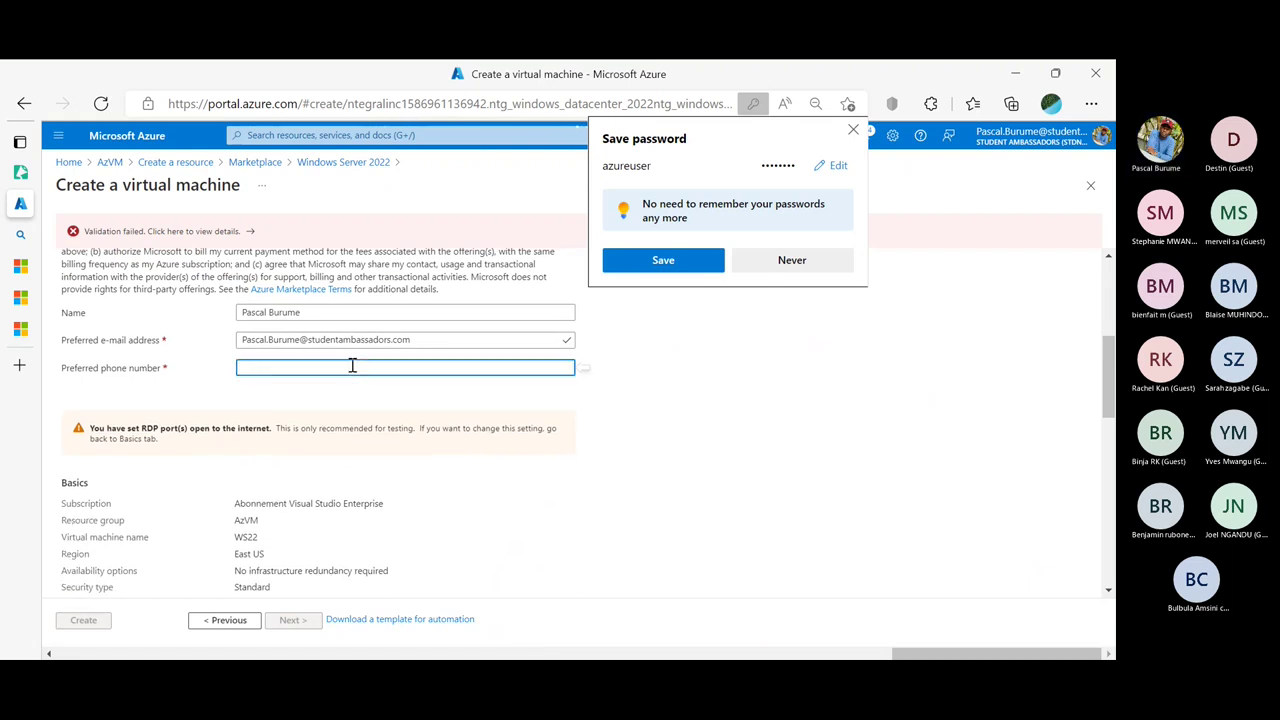
pyautogui.write('+243')
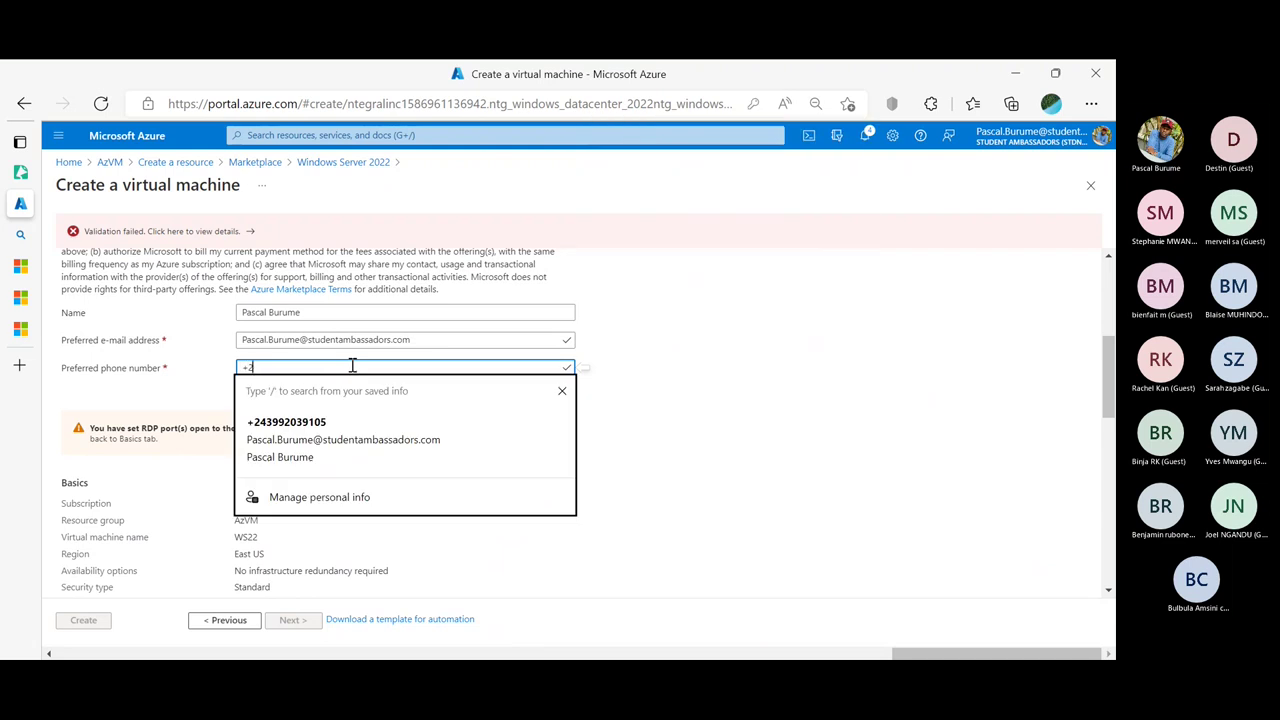
pyautogui.click(300, 425)
# Return to the Tags step and dismiss Edge's Save password prompt
pyautogui.scroll(-10, 308, 421)
pyautogui.scroll(10, 310, 425)
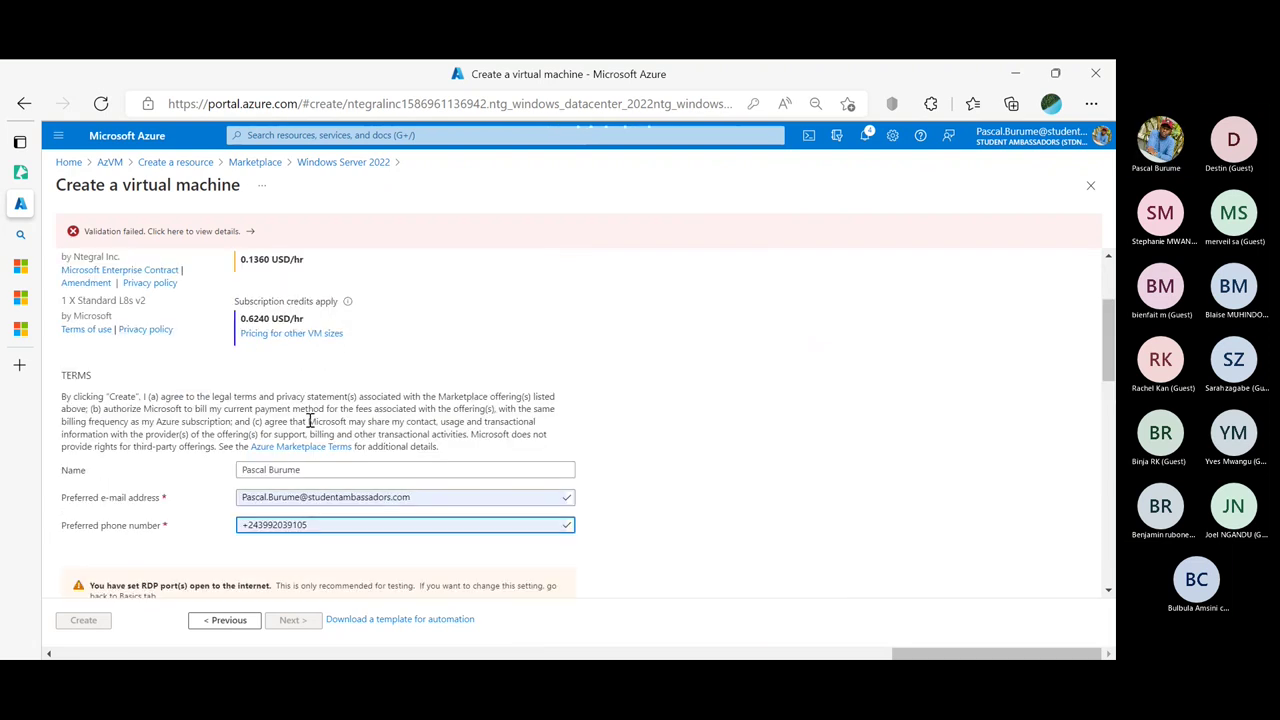
pyautogui.scroll(-10, 308, 421)
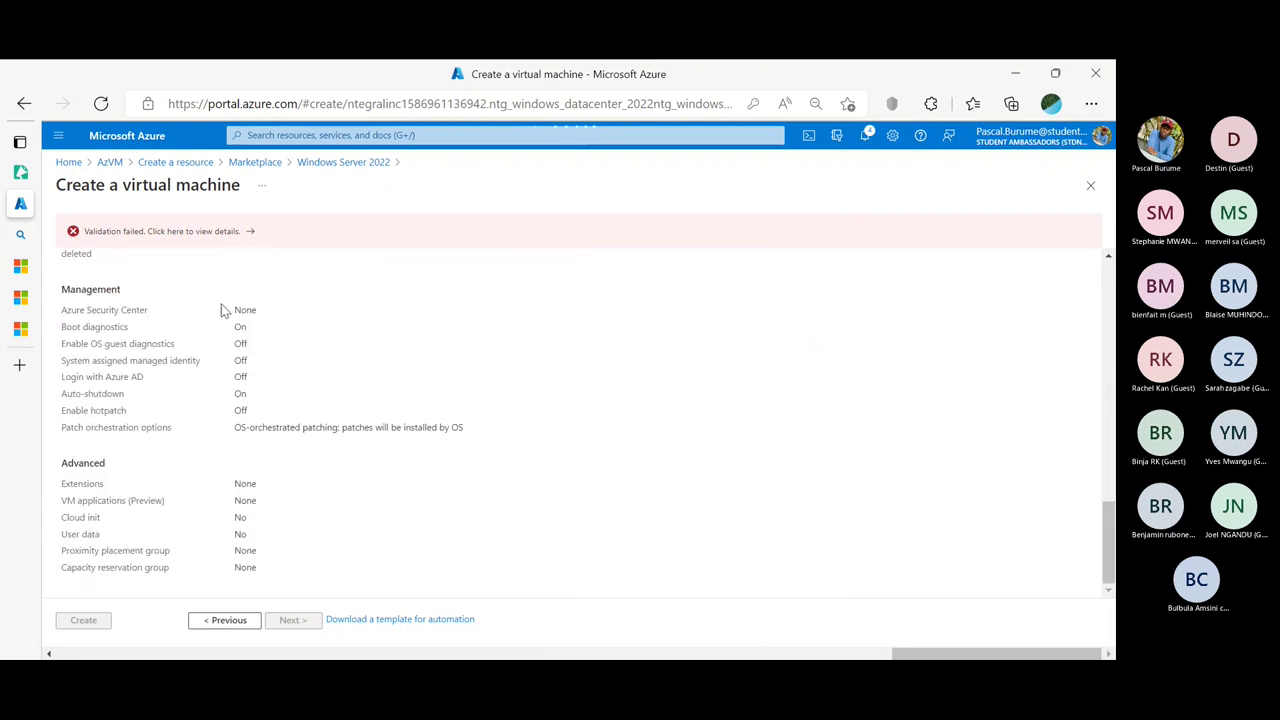
pyautogui.click(215, 624)
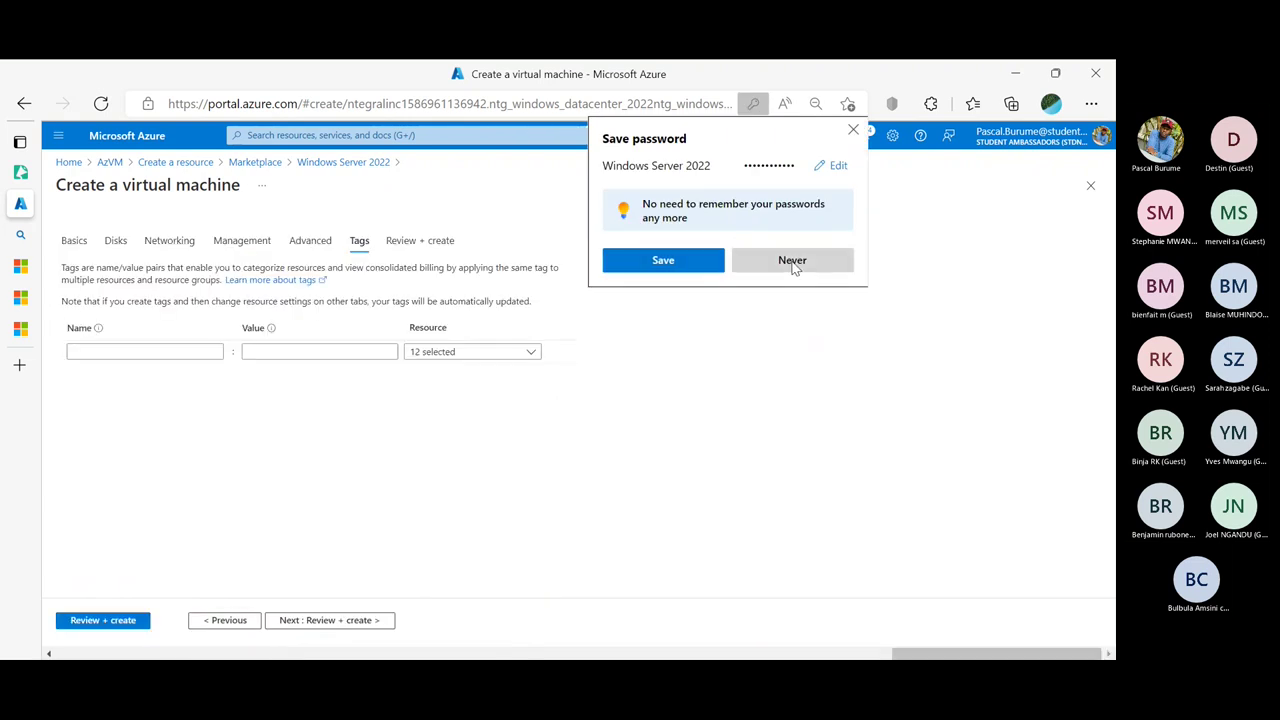
pyautogui.click(853, 129)
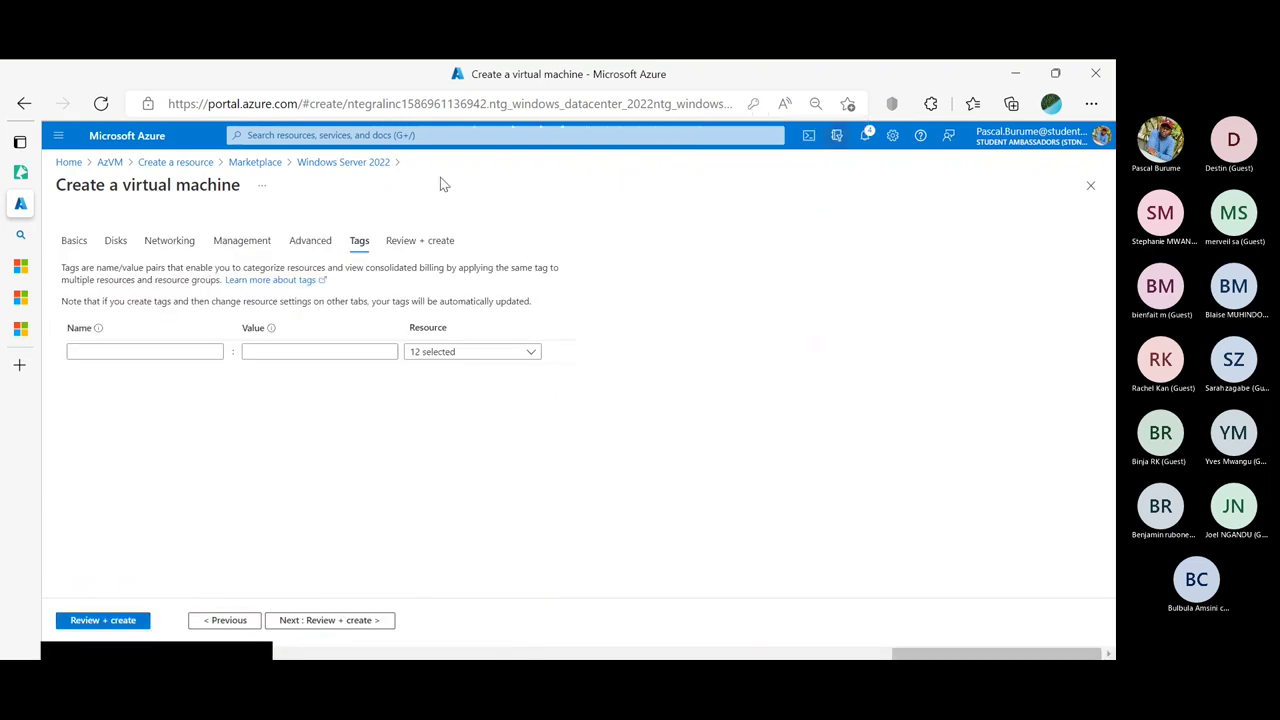
# On Review + create, type the contact phone number into Preferred phone number
pyautogui.click(408, 242)
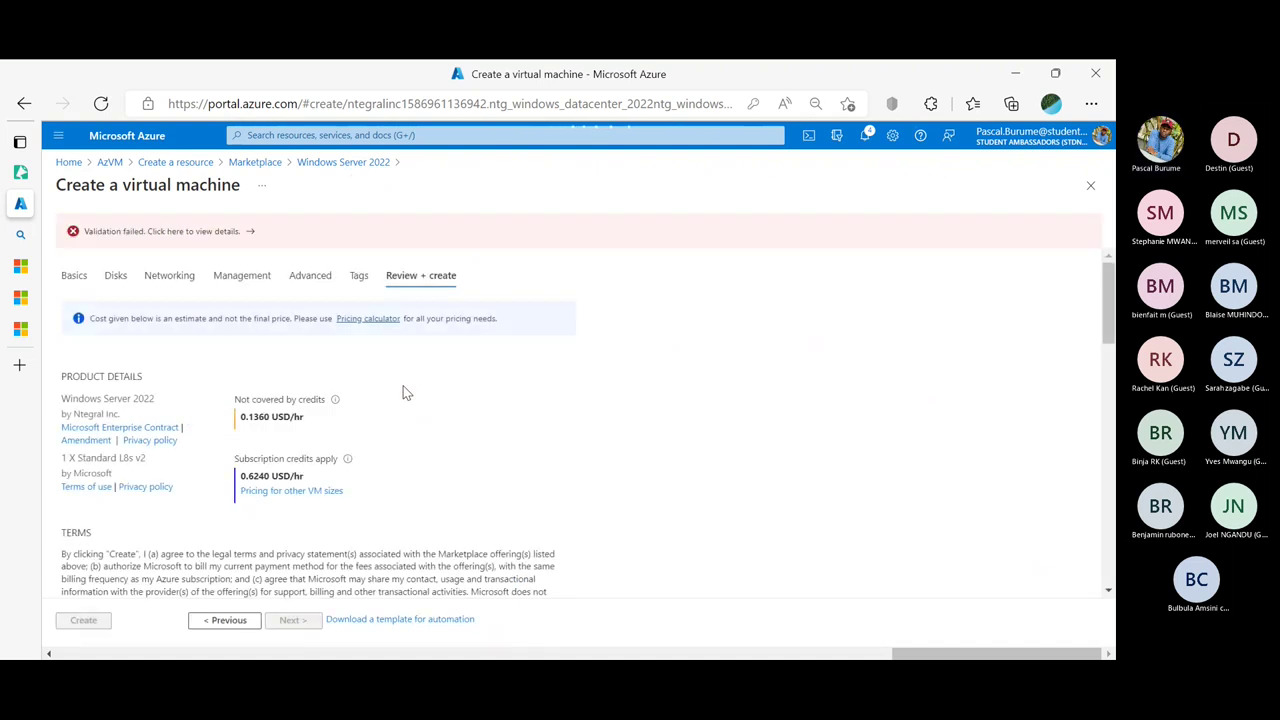
pyautogui.scroll(-5, 405, 393)
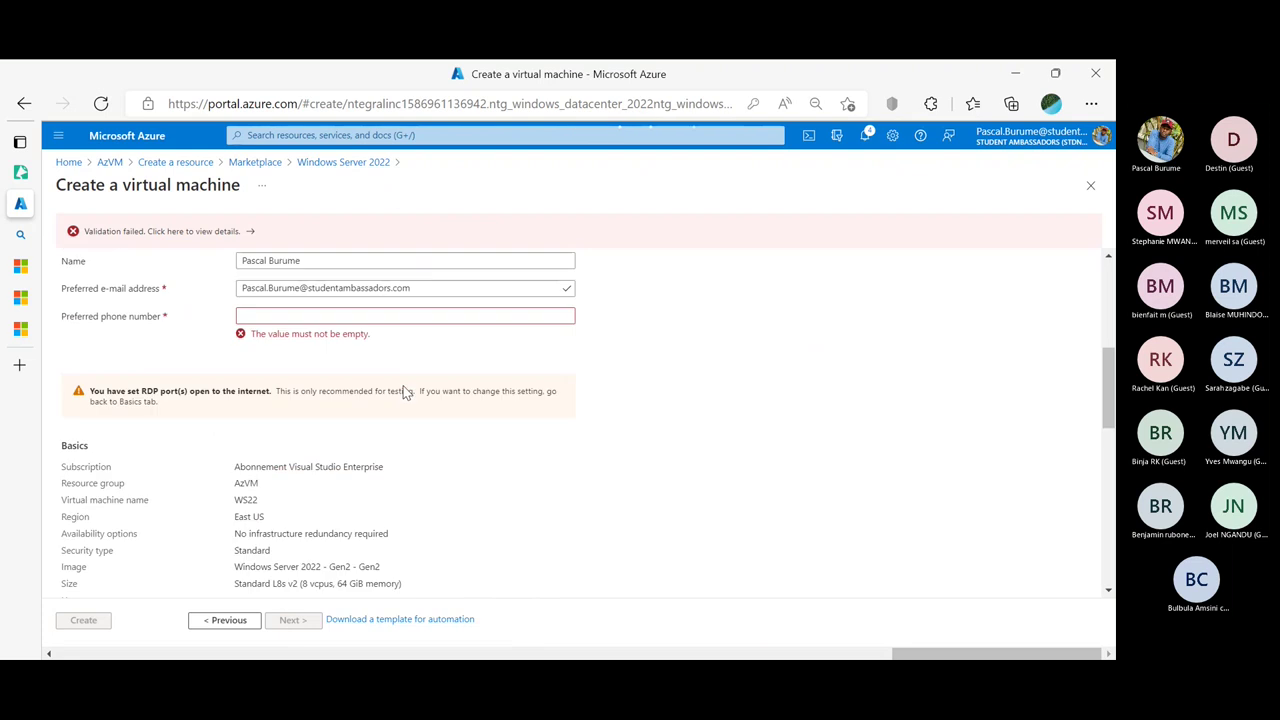
pyautogui.click(324, 312)
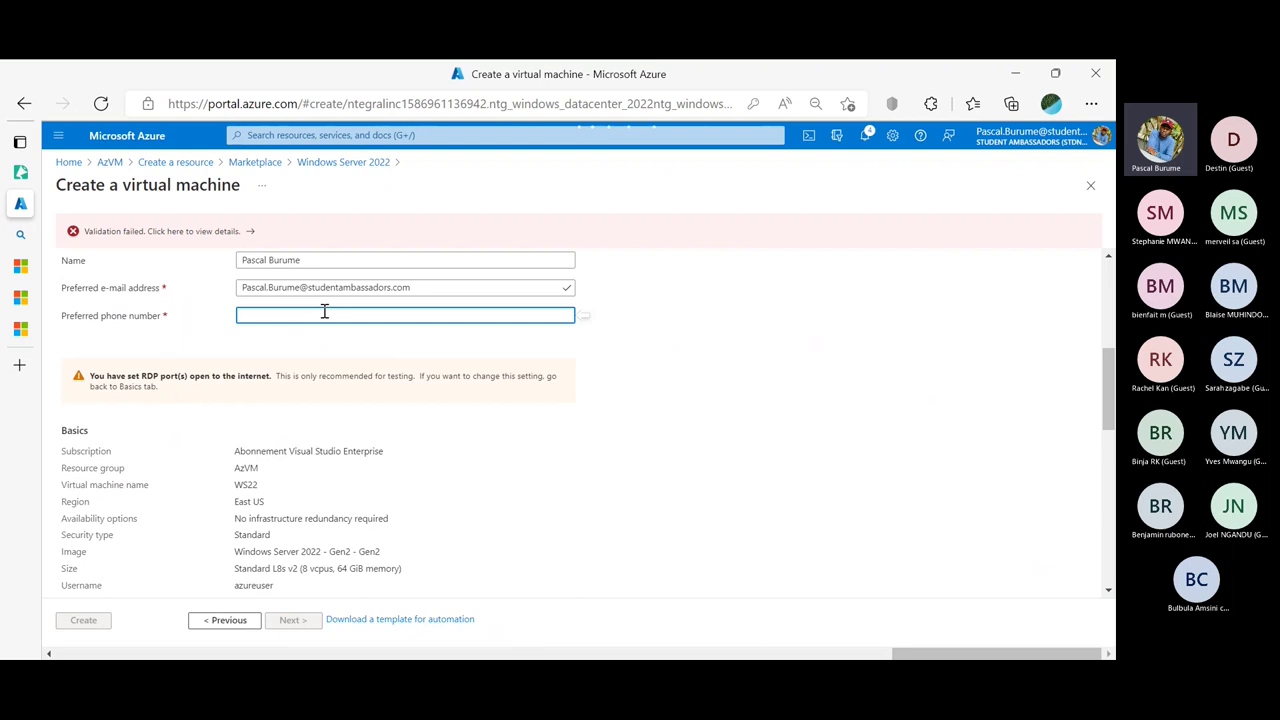
pyautogui.write('+')
pyautogui.press('BackSpace')
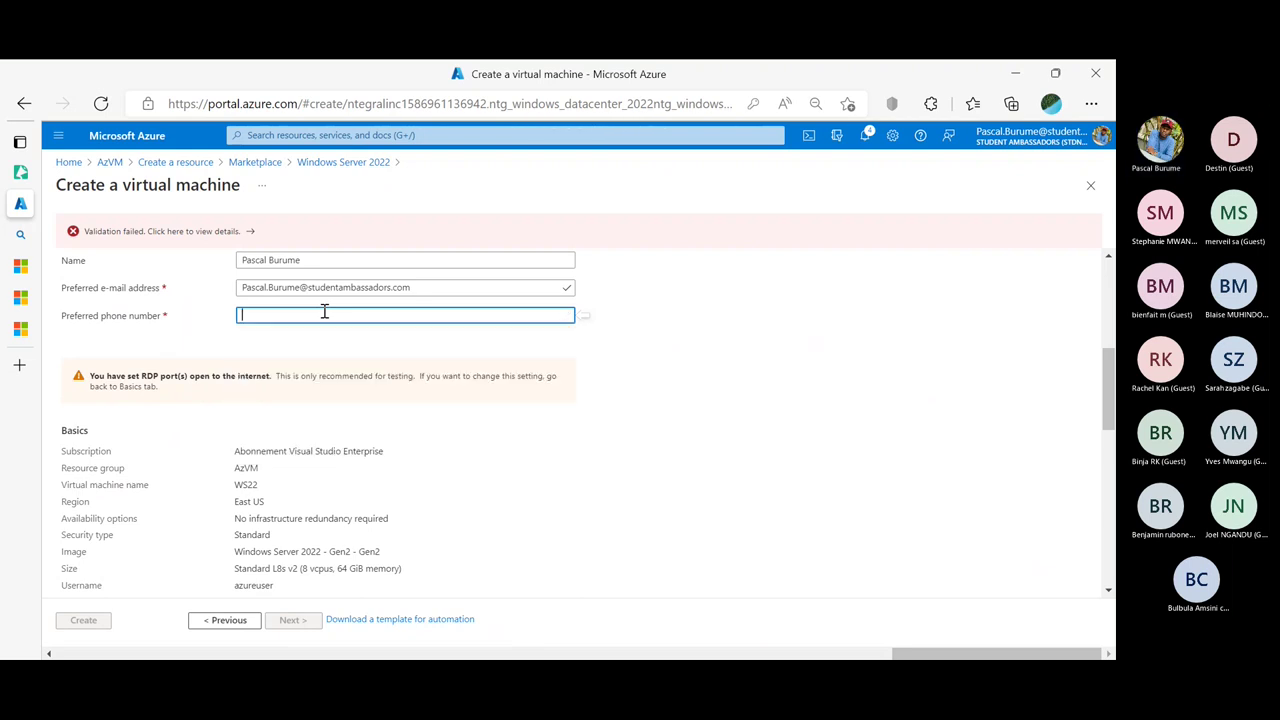
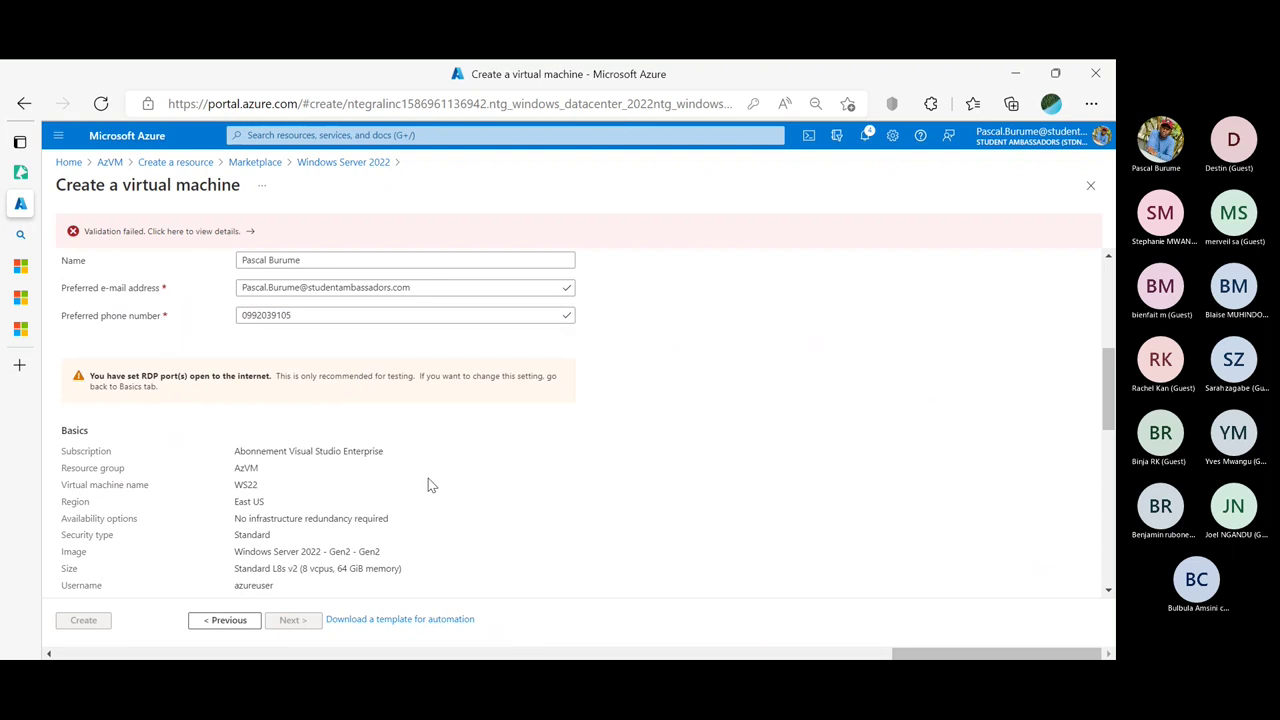
# Open the details of the Validation failed banner
pyautogui.scroll(-3, 428, 478)
pyautogui.scroll(-5, 428, 480)
pyautogui.scroll(-1, 432, 487)
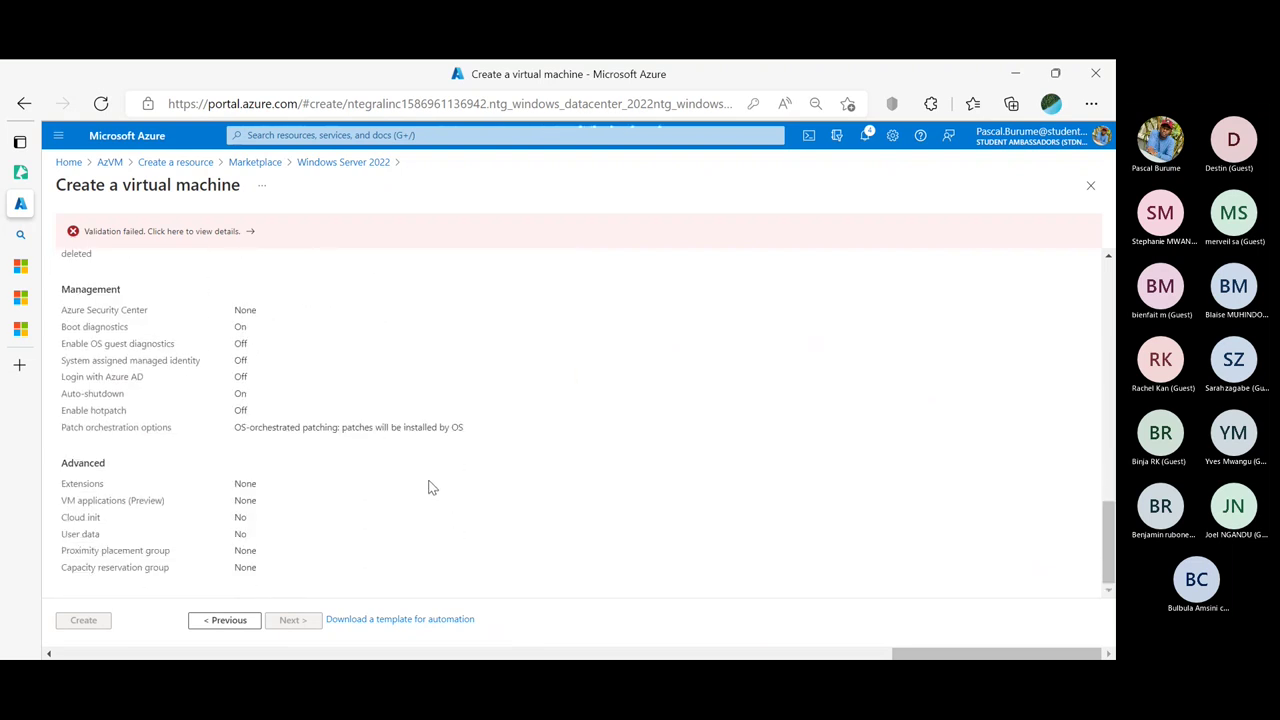
pyautogui.click(165, 231)
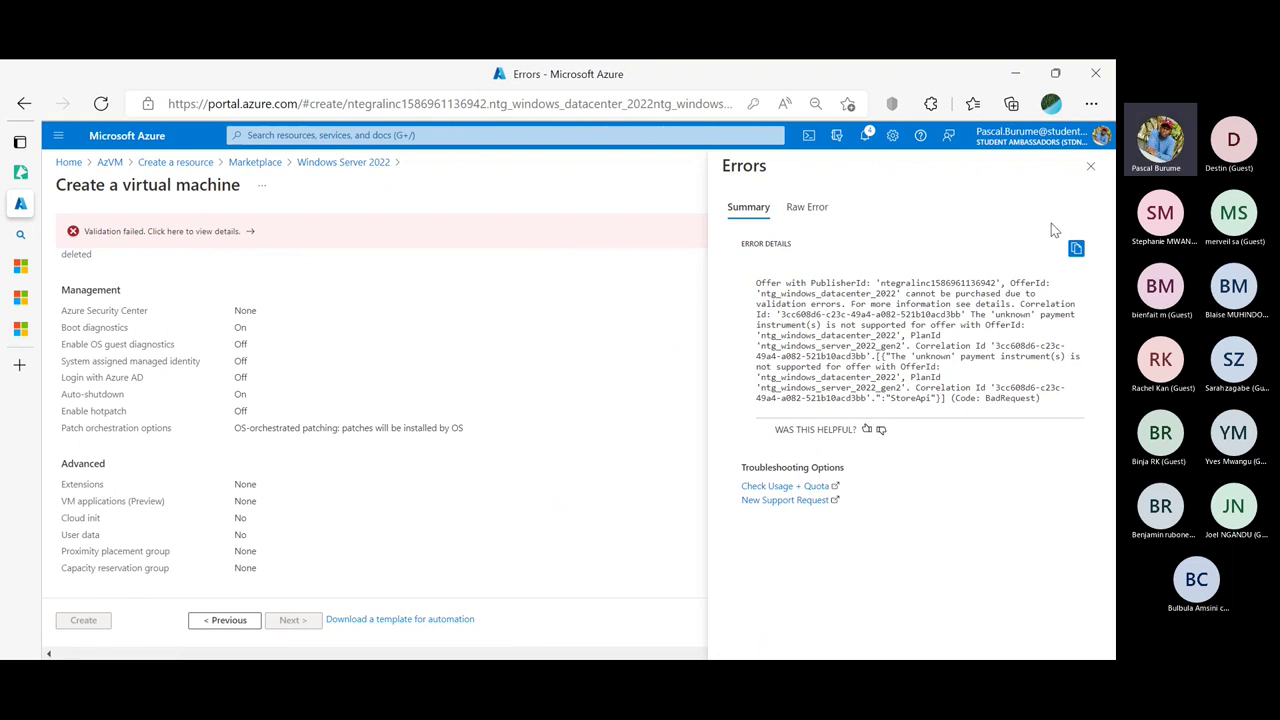
# View the Raw Error JSON showing MarketplacePurchaseEligibilityFailed for an unsupported payment instrument
pyautogui.click(809, 211)
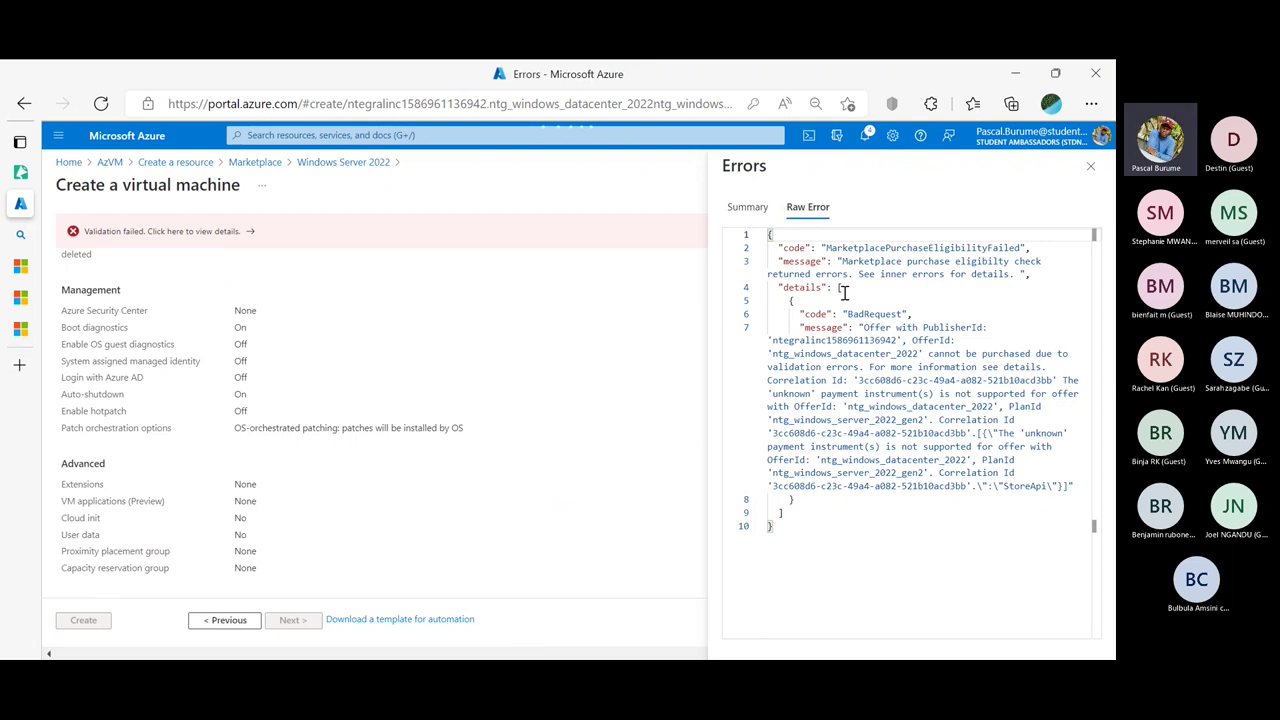
pyautogui.scroll(5, 262, 462)
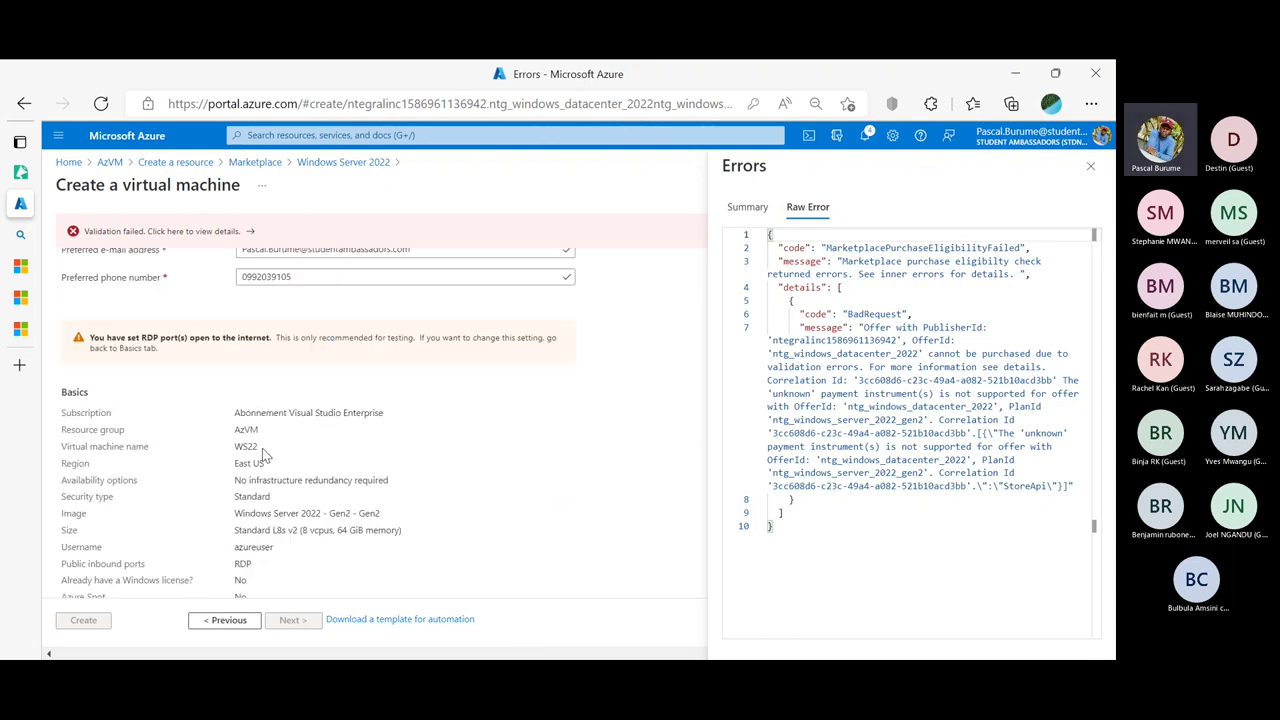
pyautogui.scroll(5, 265, 455)
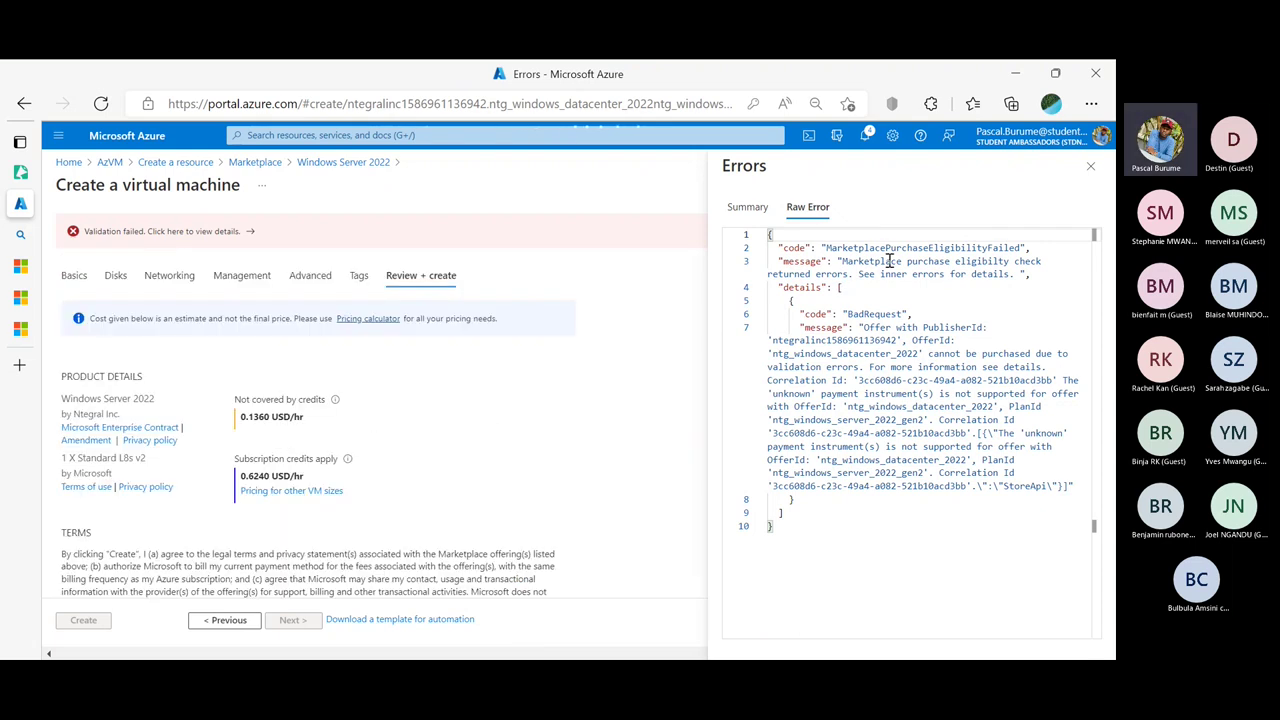
# Close the error details and look over the WS22 review summary
pyautogui.click(1089, 168)
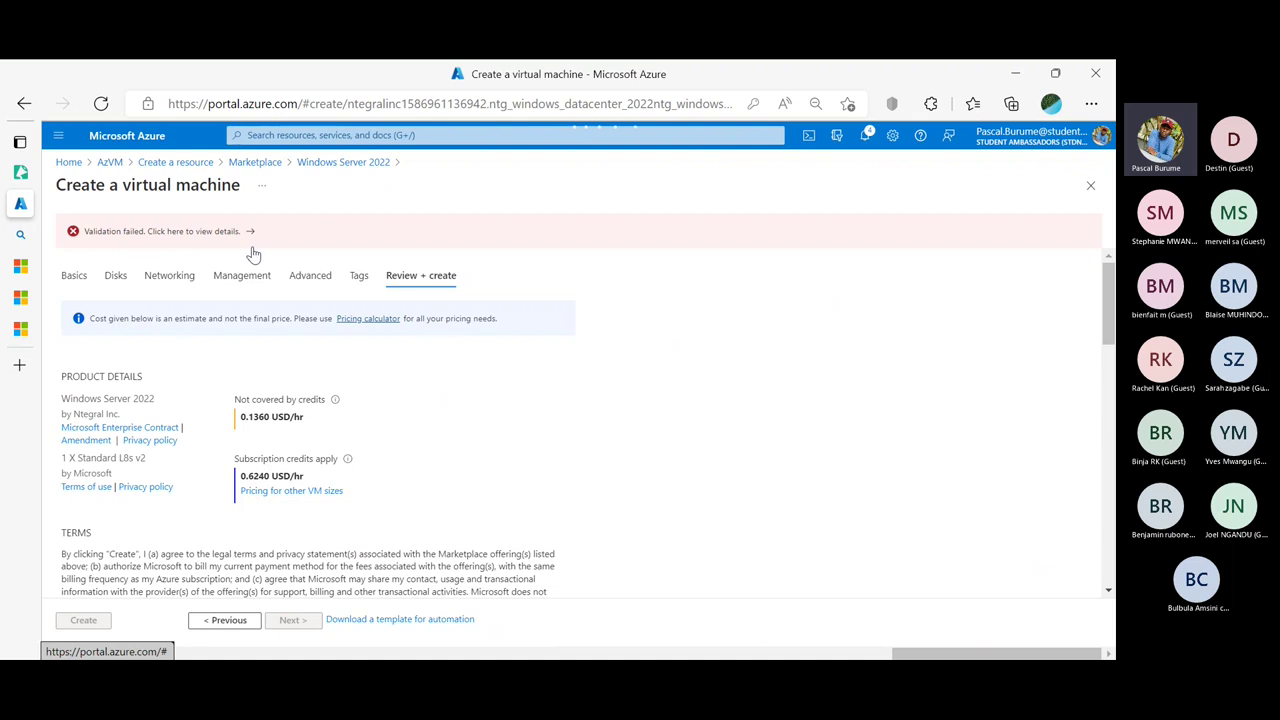
pyautogui.scroll(-3, 256, 256)
pyautogui.scroll(-10, 256, 262)
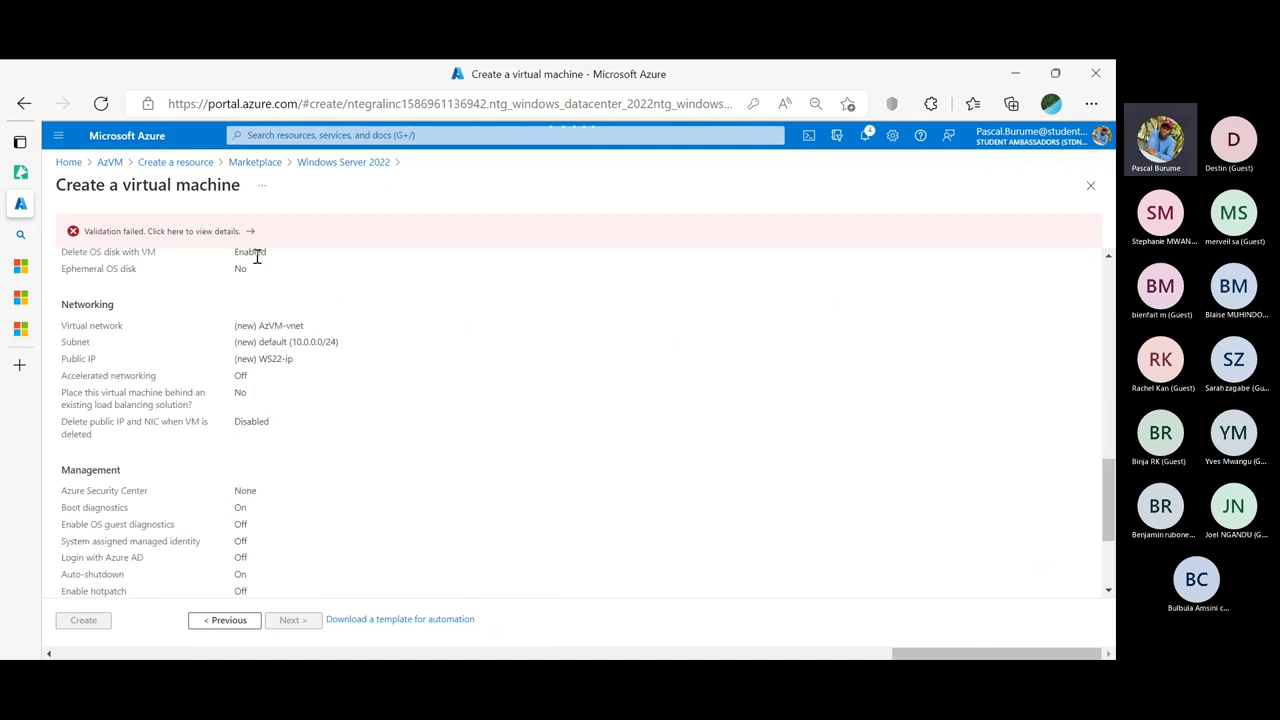